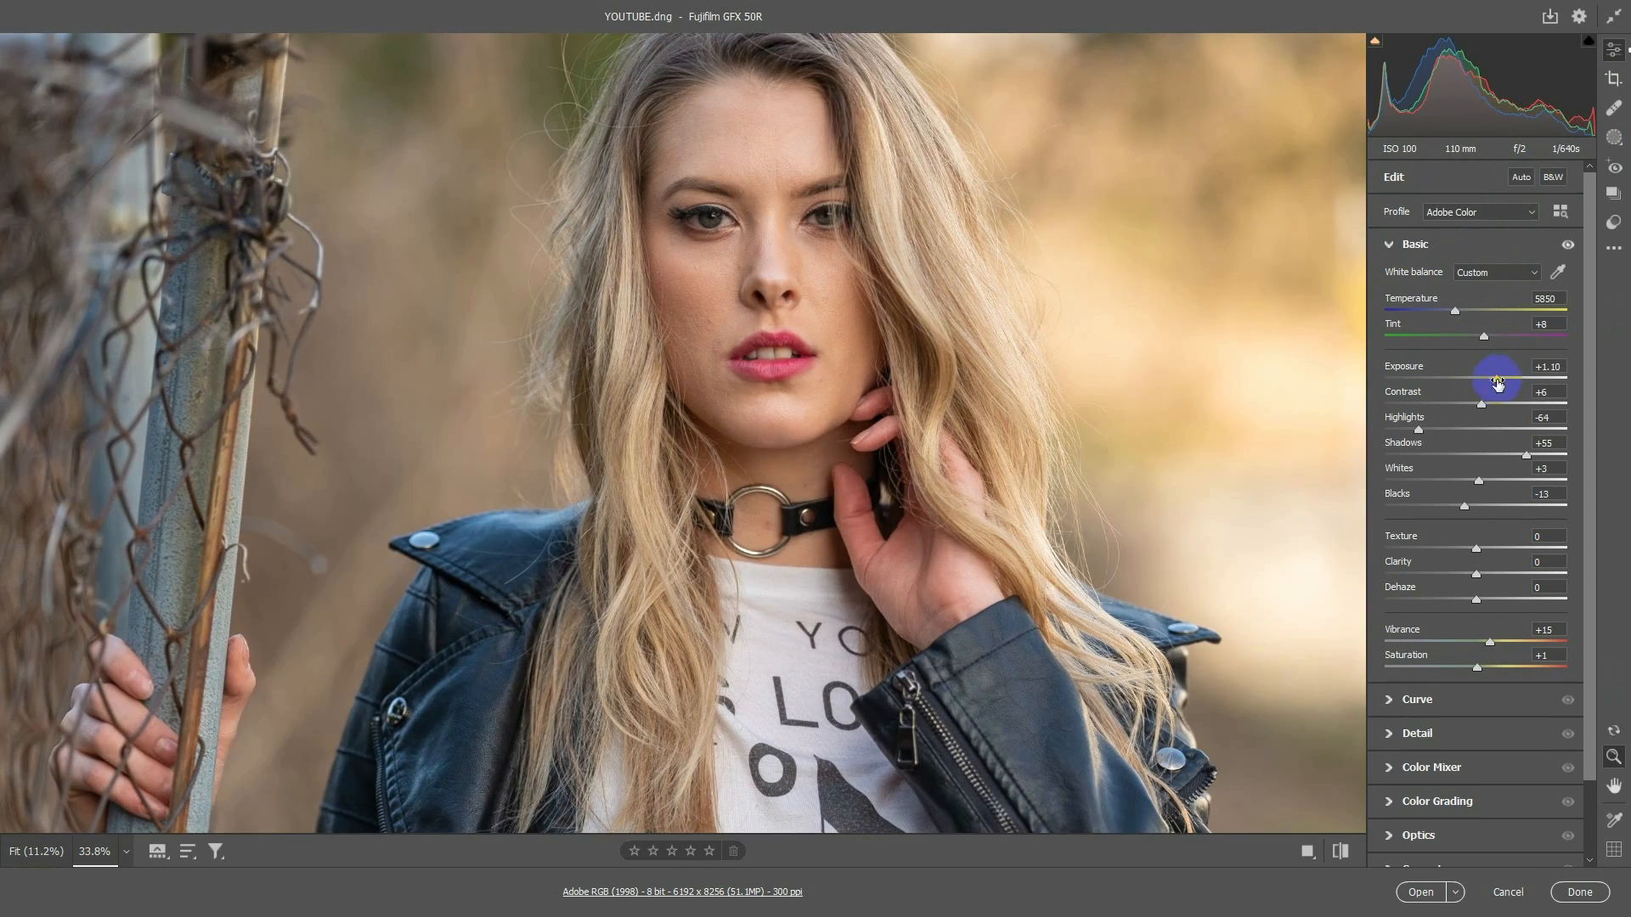
Adjust the raw portrait to Temperature 5600, Highlights -100, Shadows +87 and Blacks -44
left_click_drag(1526, 456, 1556, 456)
left_click_drag(1479, 503, 1441, 507)
left_click_drag(1456, 311, 1446, 313)
left_click_drag(966, 605, 704, 460)
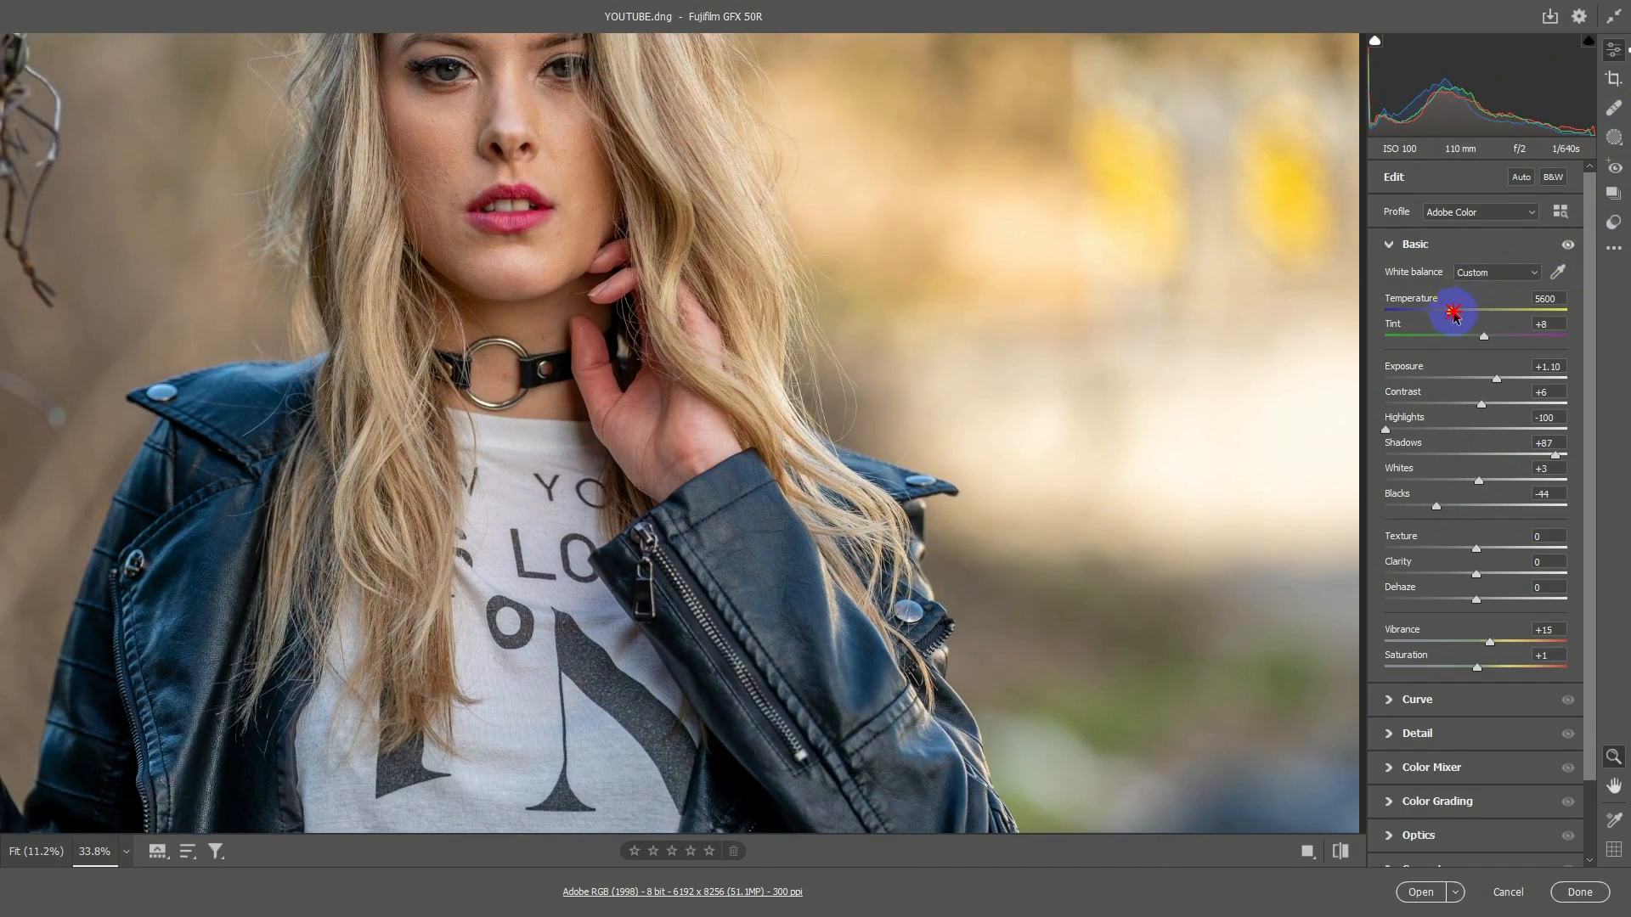
Raise Clarity to about +7 and open the raw portrait in Photoshop
left_click_drag(642, 508, 954, 193)
left_click_drag(833, 748, 844, 360)
left_click_drag(748, 111, 706, 443)
left_click_drag(736, 273, 689, 288)
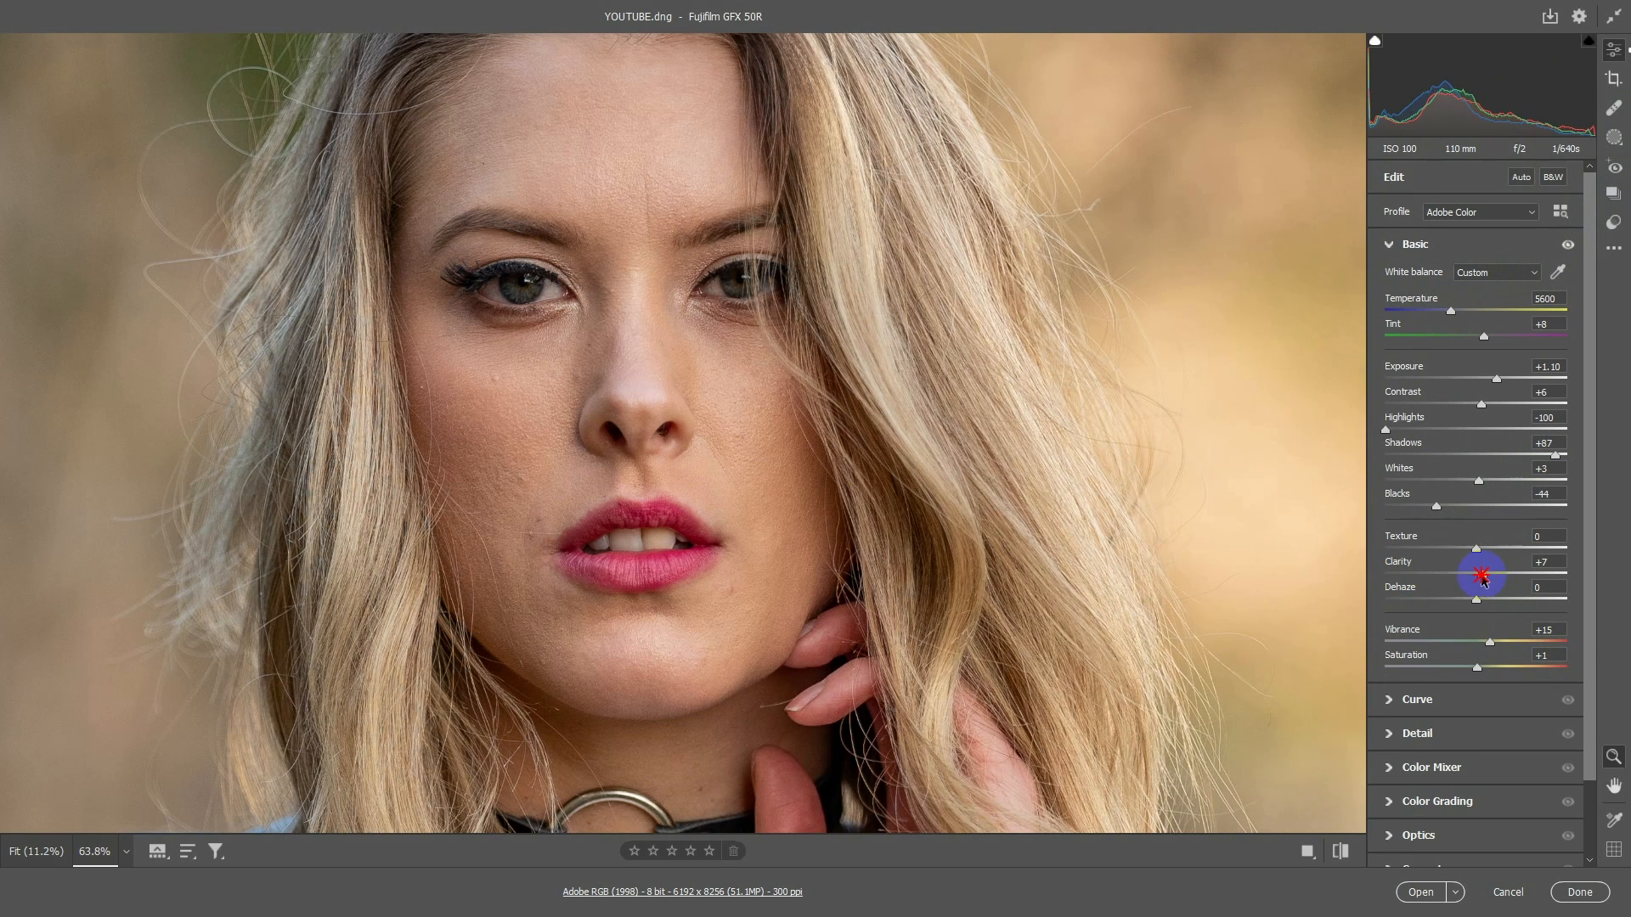
left_click(1420, 892)
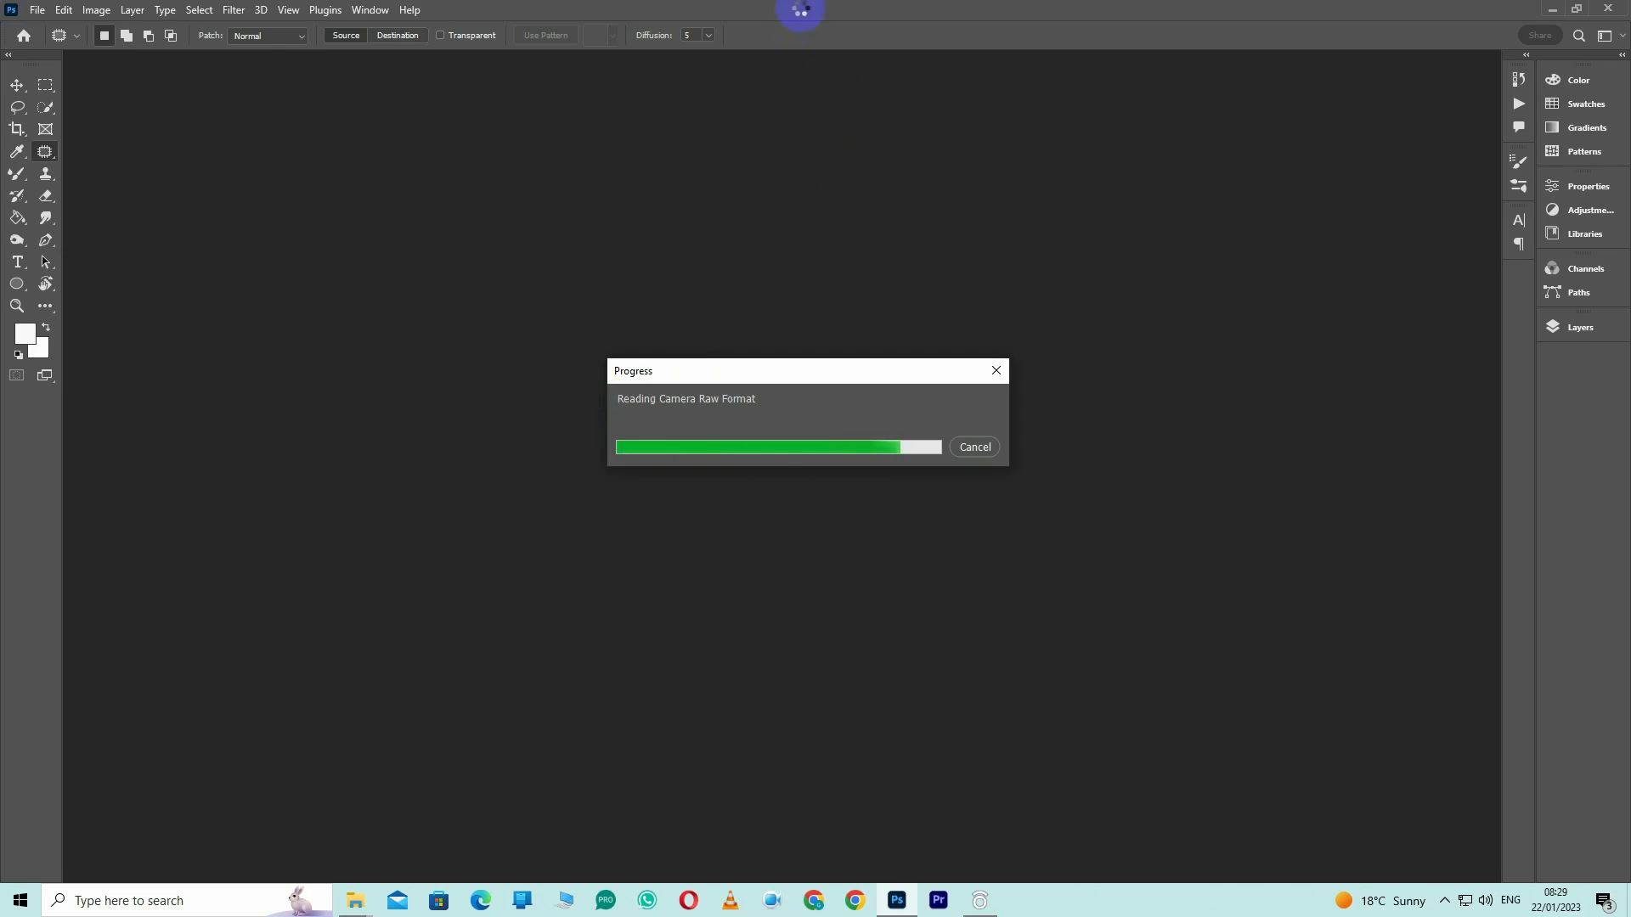
Display the document's layers and choose the Patch tool for retouching the face
key("z")
left_click_drag(710, 314, 590, 553)
key("j")
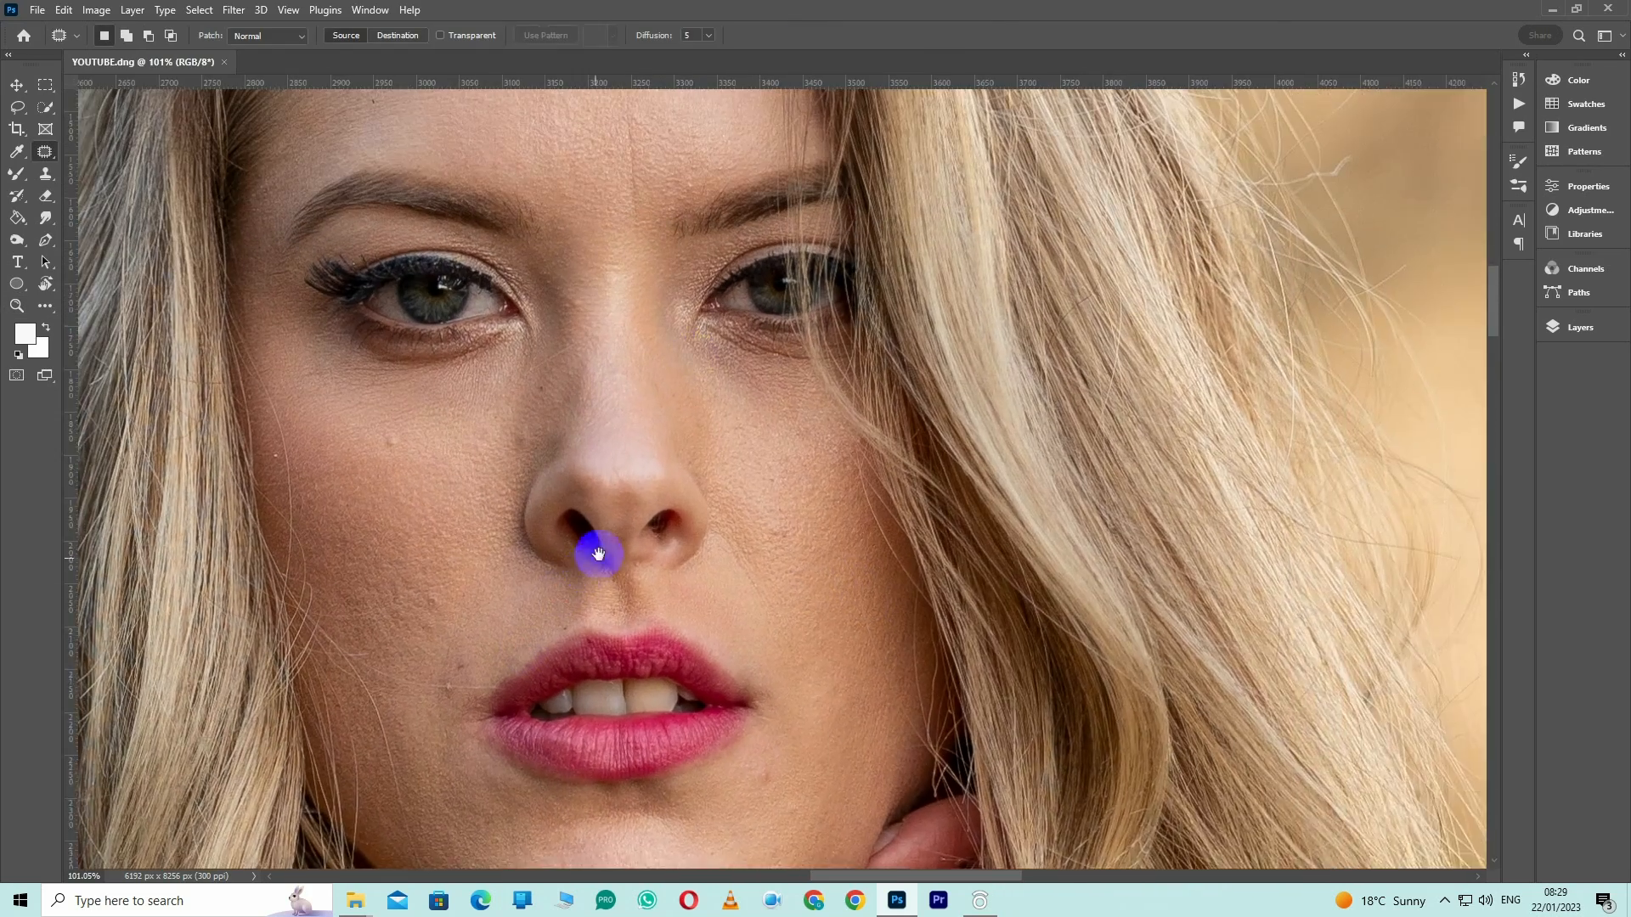
left_click(1578, 327)
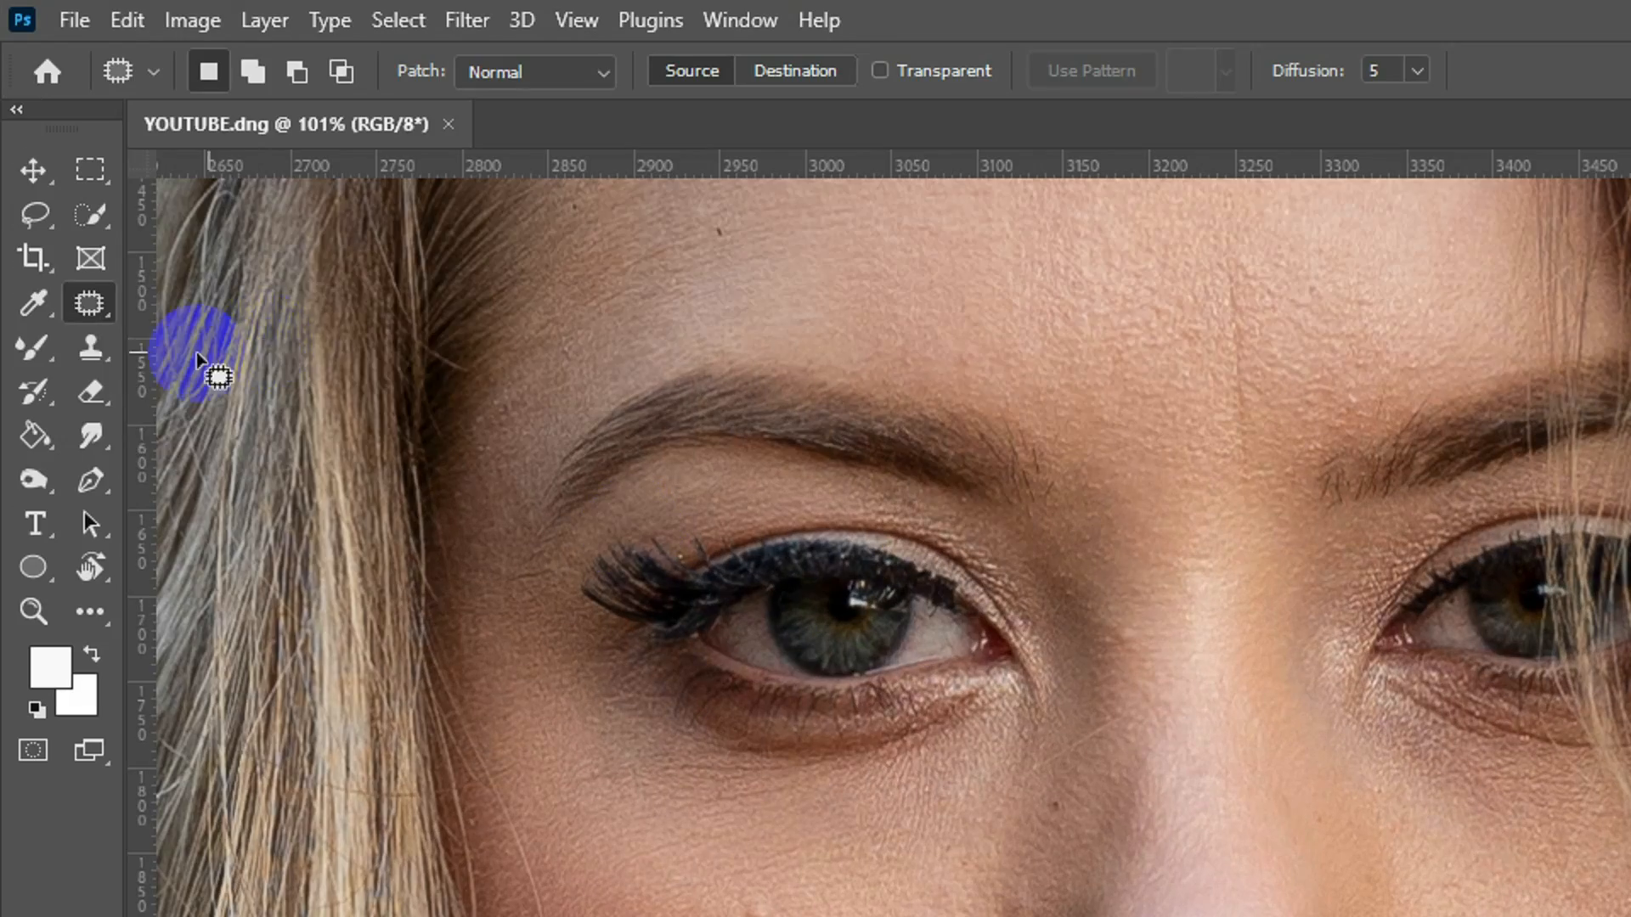
right_click(47, 151)
left_click(132, 183)
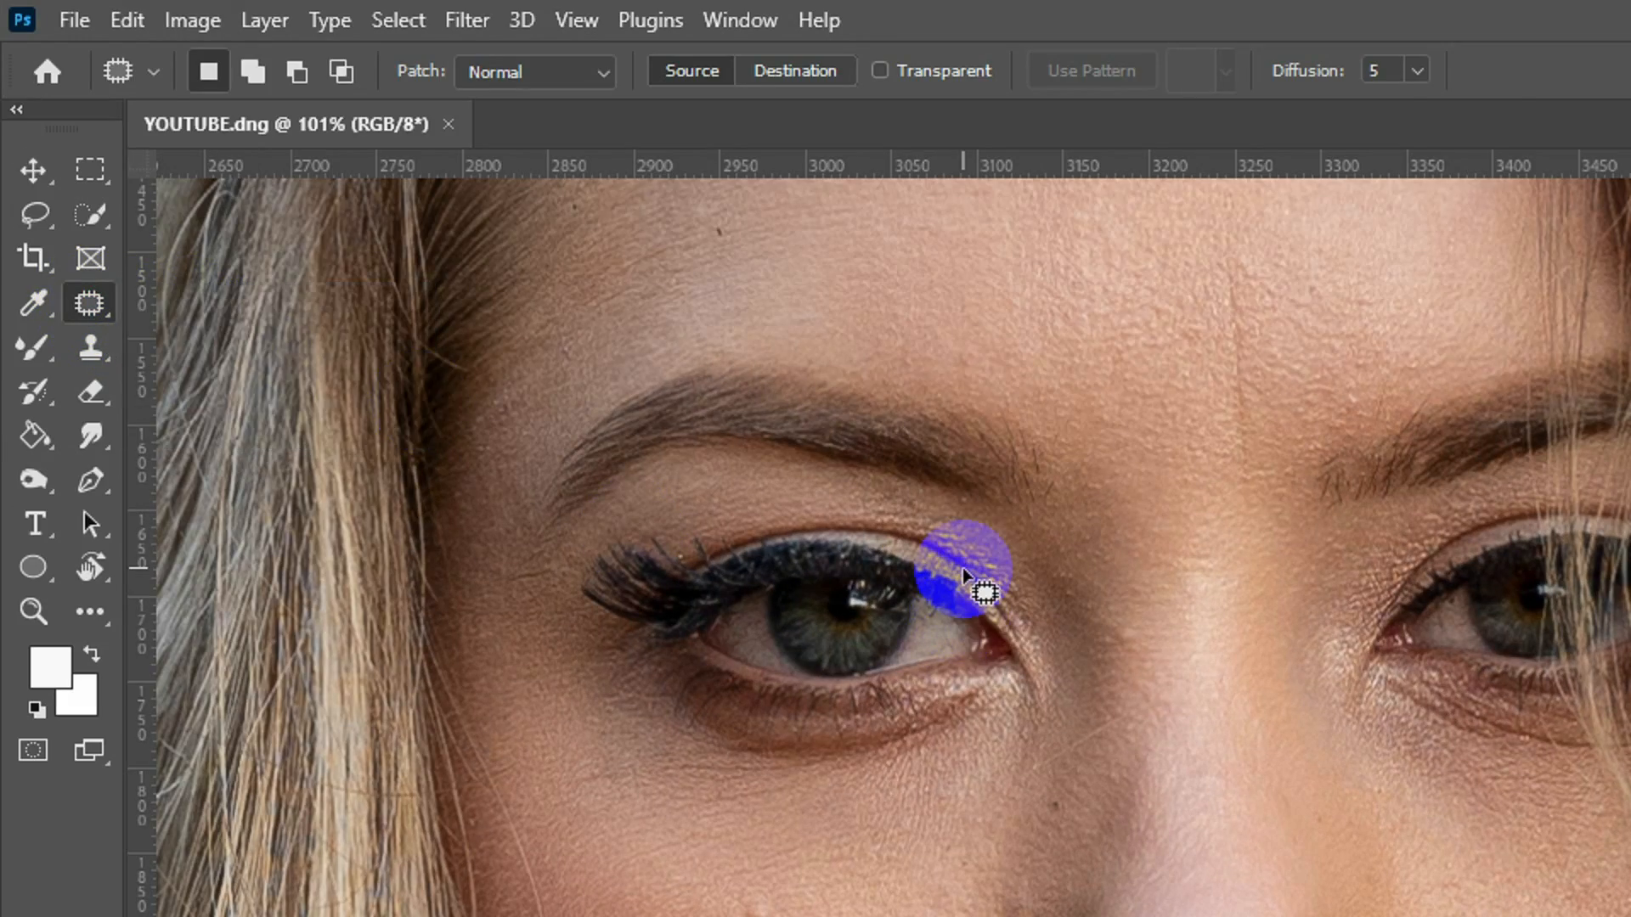
Patch the small blemishes on the lower face with nearby clean skin and clear the selection
key("space")
left_click_drag(508, 544, 717, 278)
key("ctrl+space")
mouse_move(637, 380)
left_mouse_down()
mouse_move(705, 474)
mouse_move(706, 418)
left_mouse_up()
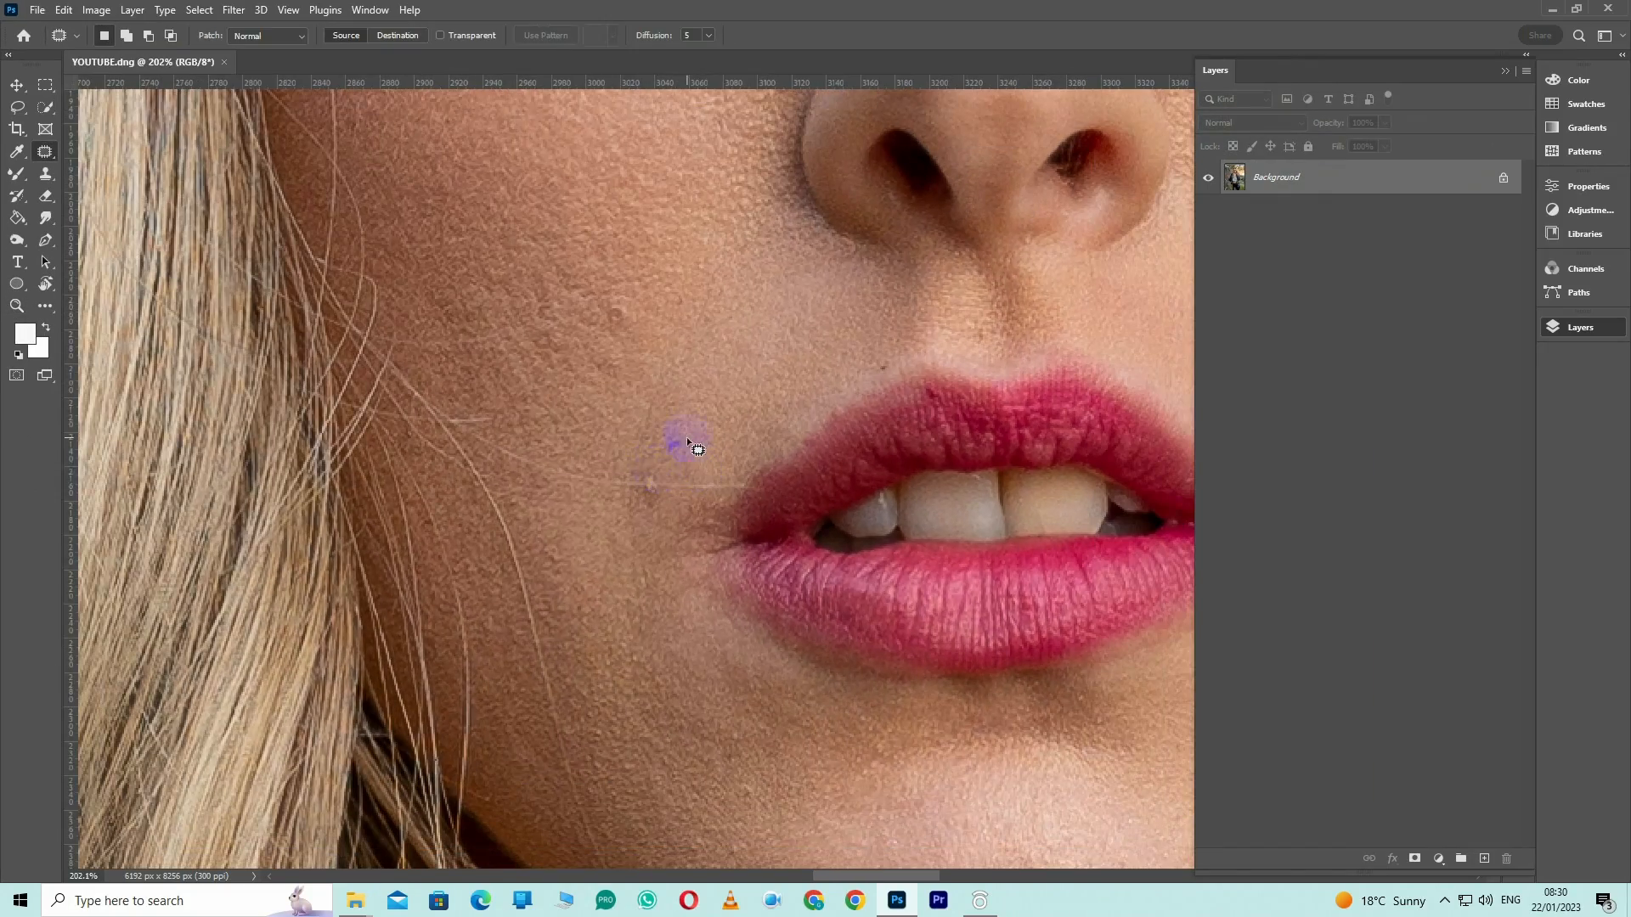
left_click_drag(665, 492, 666, 494)
left_click_drag(884, 357, 891, 392)
left_click(992, 331)
key("space")
left_click_drag(966, 435, 790, 135)
left_click_drag(710, 568, 536, 787)
mouse_move(821, 415)
left_mouse_down()
mouse_move(841, 360)
mouse_move(862, 372)
left_mouse_up()
left_click_drag(837, 382, 855, 423)
key("ctrl+d")
Patch the spots on the cheek beside the nose with neighbouring skin and deselect
mouse_move(850, 170)
left_mouse_down()
mouse_move(878, 564)
mouse_move(931, 613)
left_mouse_up()
left_click_drag(484, 439, 485, 483)
key("ctrl+d")
key("space")
left_click_drag(217, 634, 507, 556)
left_click_drag(479, 477, 514, 472)
left_click_drag(722, 455, 710, 458)
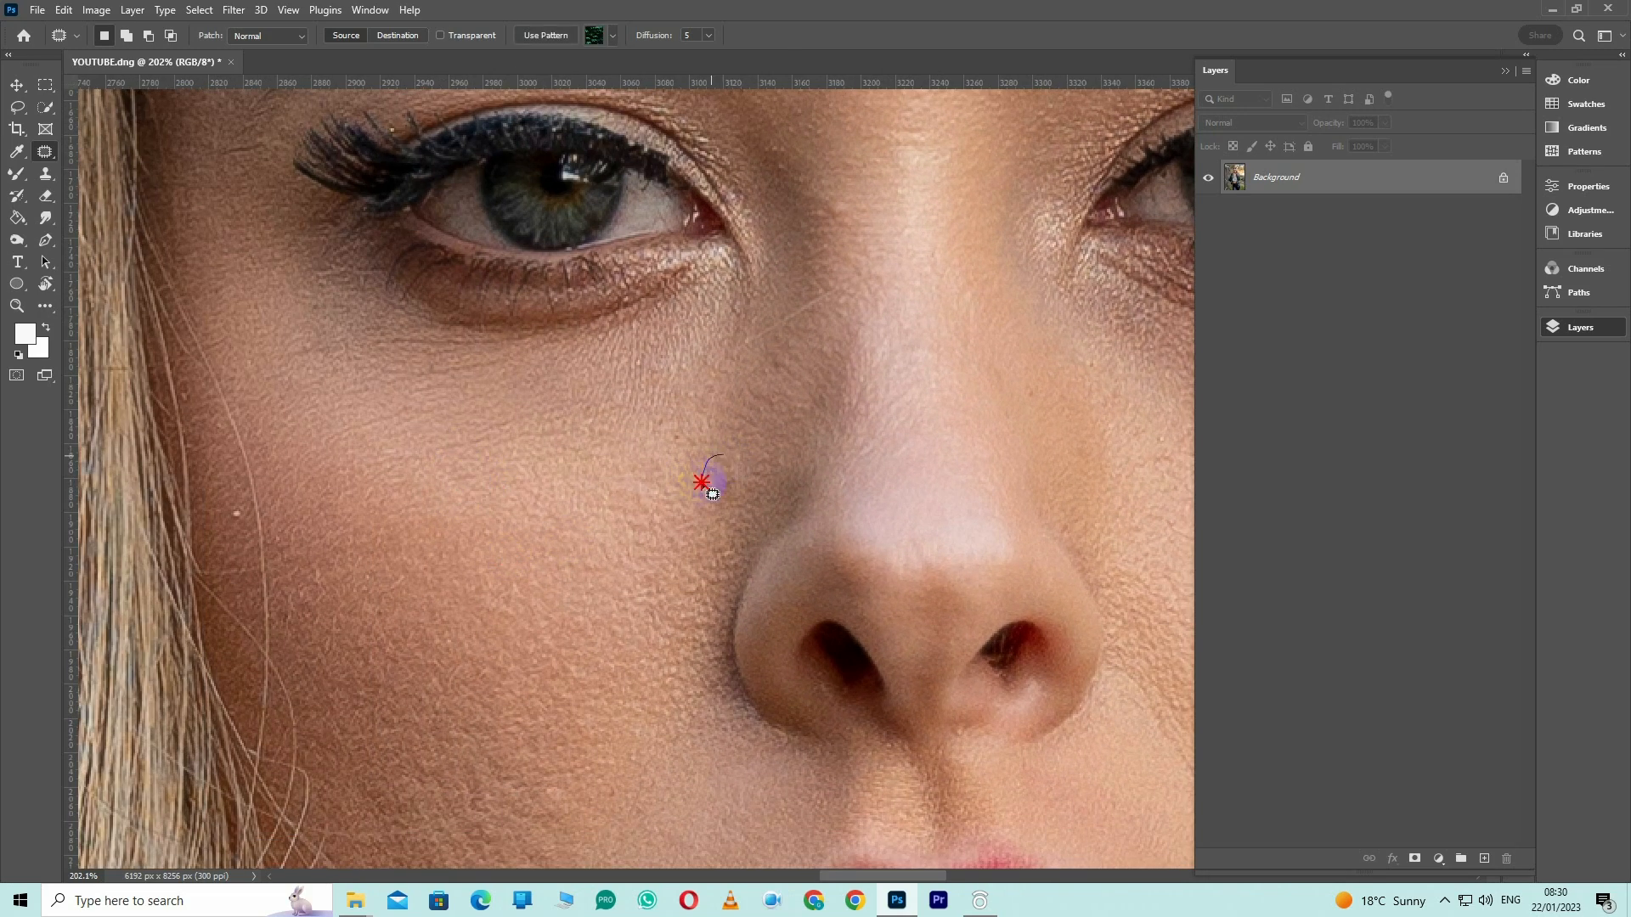
left_click_drag(706, 534, 729, 457)
mouse_move(720, 493)
left_mouse_down()
mouse_move(771, 354)
mouse_move(726, 567)
left_mouse_up()
key("ctrl+d")
Patch the vertical crease between the eyebrows and the small dark mark on the forehead
key("space")
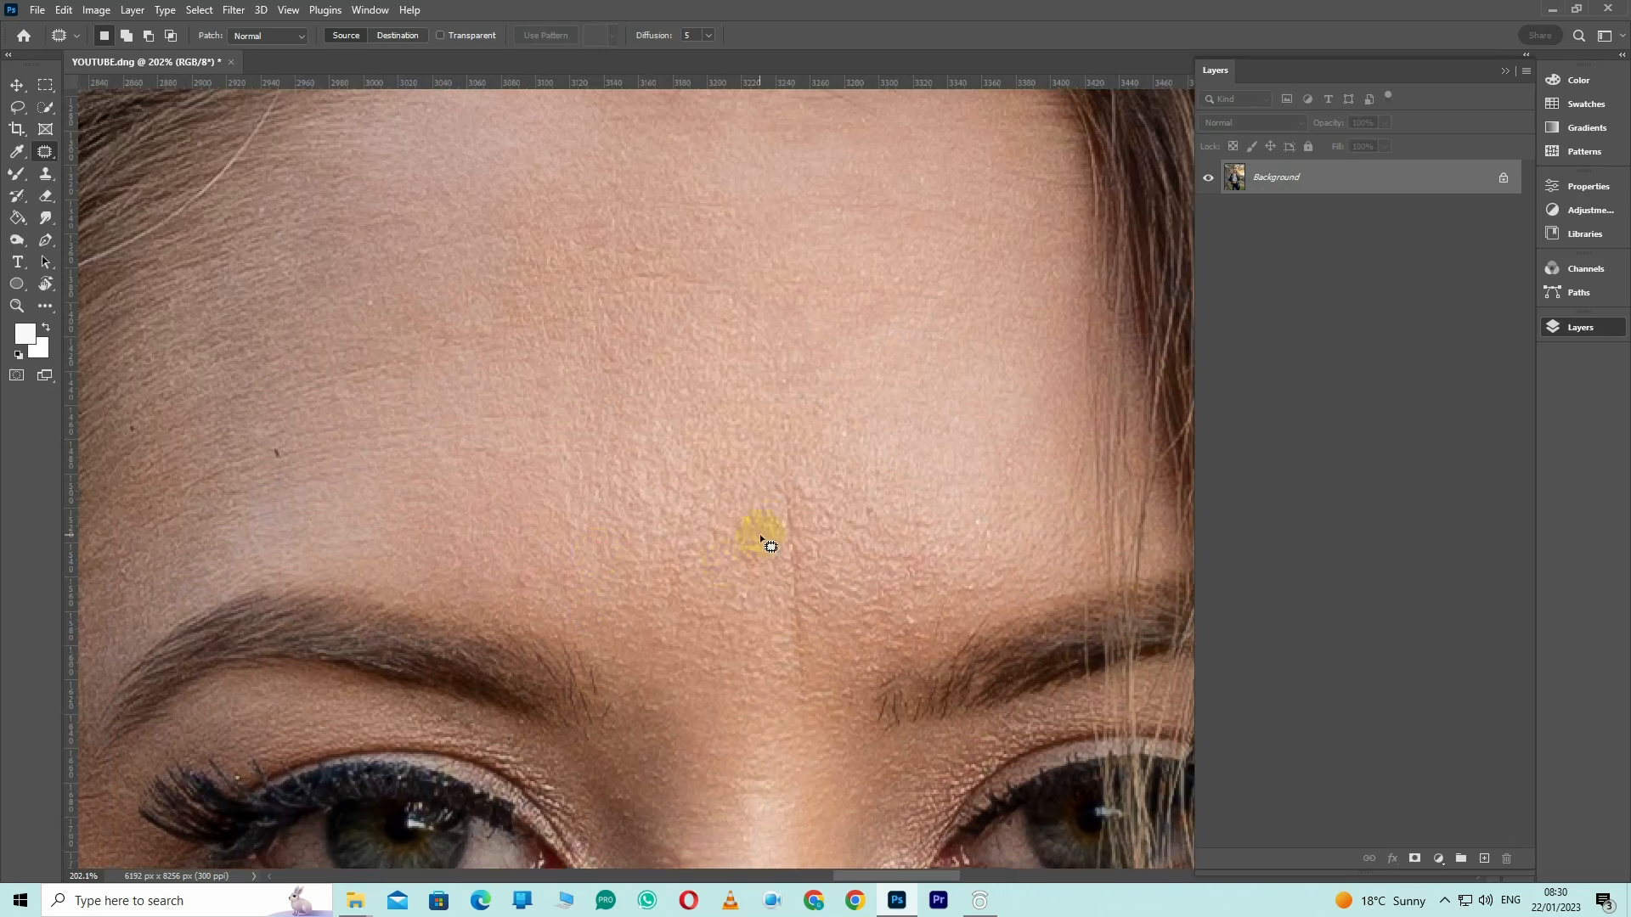
left_click_drag(794, 495, 779, 497)
left_click_drag(794, 586, 776, 583)
key("ctrl+d")
key("space")
left_click_drag(264, 474, 531, 459)
key("ctrl+d")
Remove the stray hairs crossing the upper cheek beside the eye with the Healing Brush
key("space")
left_click_drag(815, 289, 586, 575)
left_click_drag(586, 747, 815, 246)
left_click_drag(476, 650, 559, 636)
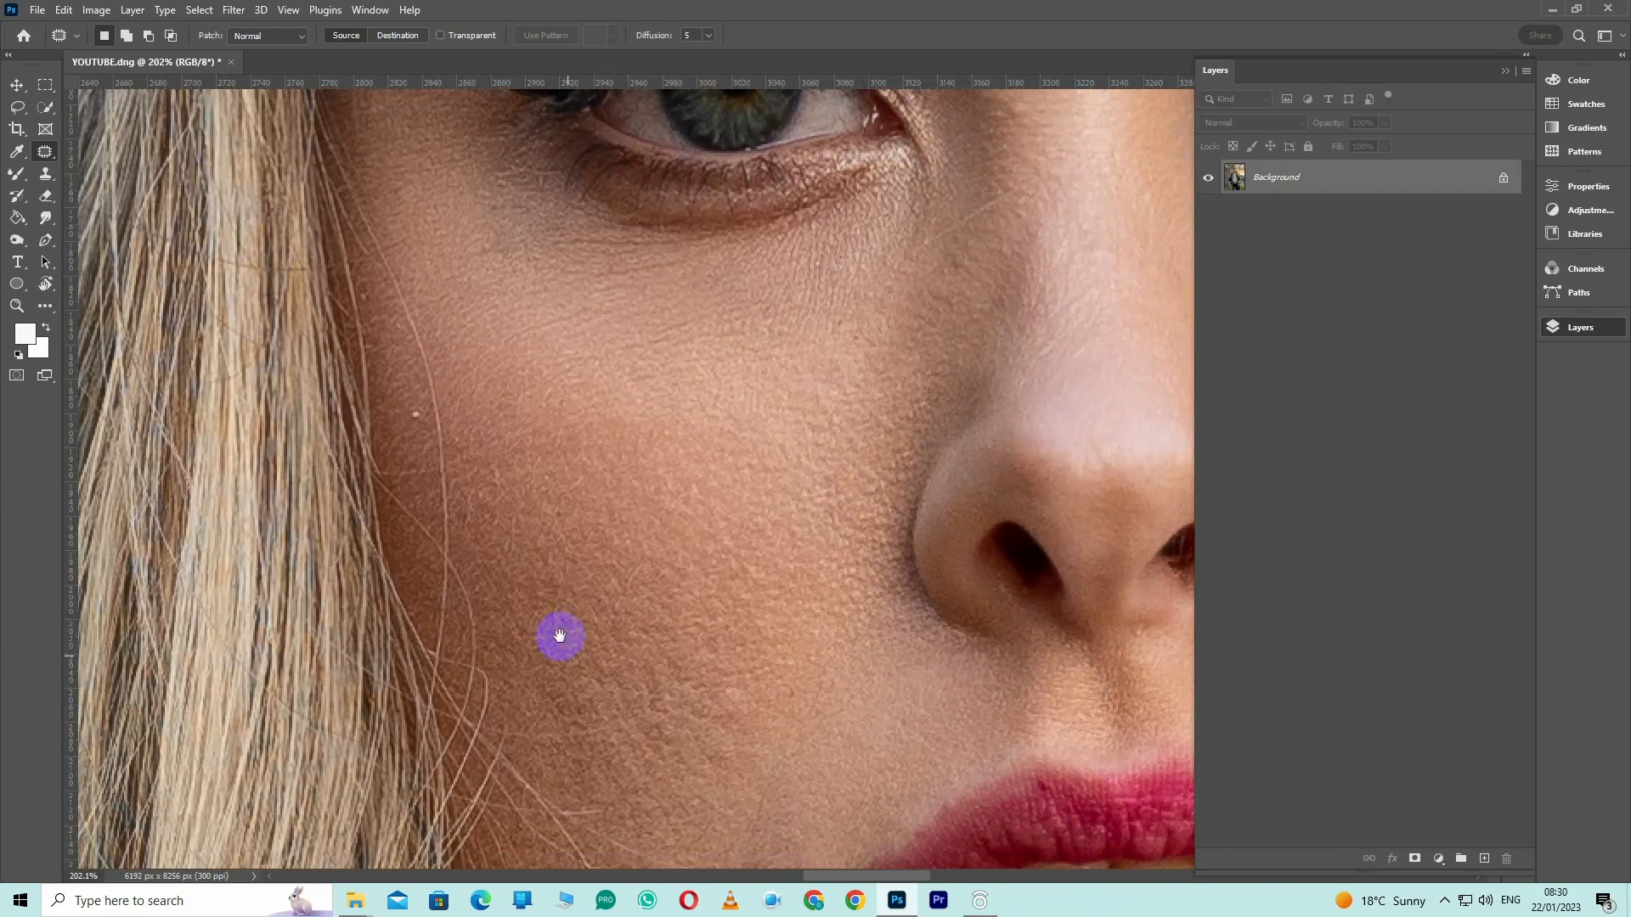
left_click_drag(45, 151, 156, 166)
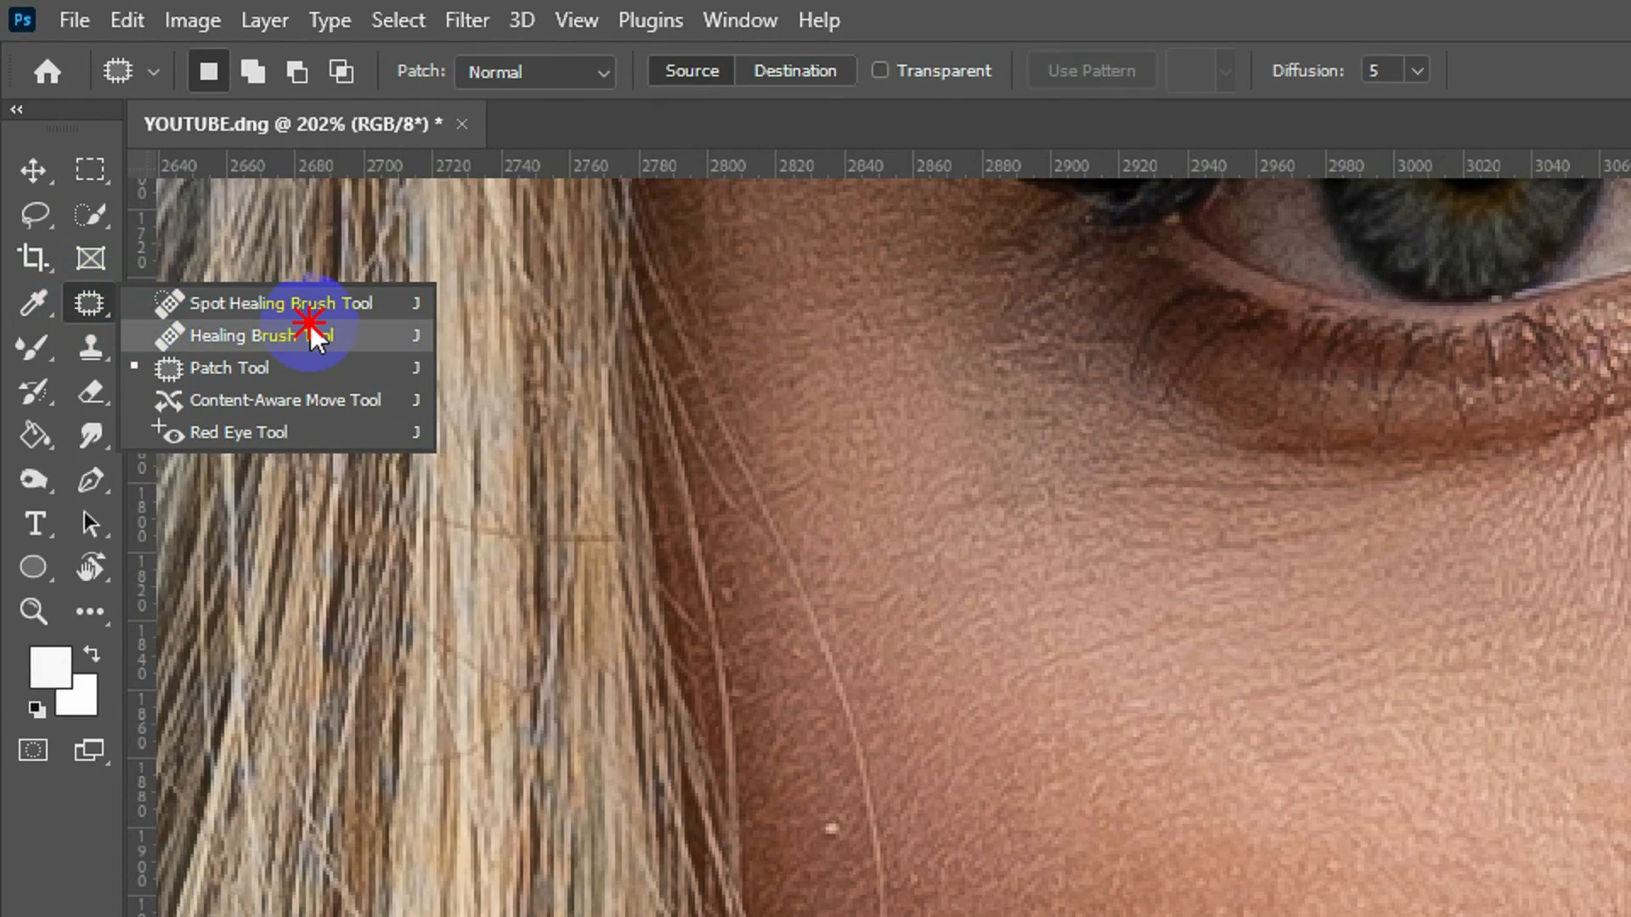
left_click_drag(316, 337, 316, 337)
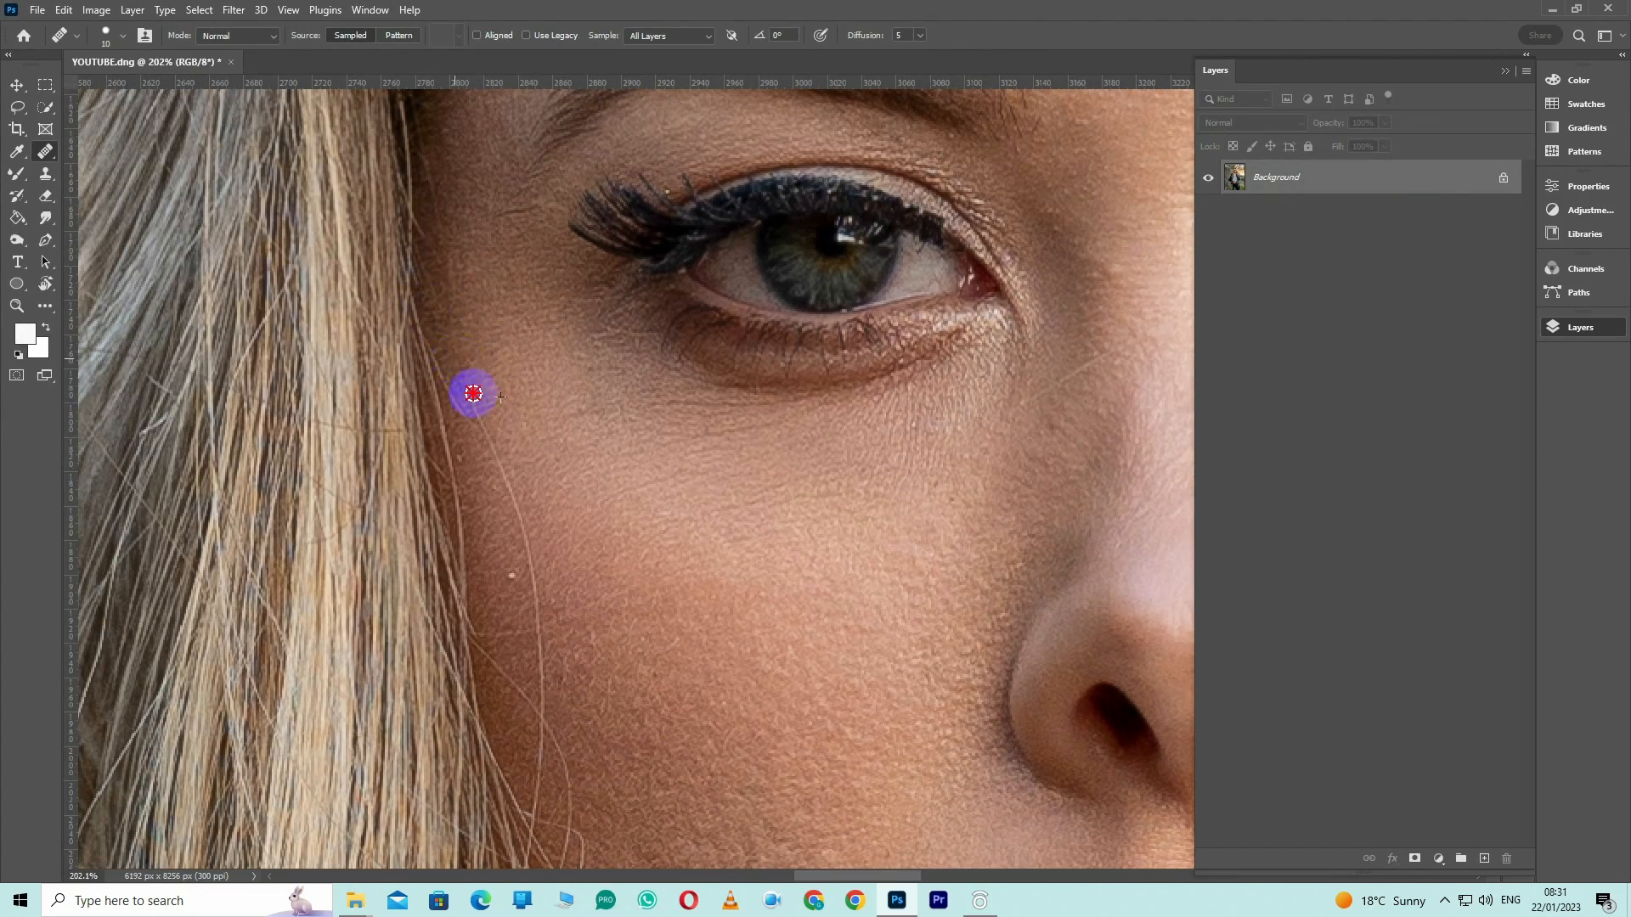
scroll(602, 410, "down", 3)
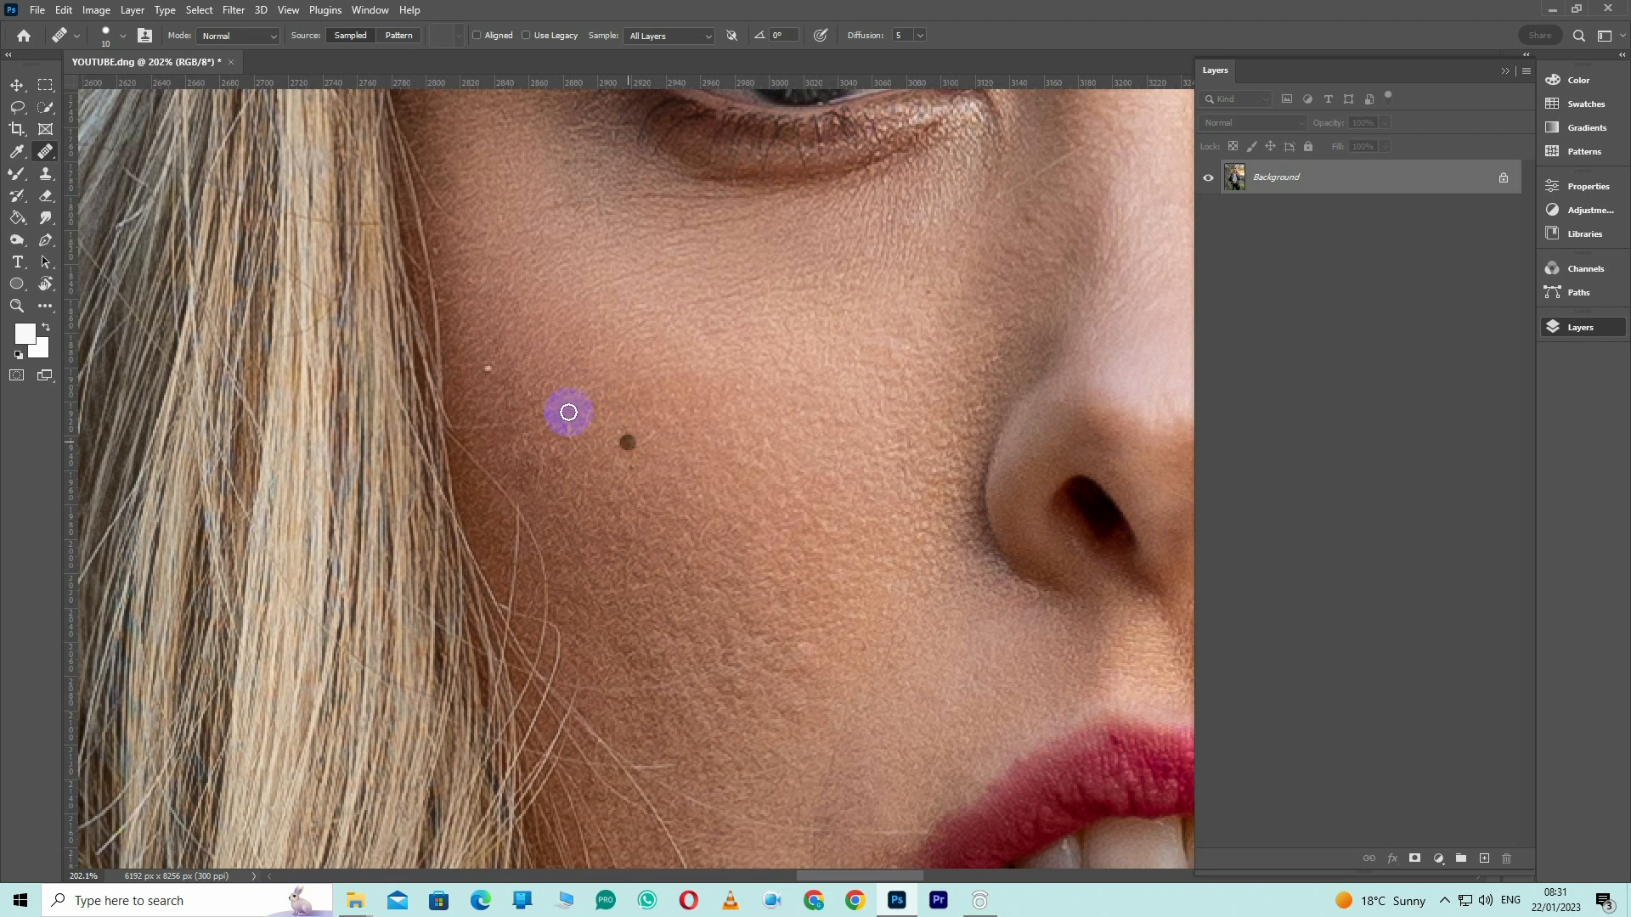
mouse_move(461, 439)
left_mouse_down()
mouse_move(519, 504)
mouse_move(546, 608)
left_mouse_up()
left_click_drag(519, 507, 513, 598)
left_click(608, 574)
left_click_drag(685, 560, 575, 472)
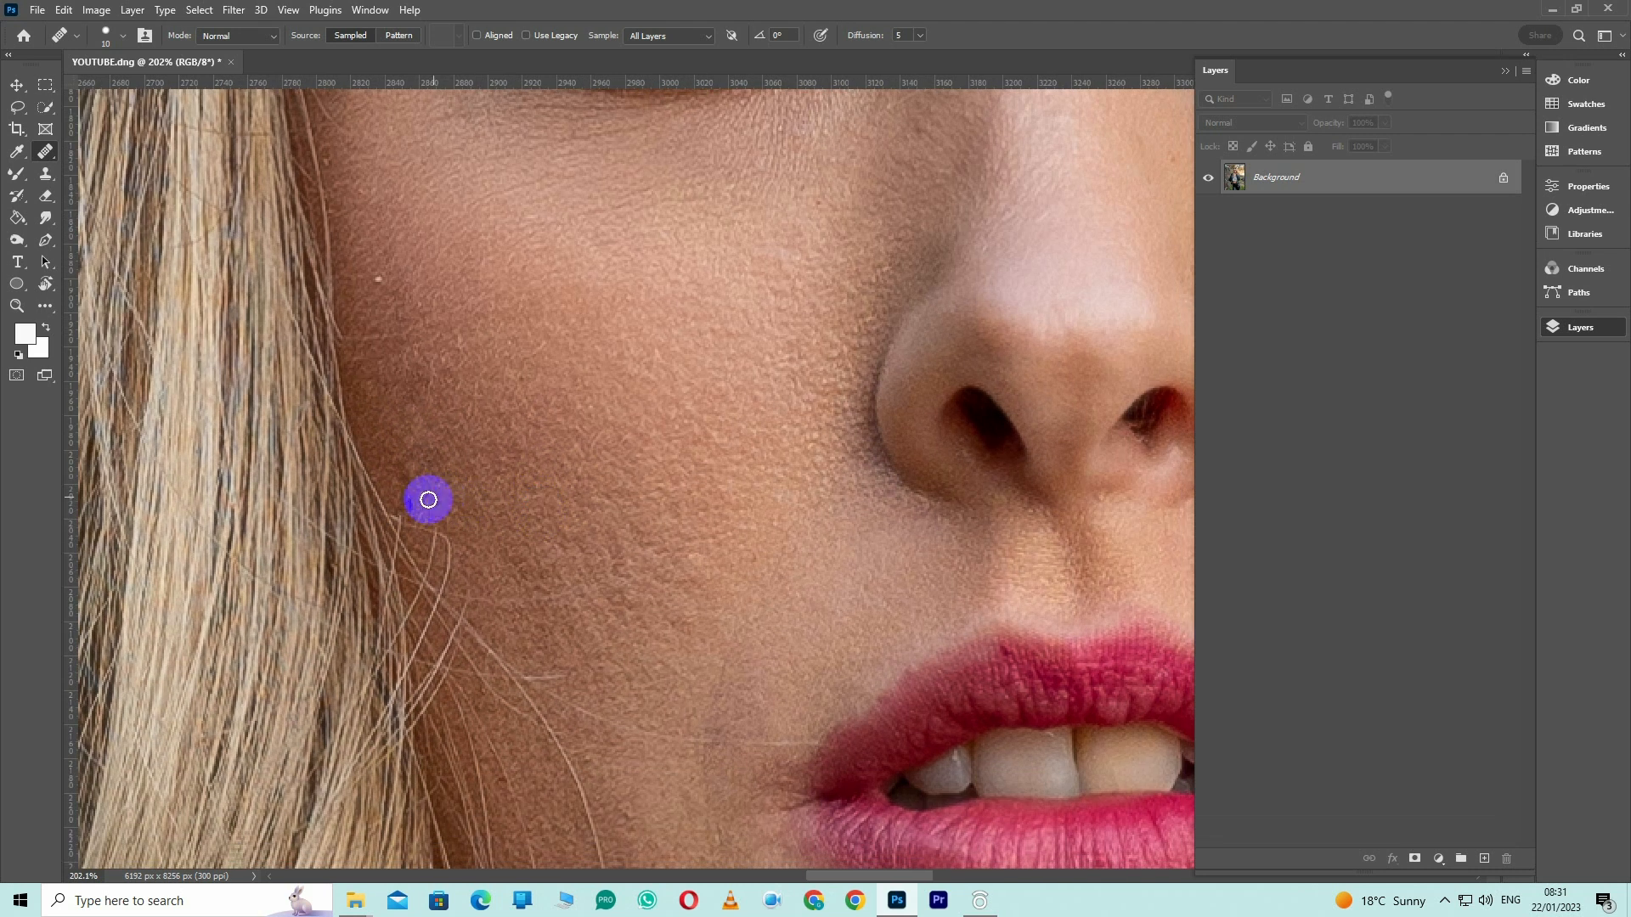
Heal the loose hair strands over the lower cheek next to the hairline
mouse_move(416, 494)
left_mouse_down()
mouse_move(455, 544)
mouse_move(395, 361)
left_mouse_up()
left_click_drag(595, 459, 653, 462)
left_click_drag(429, 305, 556, 200)
mouse_move(559, 433)
left_mouse_down()
mouse_move(608, 637)
mouse_move(668, 771)
left_mouse_up()
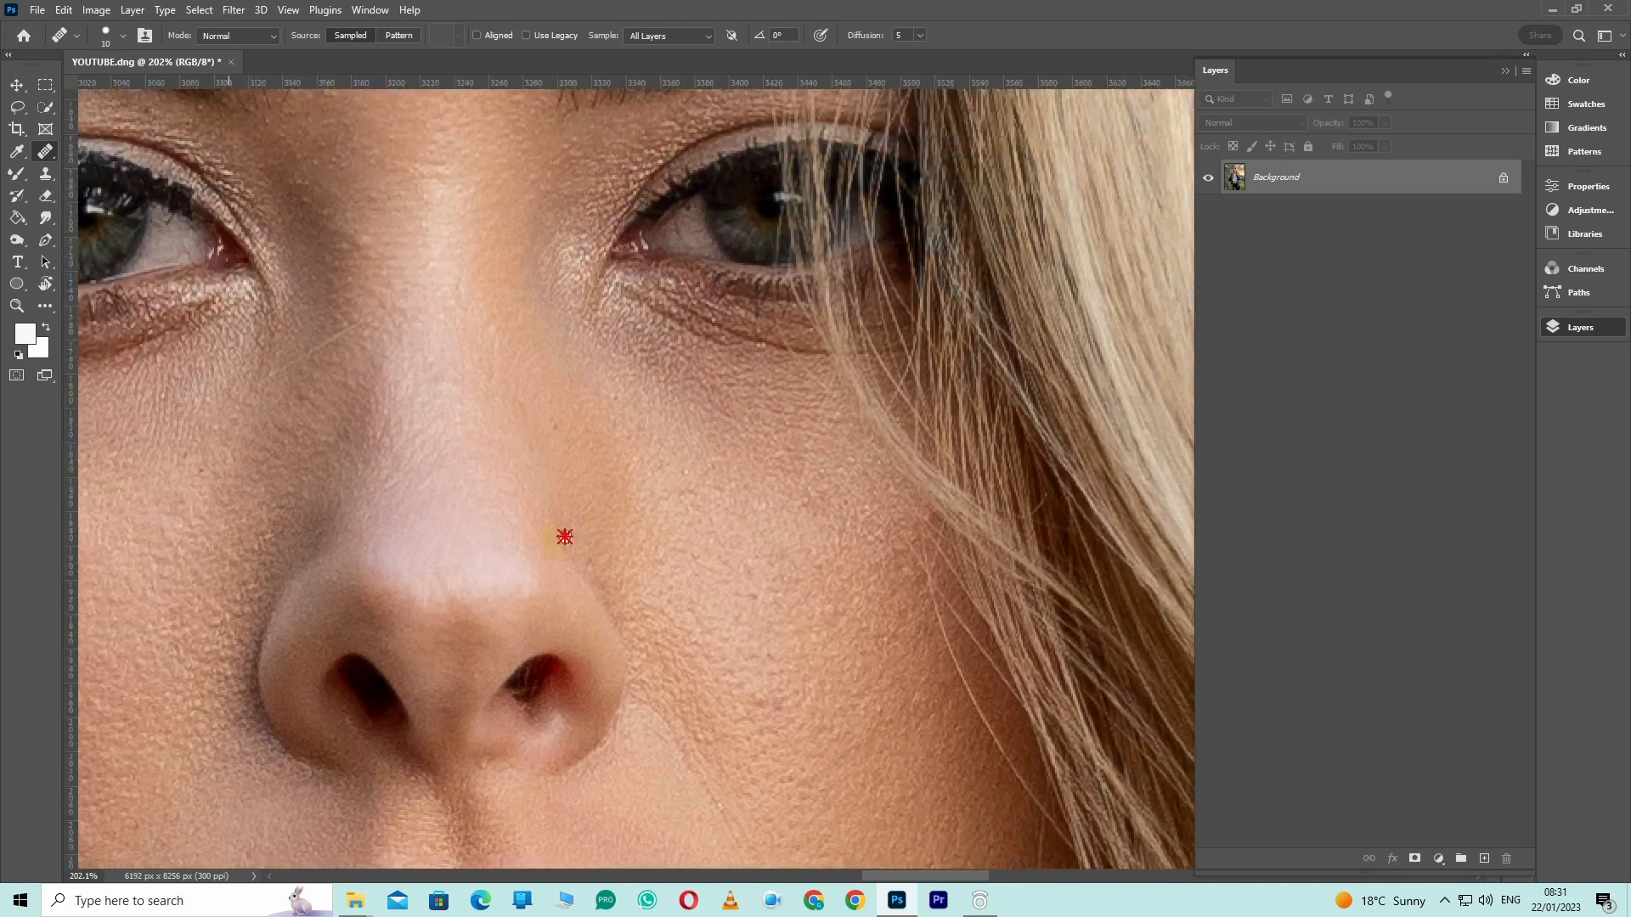
Heal the remaining stray hairs and blemishes around the mouth, chin and jaw
left_click_drag(564, 538, 416, 377)
mouse_move(791, 424)
left_mouse_down()
mouse_move(884, 608)
mouse_move(881, 584)
mouse_move(907, 863)
left_mouse_up()
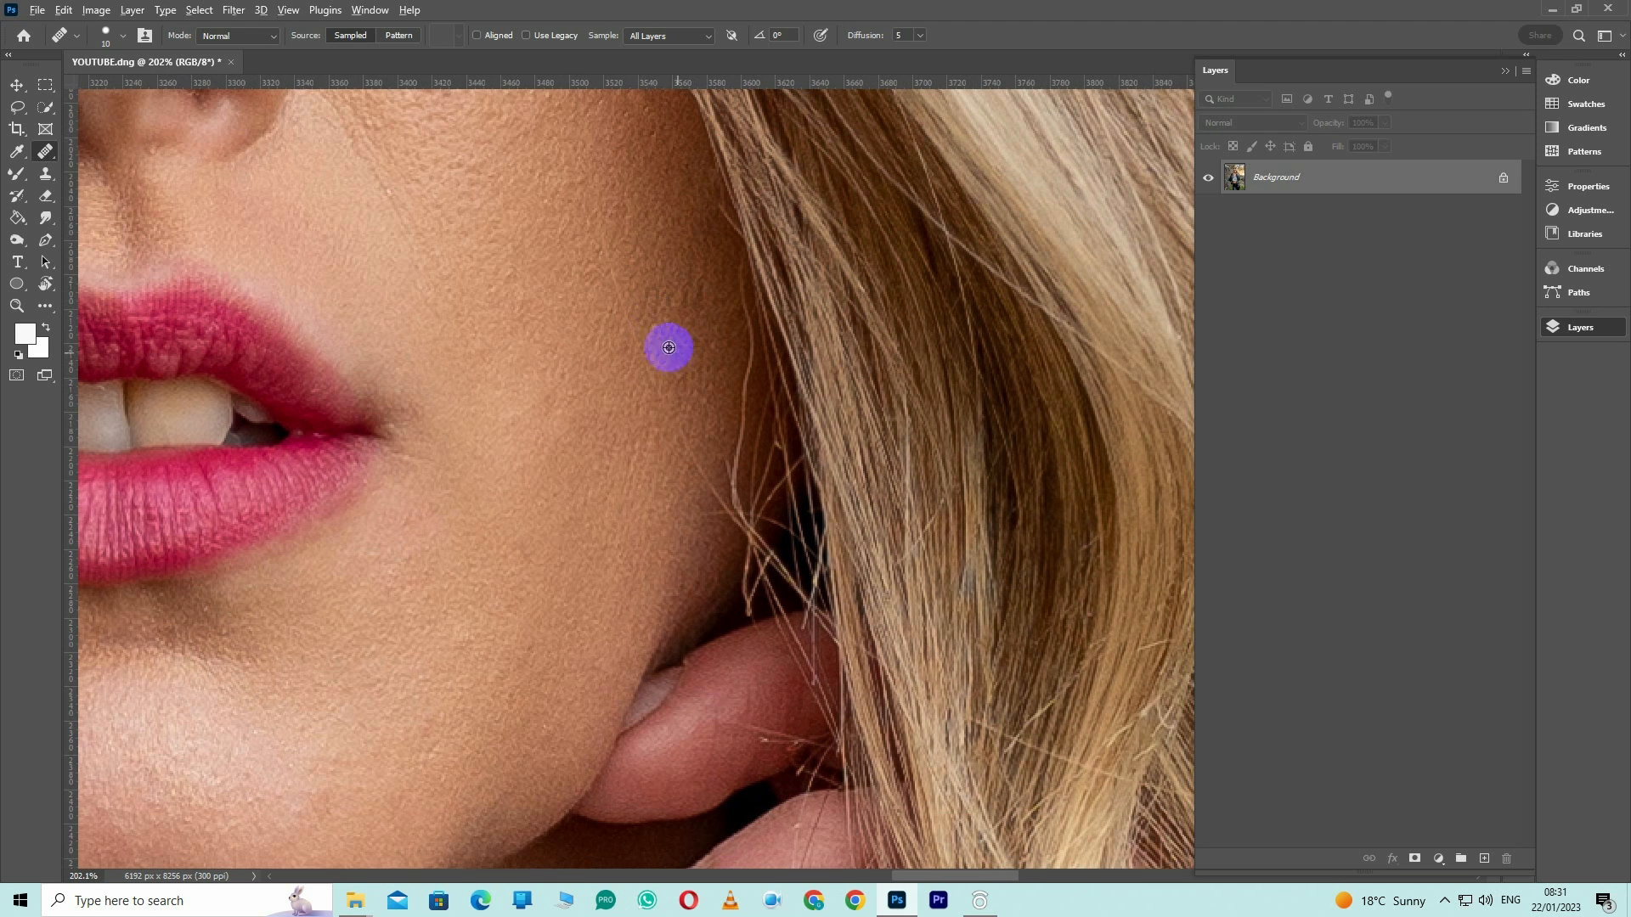
left_click(601, 243, "alt")
left_click(713, 315, "alt")
mouse_move(735, 262)
left_mouse_down()
mouse_move(748, 315)
mouse_move(750, 350)
left_mouse_up()
mouse_move(745, 363)
left_mouse_down()
mouse_move(737, 508)
mouse_move(676, 418)
mouse_move(695, 484)
mouse_move(667, 456)
mouse_move(680, 474)
mouse_move(669, 411)
mouse_move(709, 533)
left_mouse_up()
mouse_move(722, 689)
left_mouse_down()
mouse_move(723, 713)
mouse_move(789, 738)
left_mouse_up()
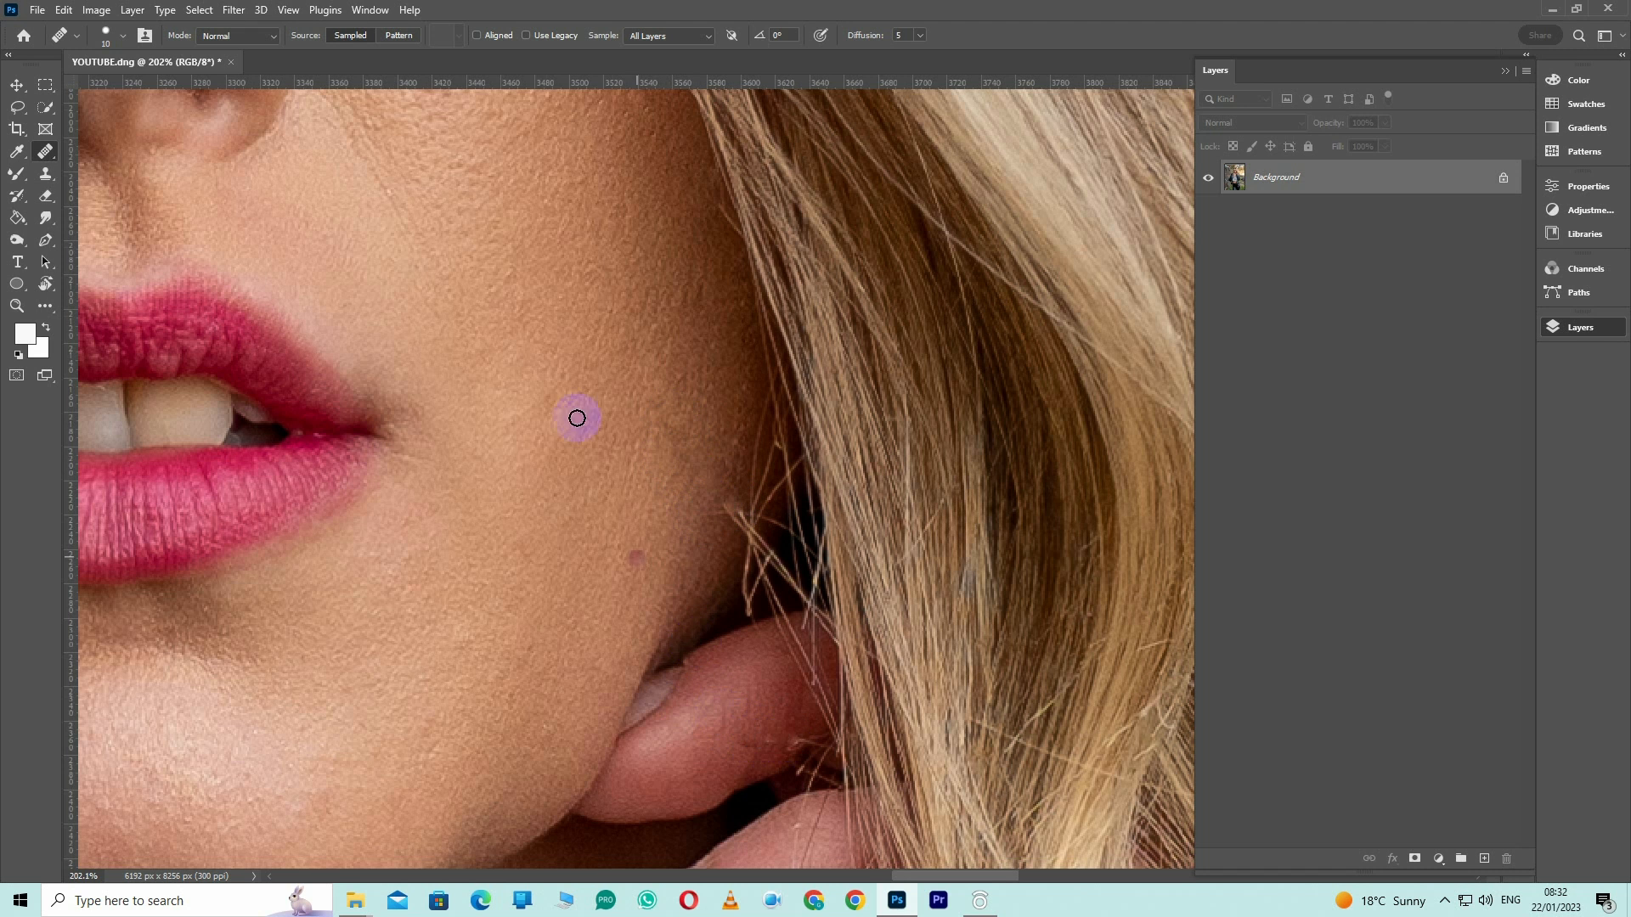
Heal the long stray hair and the small marks along the forehead hairline
left_click_drag(310, 247, 626, 575)
mouse_move(447, 110)
left_mouse_down()
mouse_move(447, 474)
mouse_move(816, 718)
left_mouse_up()
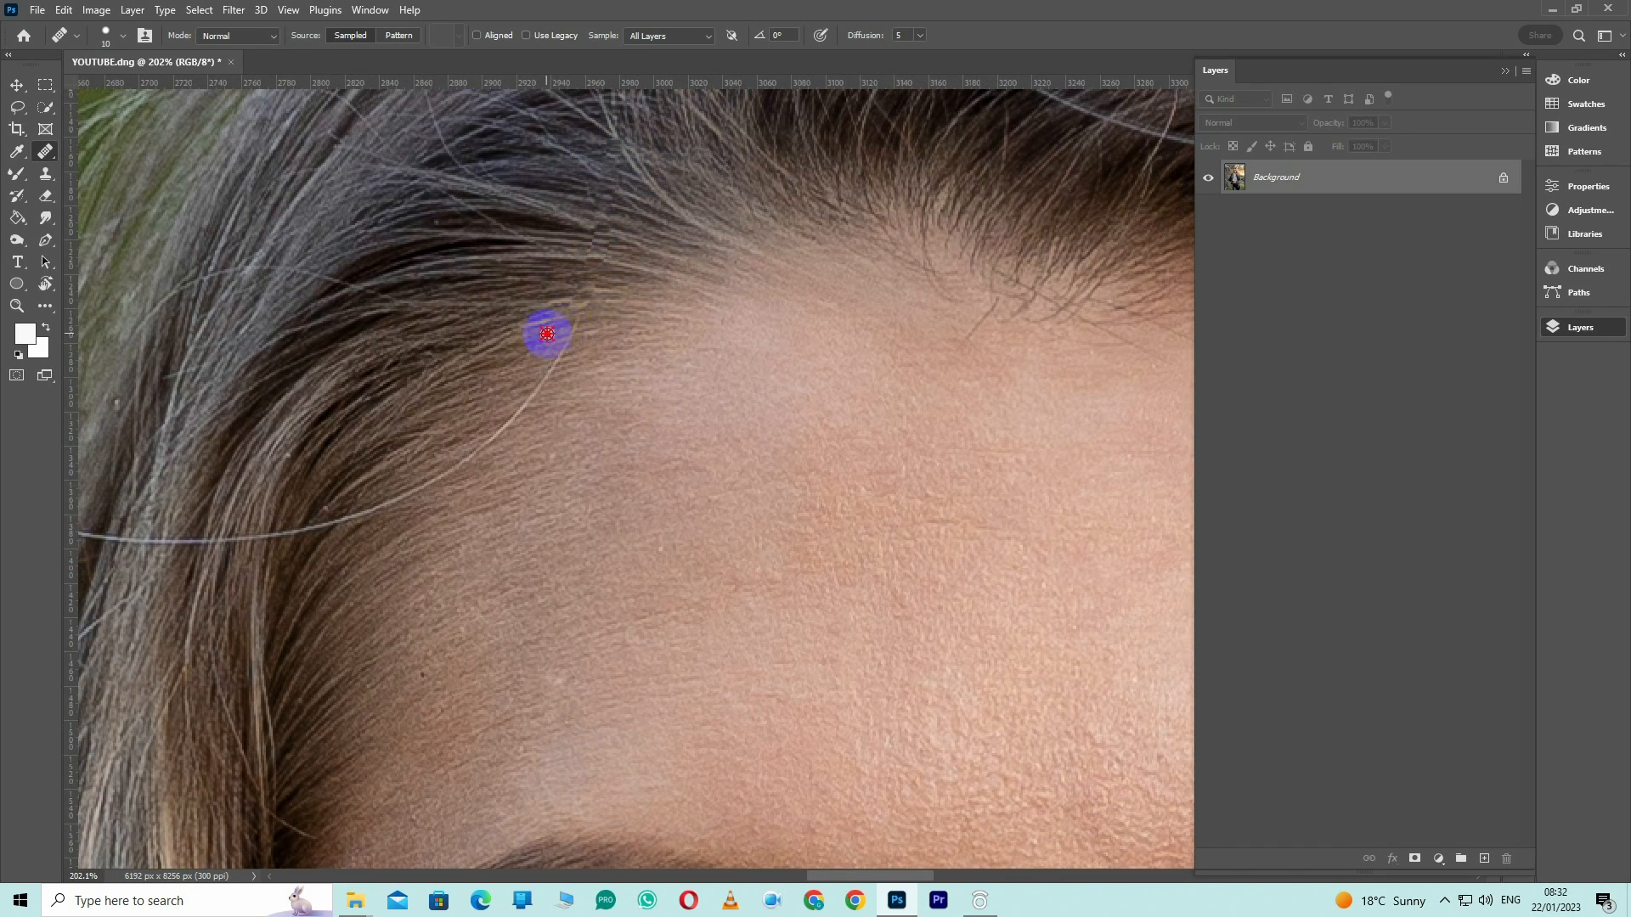
left_click_drag(435, 463, 259, 538)
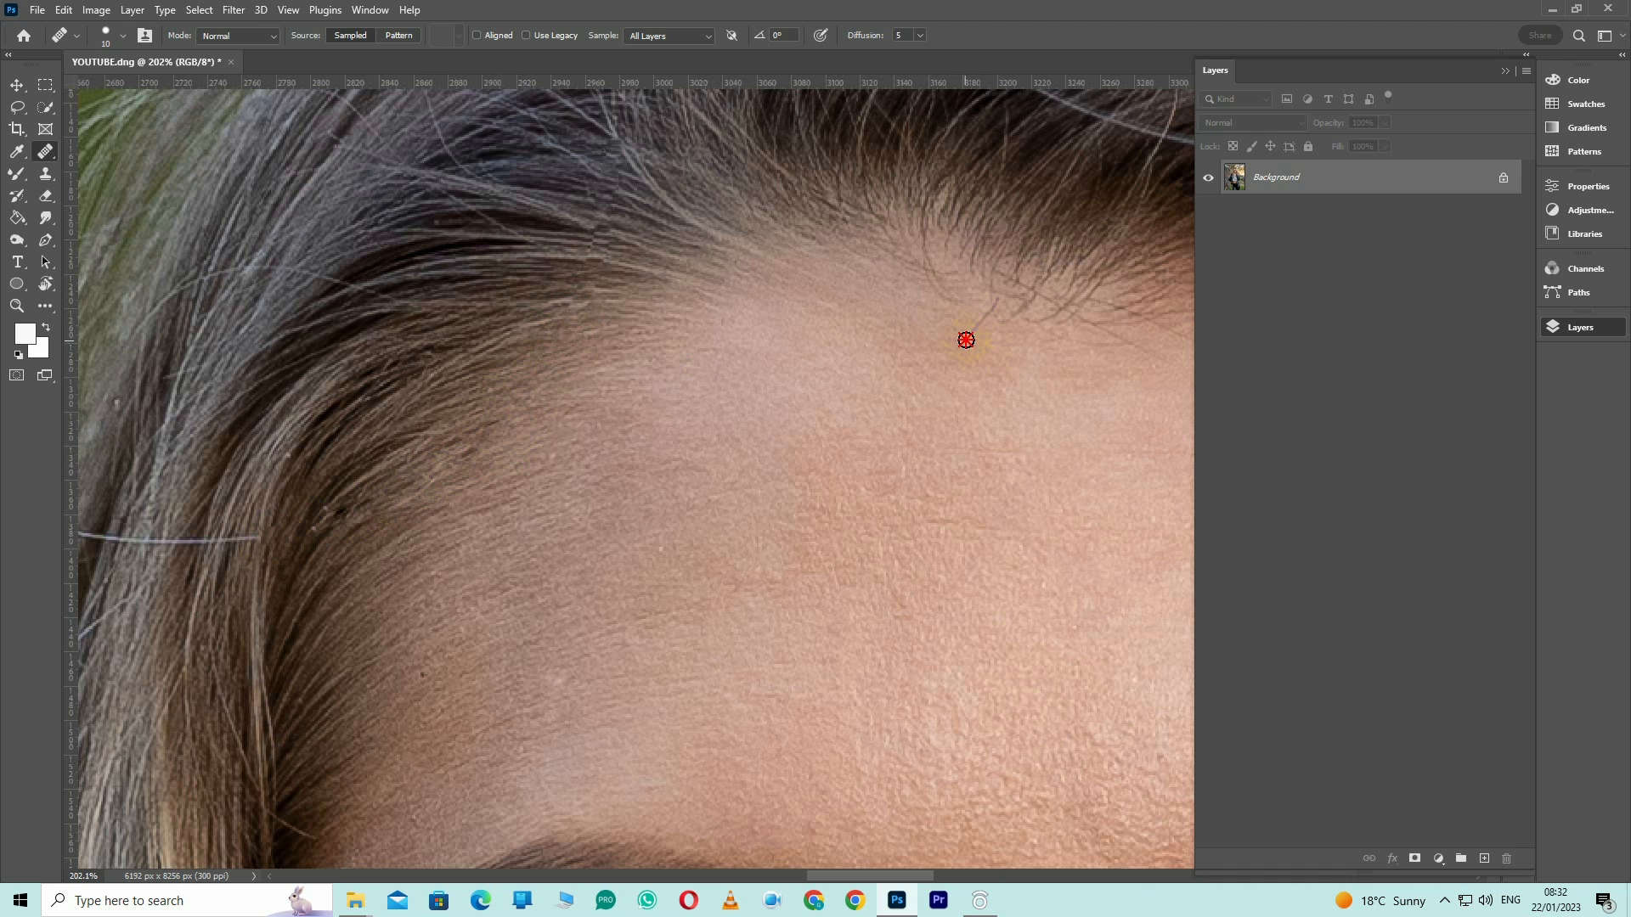
left_click_drag(419, 519, 775, 288)
left_click_drag(619, 304, 741, 305)
Patch the red spot on the neck inside the choker's metal ring
mouse_move(508, 599)
left_mouse_down()
mouse_move(375, 390)
mouse_move(212, 280)
left_mouse_up()
key("ctrl+minus")
key("ctrl+minus")
key("ctrl+minus")
key("ctrl+minus")
left_click_drag(980, 691, 840, 356)
left_click_drag(645, 488, 758, 582)
key("j")
key("shift+j")
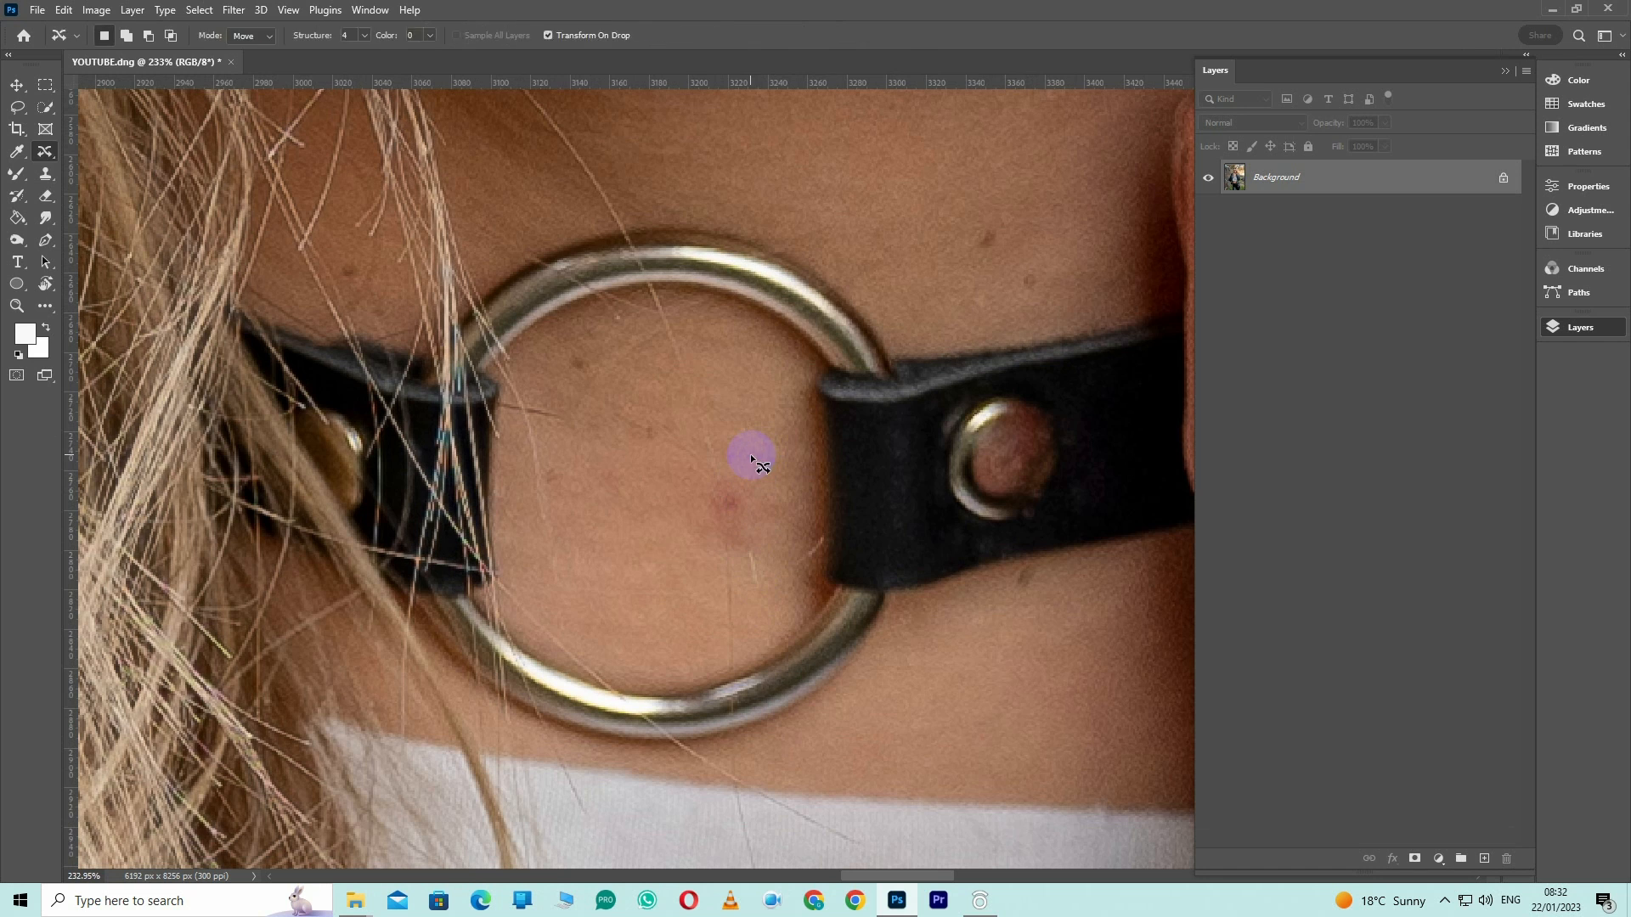
left_click_drag(787, 519, 758, 476)
left_click_drag(756, 509, 649, 513)
key("ctrl+d")
Patch the moles on the neck around the choker with clean skin
mouse_move(1049, 231)
left_mouse_down()
mouse_move(909, 339)
mouse_move(868, 336)
left_mouse_up()
left_click_drag(860, 344, 830, 291)
left_click_drag(897, 364, 921, 372)
left_click_drag(912, 376, 934, 292)
mouse_move(924, 662)
left_mouse_down()
mouse_move(889, 516)
mouse_move(883, 528)
left_mouse_up()
left_click_drag(862, 538, 863, 584)
key("ctrl+d")
mouse_move(409, 352)
left_mouse_down()
mouse_move(836, 427)
mouse_move(859, 415)
left_mouse_up()
left_click_drag(842, 393, 885, 447)
key("ctrl+d")
Patch the remaining skin spot and check the retouched portrait as a whole
left_click_drag(914, 682, 779, 847)
left_click_drag(627, 153, 774, 476)
left_click_drag(780, 488, 898, 558)
key("ctrl+d")
left_click_drag(1003, 339, 952, 802)
mouse_move(1024, 212)
left_mouse_down()
mouse_move(975, 673)
mouse_move(769, 633)
left_mouse_up()
mouse_move(1183, 295)
left_mouse_down()
mouse_move(1021, 464)
mouse_move(914, 374)
left_mouse_up()
scroll(1016, 444, "down", 5)
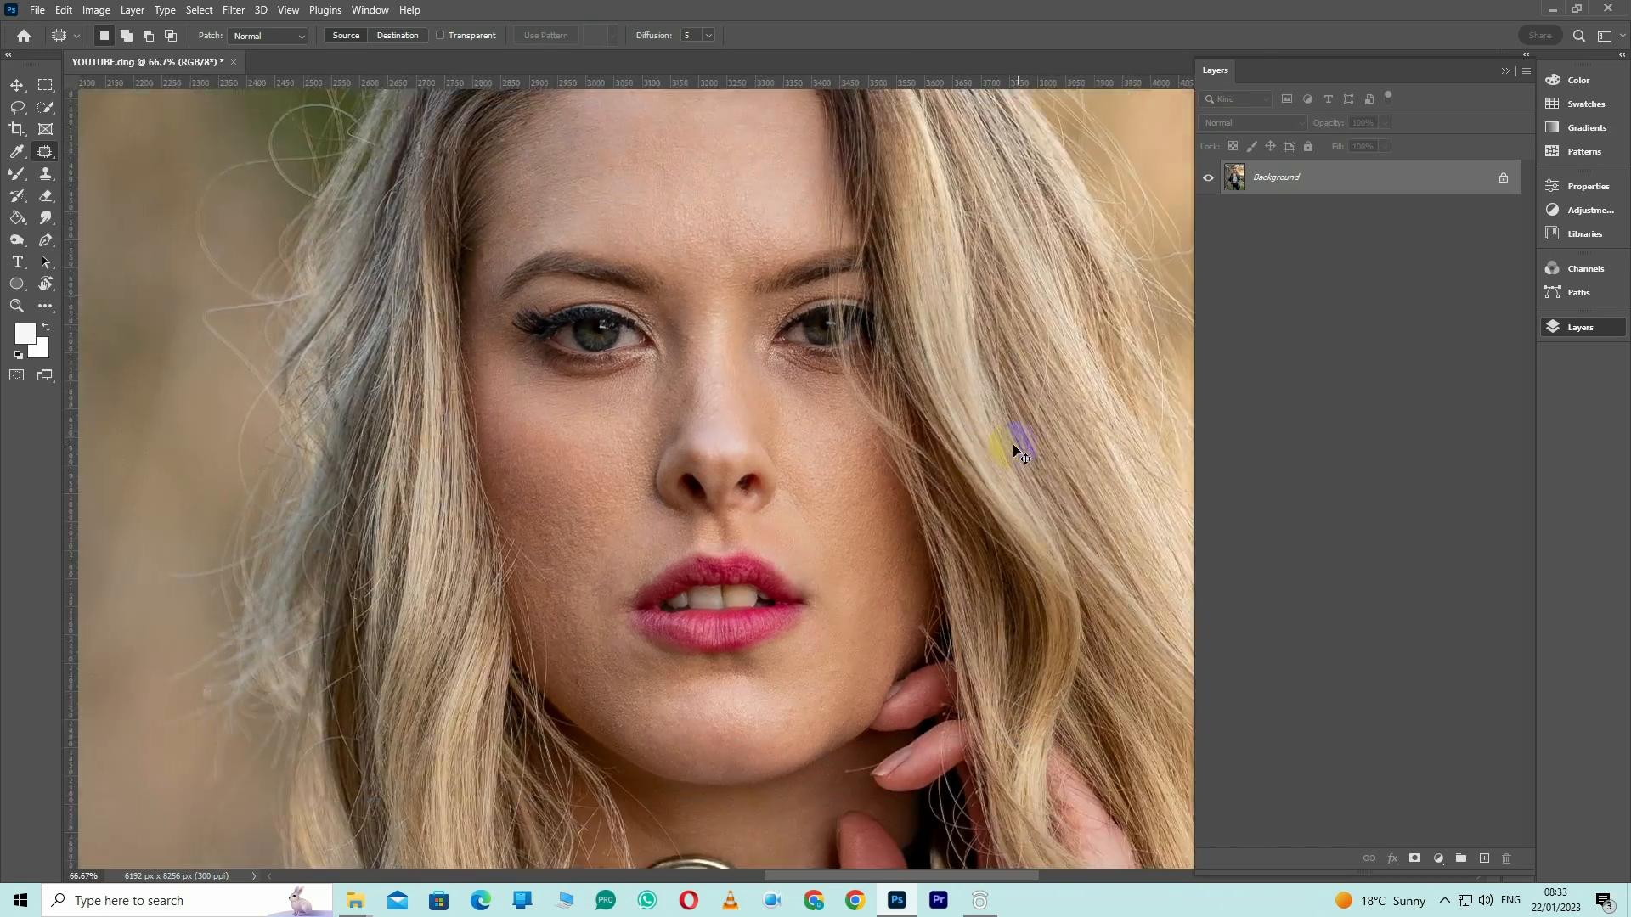
scroll(1016, 450, "down", 7)
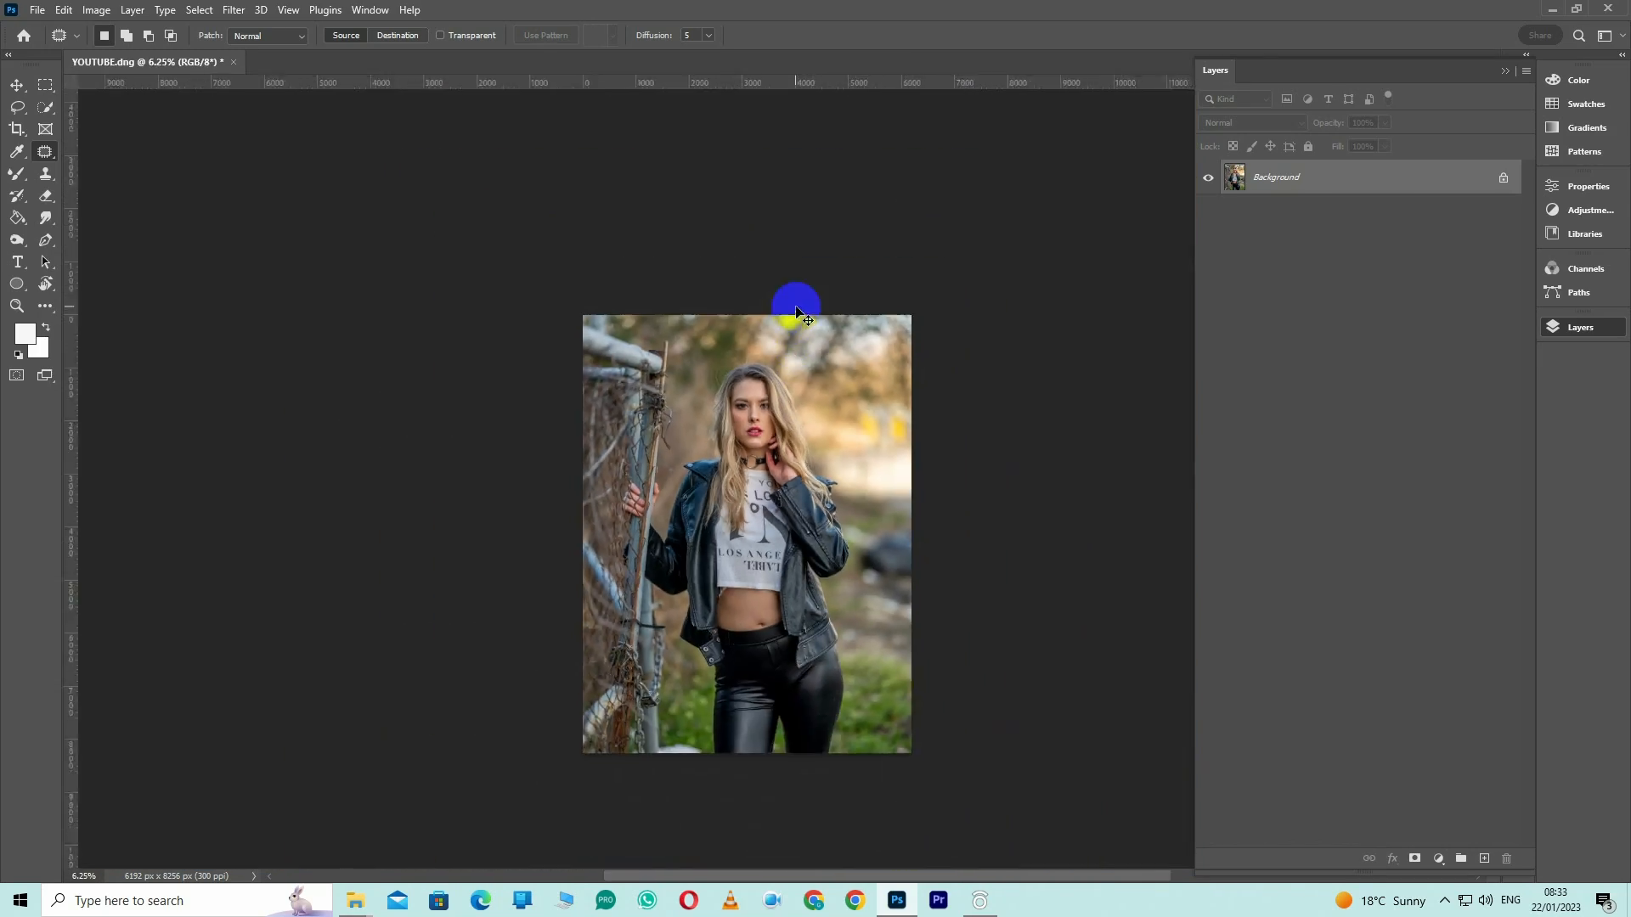
scroll(815, 467, "up", 8)
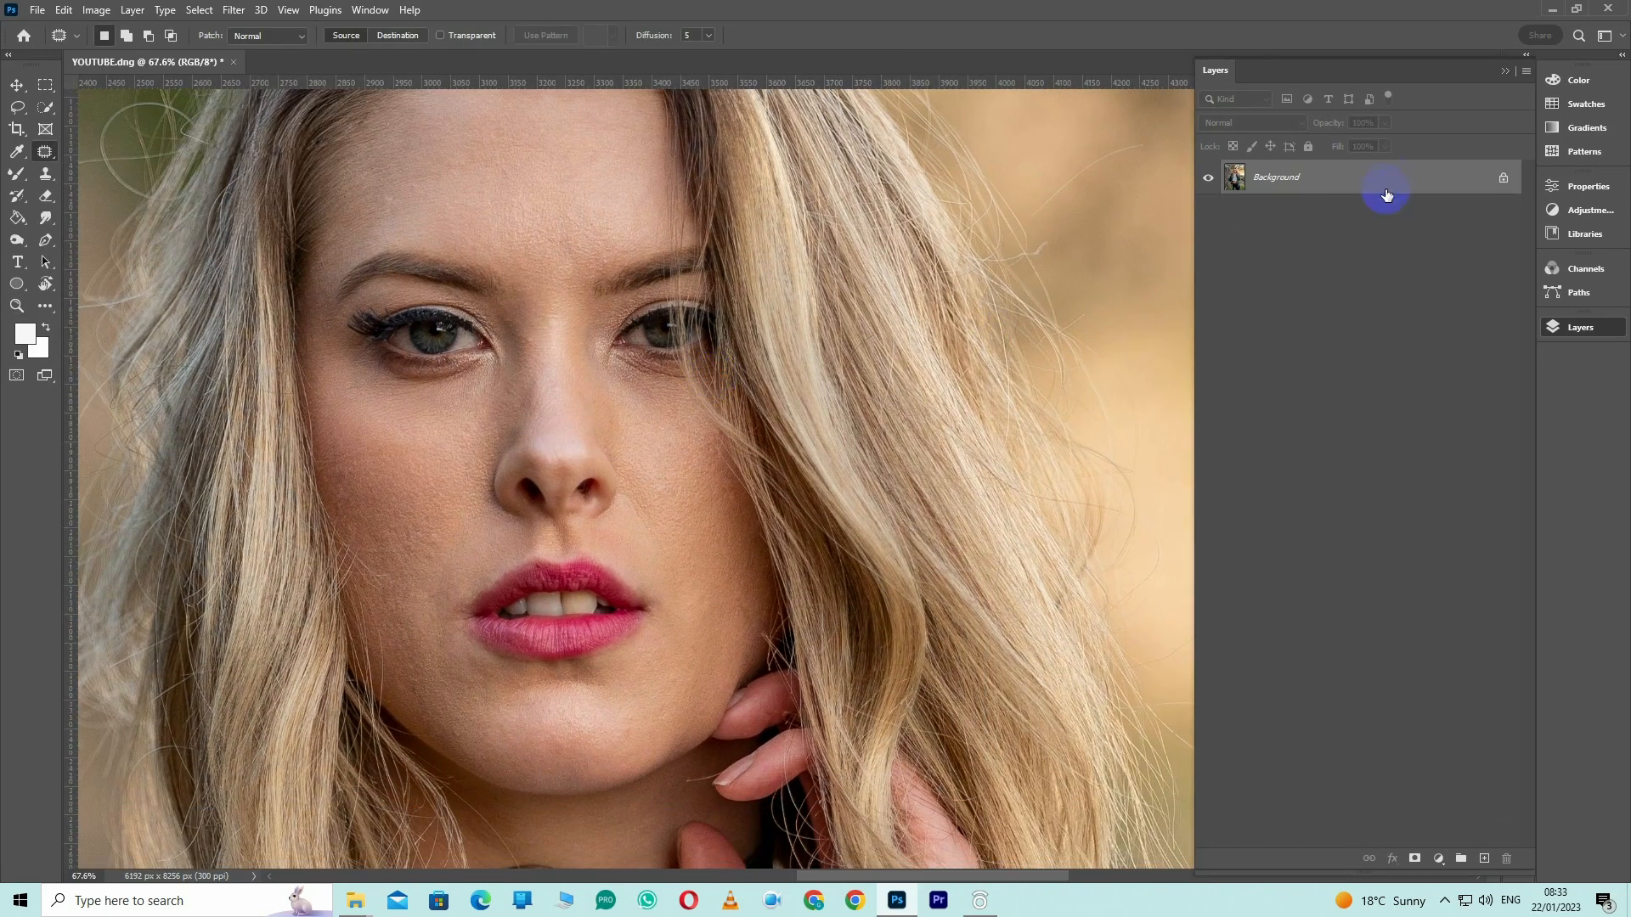
Duplicate the background layer twice and name the lower copy SKIN and the upper copy TEXTURE
key("ctrl+j")
key("ctrl+j")
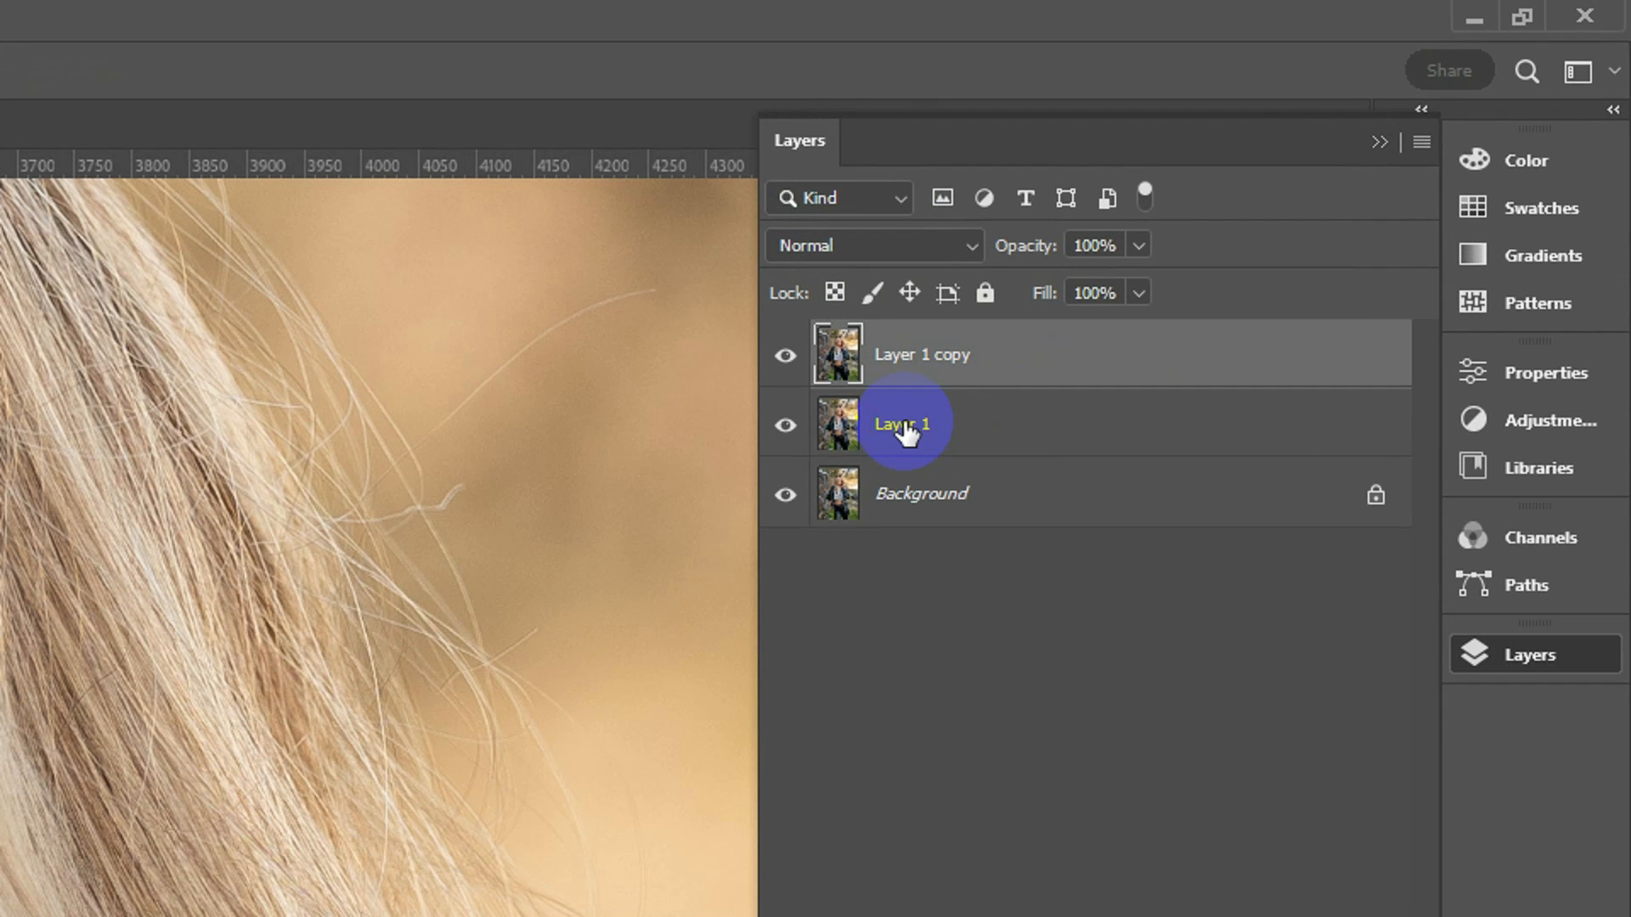
double_click(1269, 210)
key("Return")
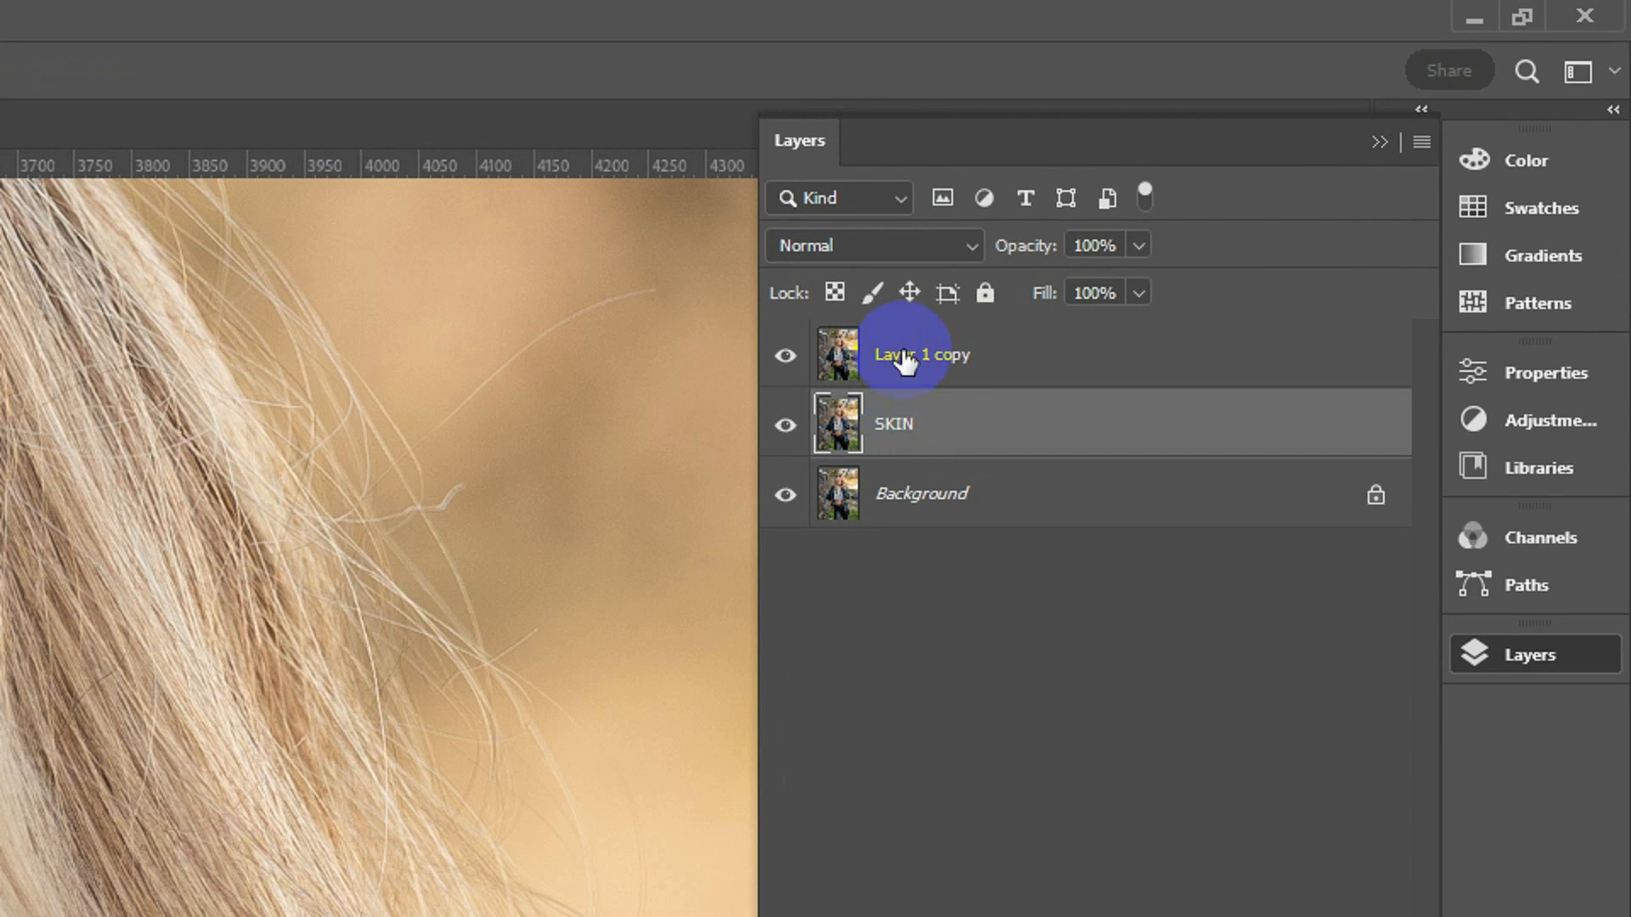
double_click(903, 355)
type("TEX")
key("Return")
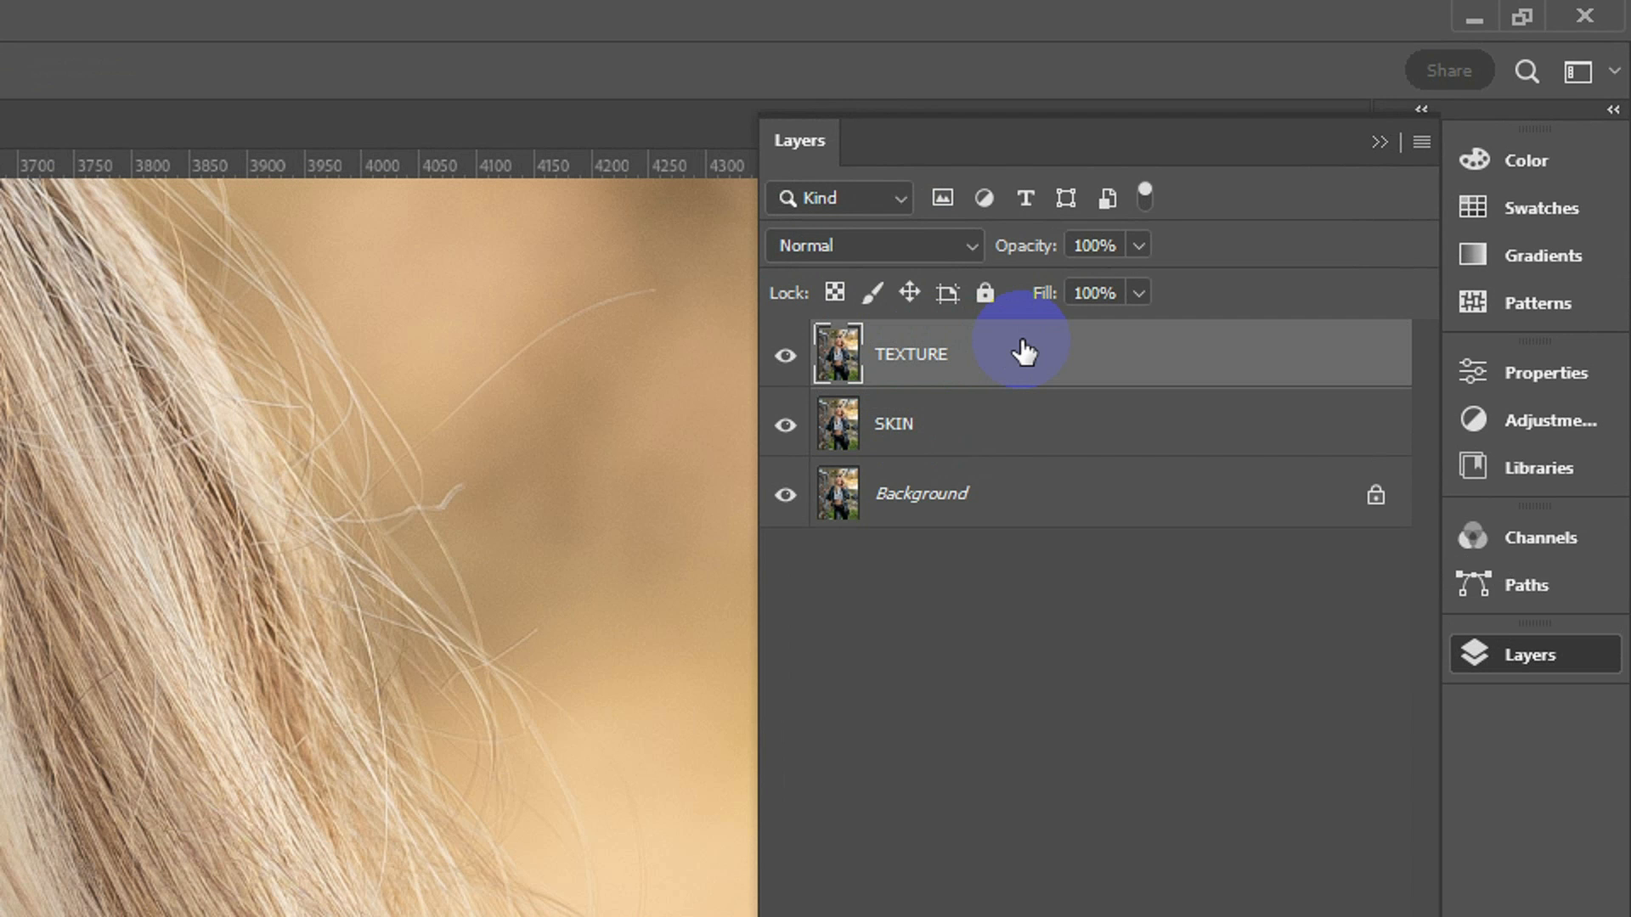
Convert the TEXTURE and SKIN layers to smart objects and hide the TEXTURE layer
right_click(1021, 348)
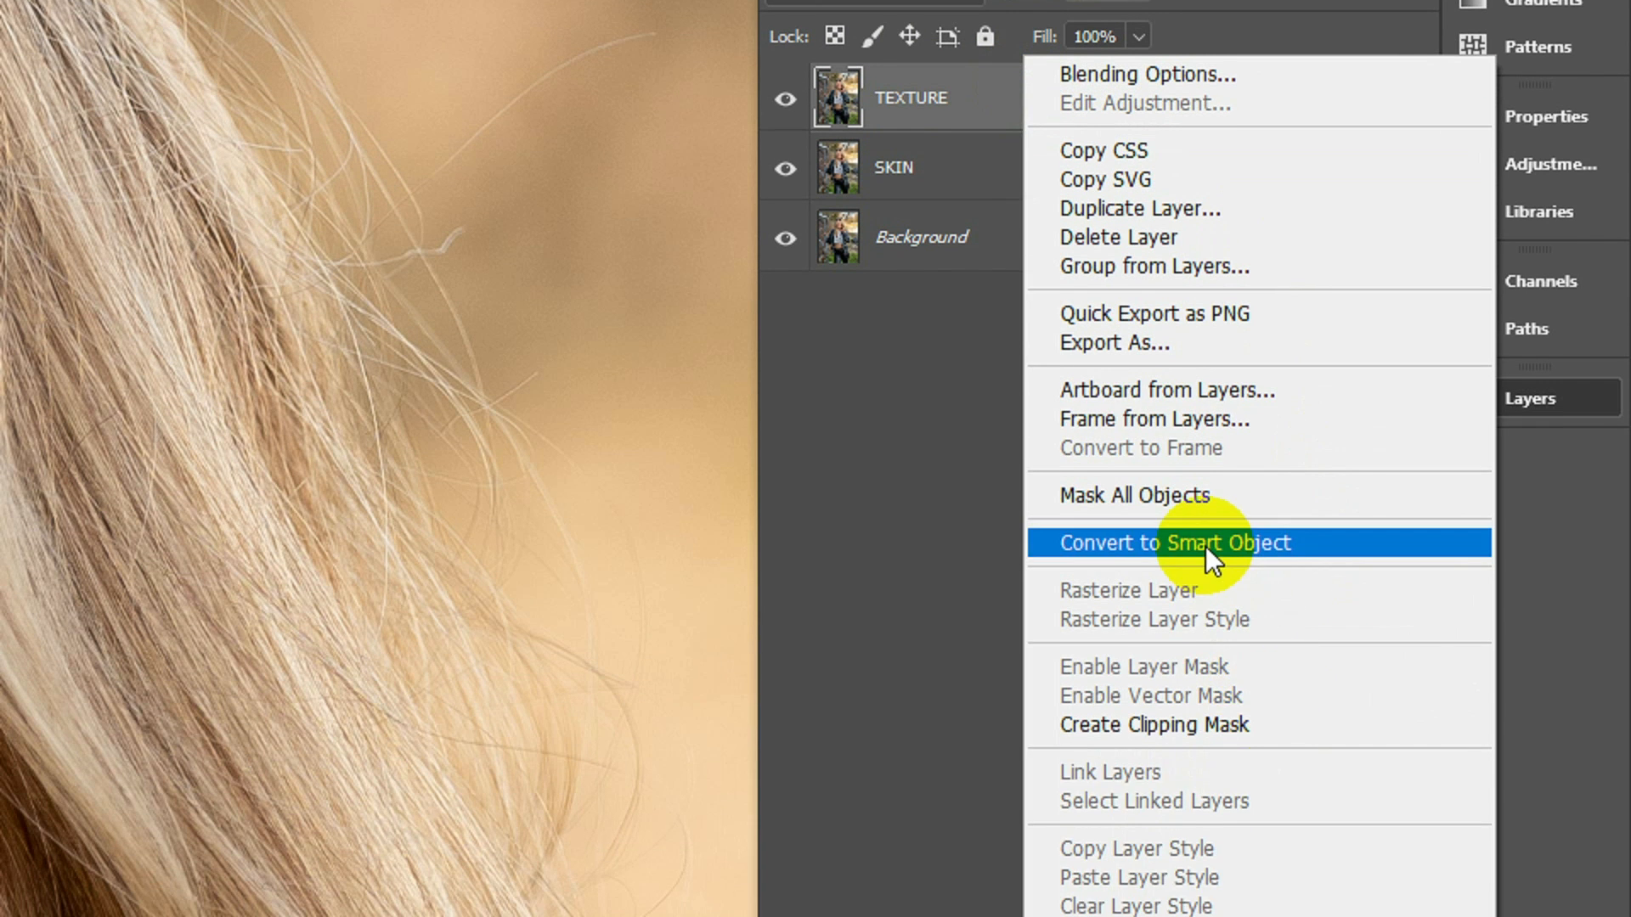
left_click(1205, 802)
left_click(1008, 184)
right_click(1008, 184)
left_click(1186, 531)
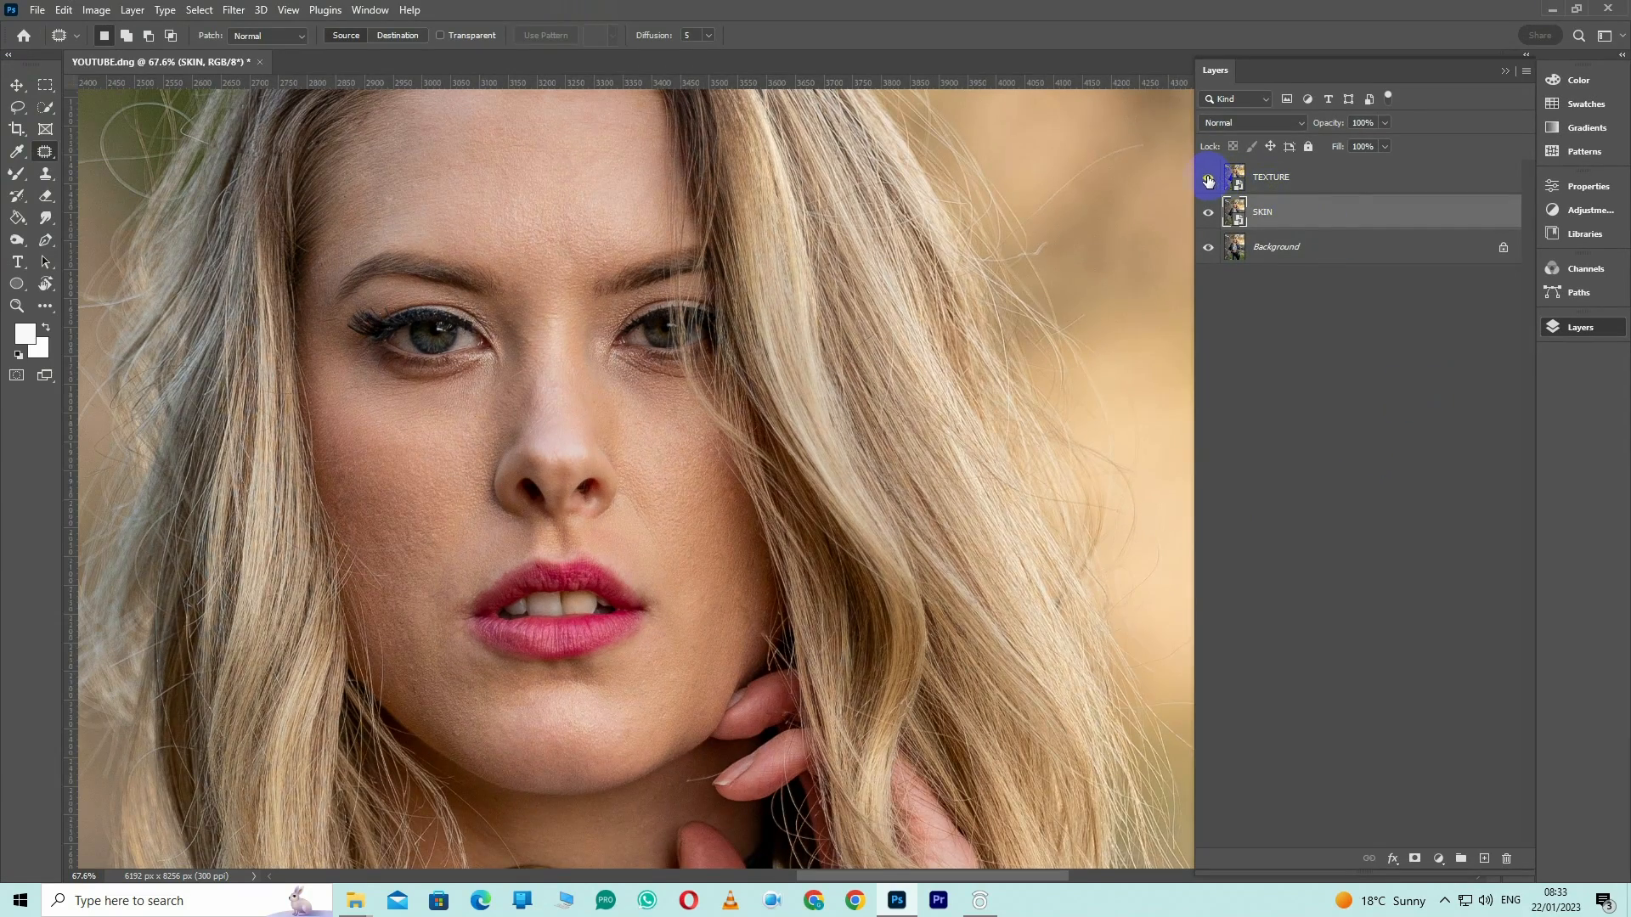
left_click(1208, 180)
left_click_drag(622, 405, 758, 433)
Apply a Gaussian Blur with a radius of about 18 pixels to the SKIN layer
left_click(232, 9)
left_click(498, 292)
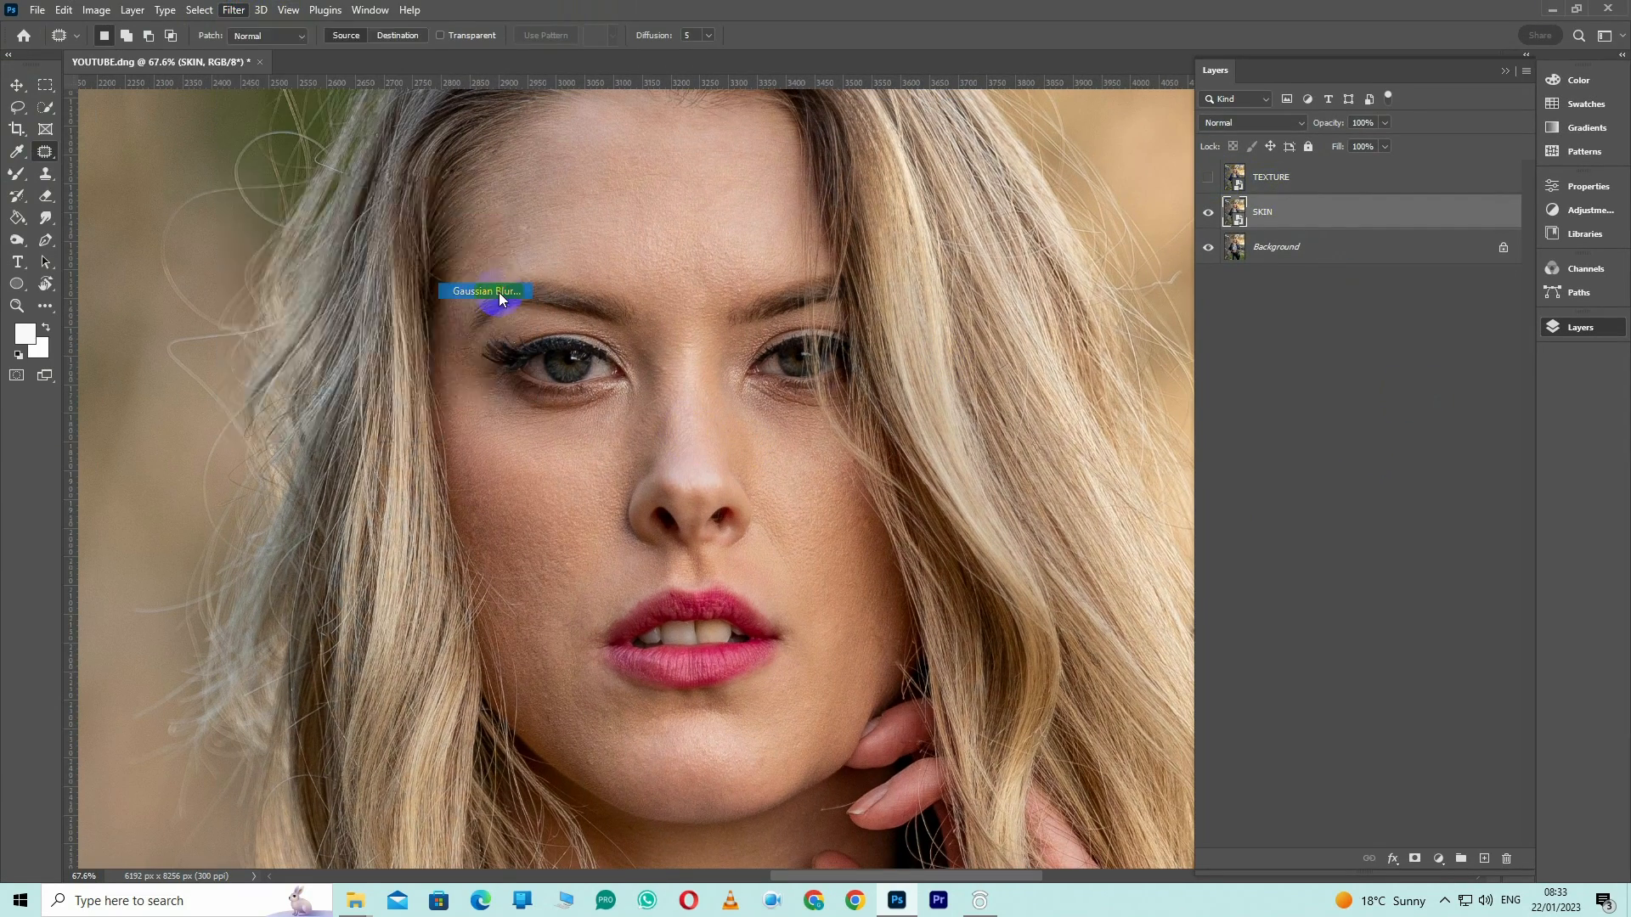
left_click_drag(364, 200, 1313, 326)
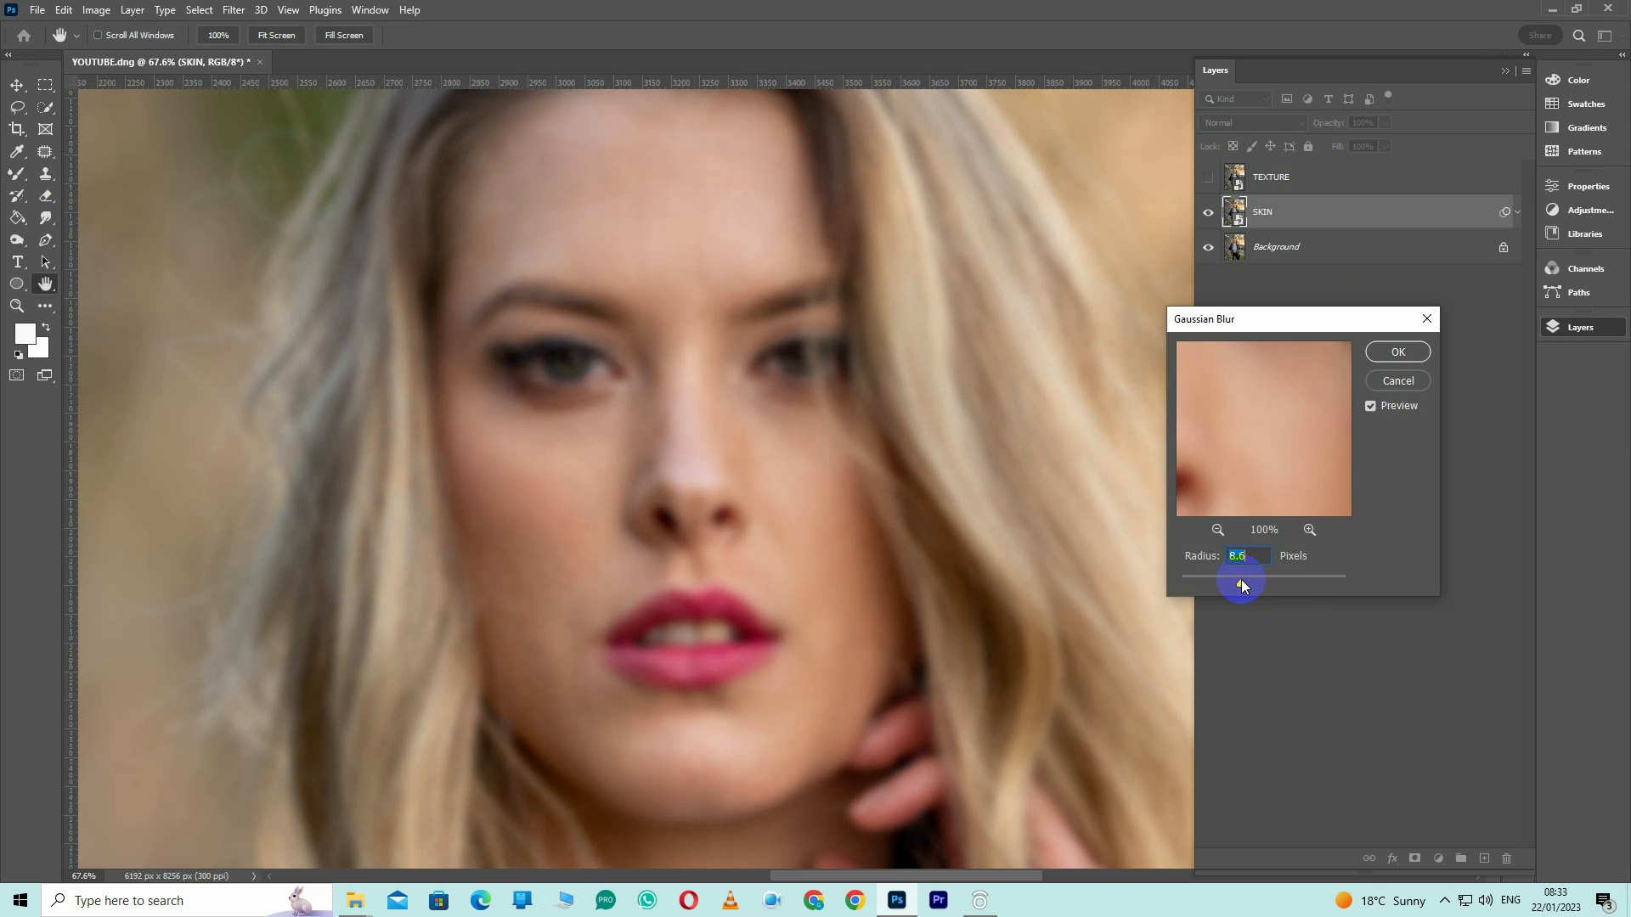
left_click_drag(1246, 583, 1256, 583)
left_click(1384, 353)
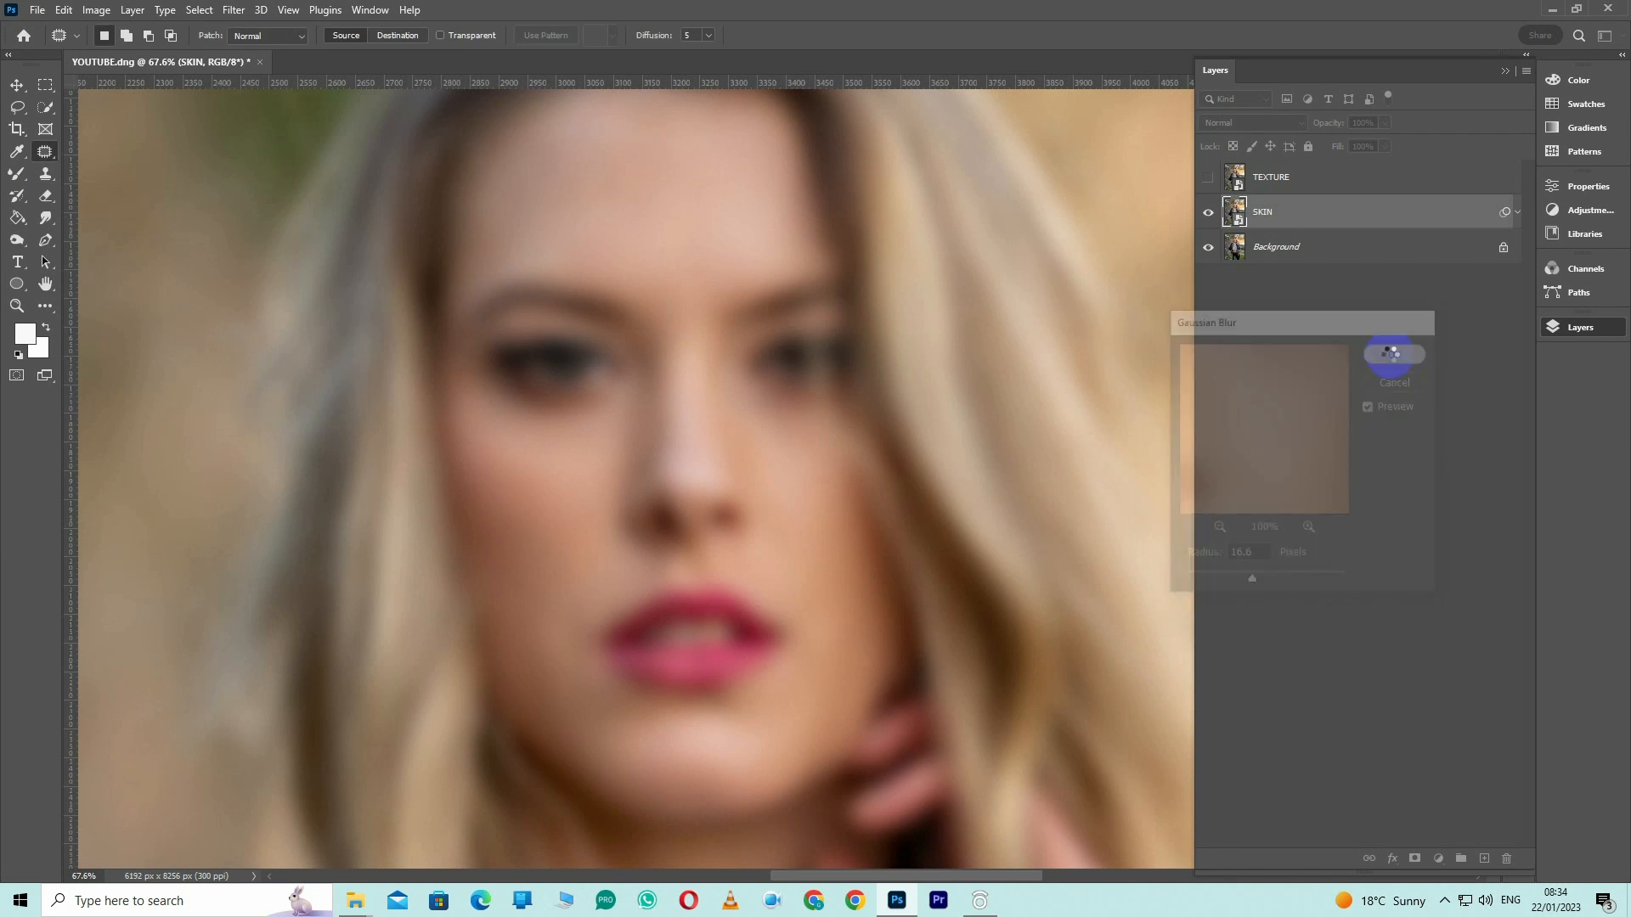
Show the TEXTURE layer and set its blending mode to Linear Light
left_click(1274, 179)
left_click(1209, 178)
left_click(1250, 122)
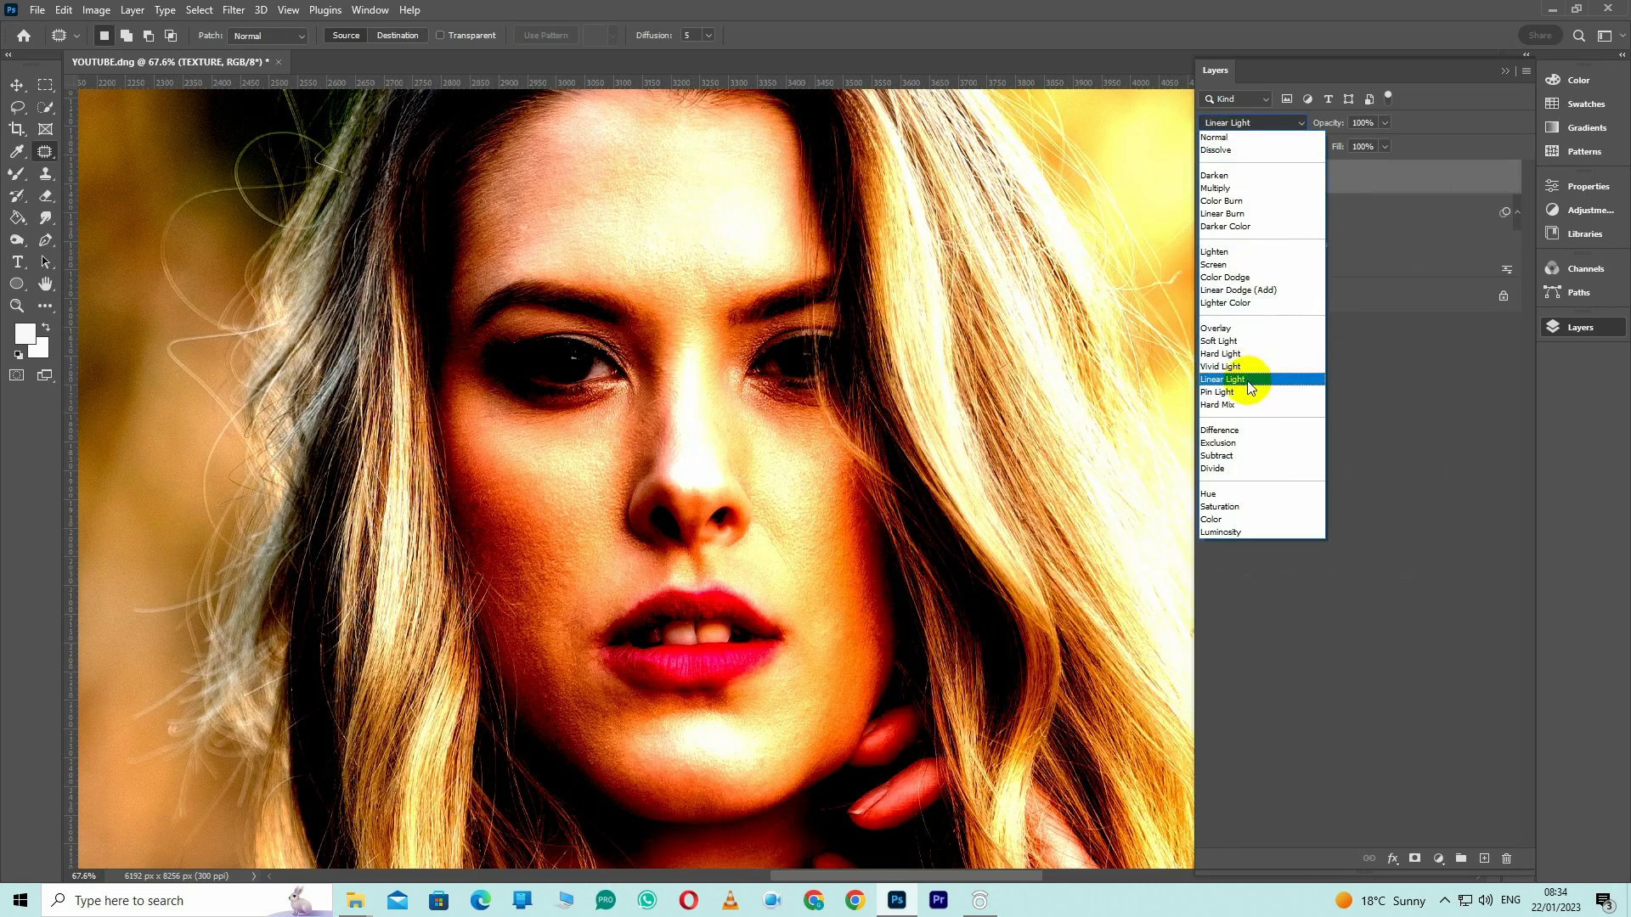
left_click(1248, 375)
Apply a High Pass filter with a radius of 3.0 pixels to the TEXTURE layer
left_click(234, 9)
mouse_move(304, 373)
left_click(478, 387)
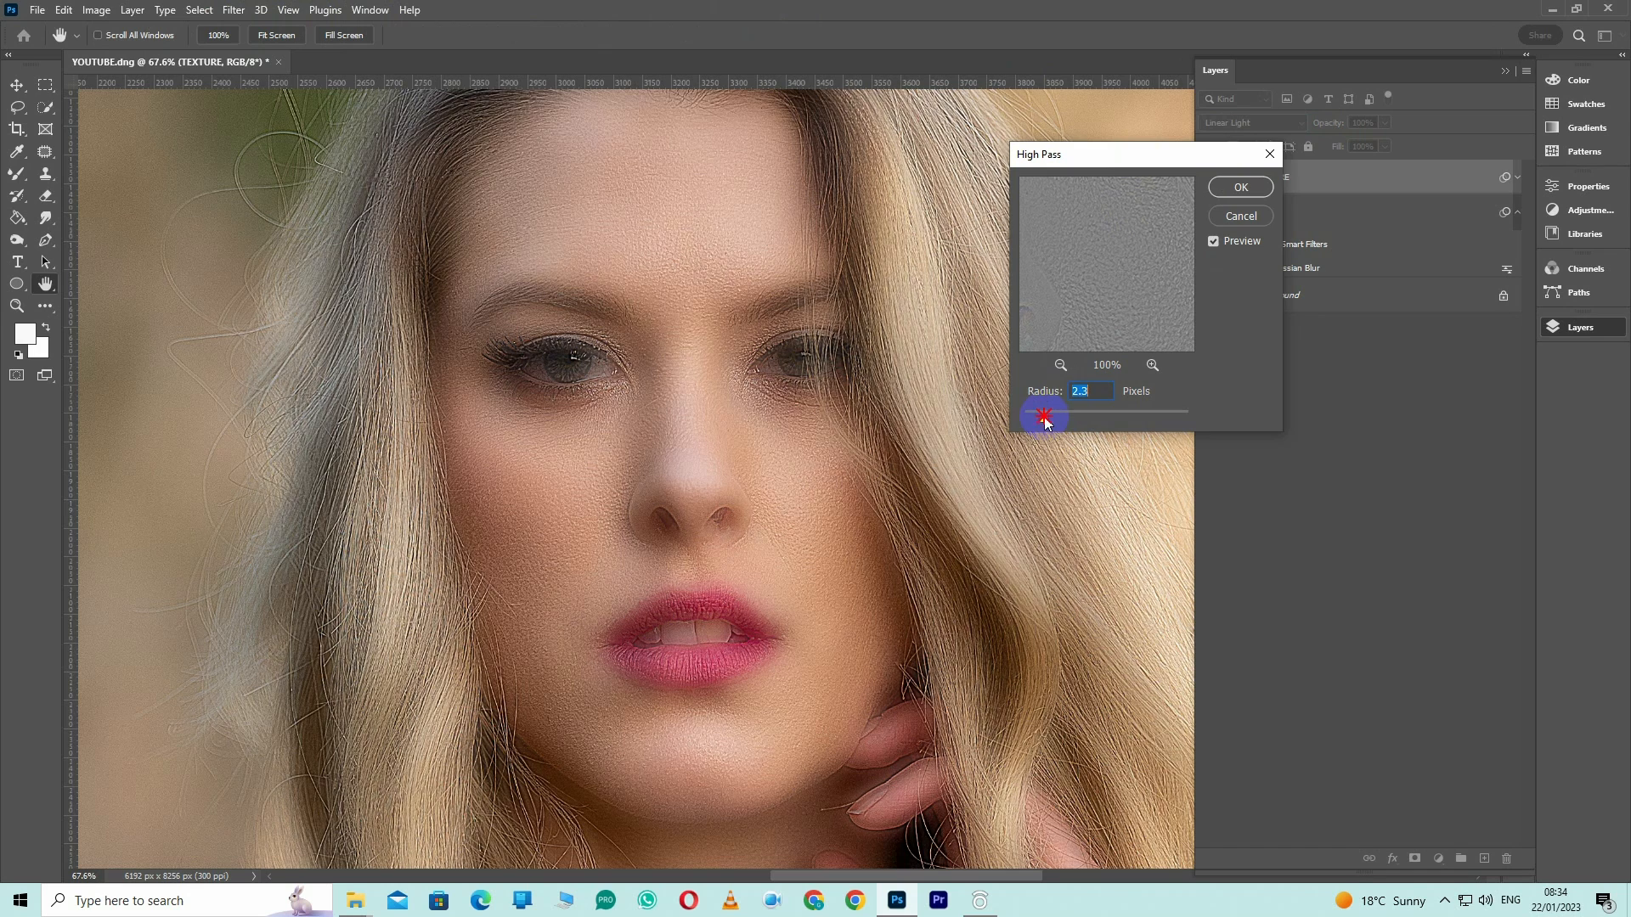
left_click_drag(1051, 419, 1061, 421)
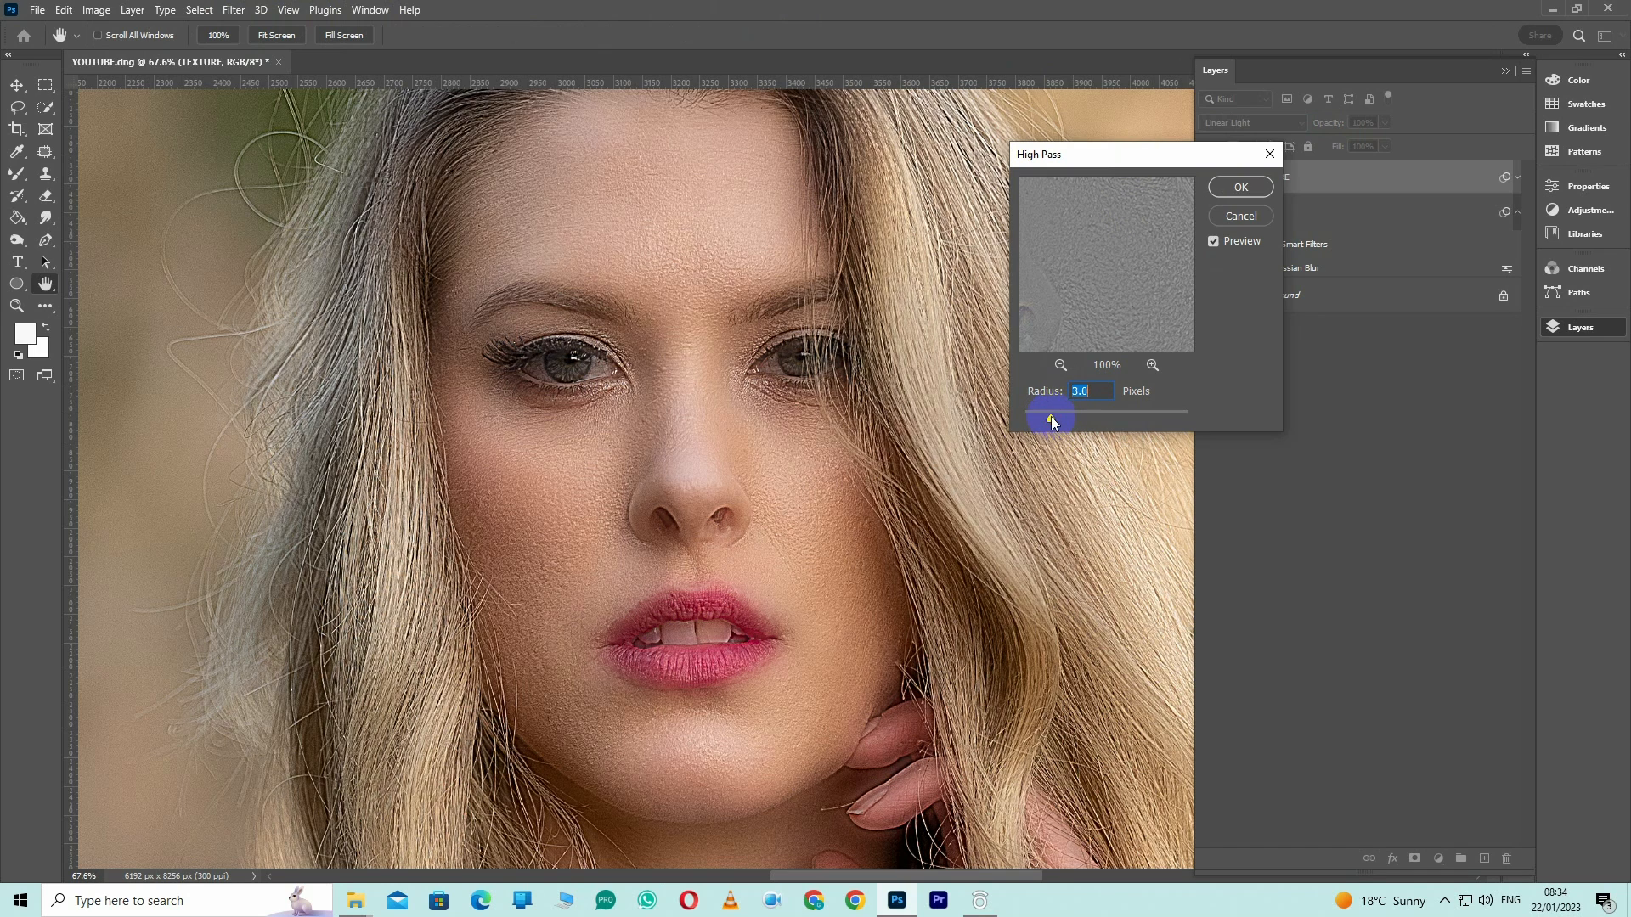
left_click(1241, 188)
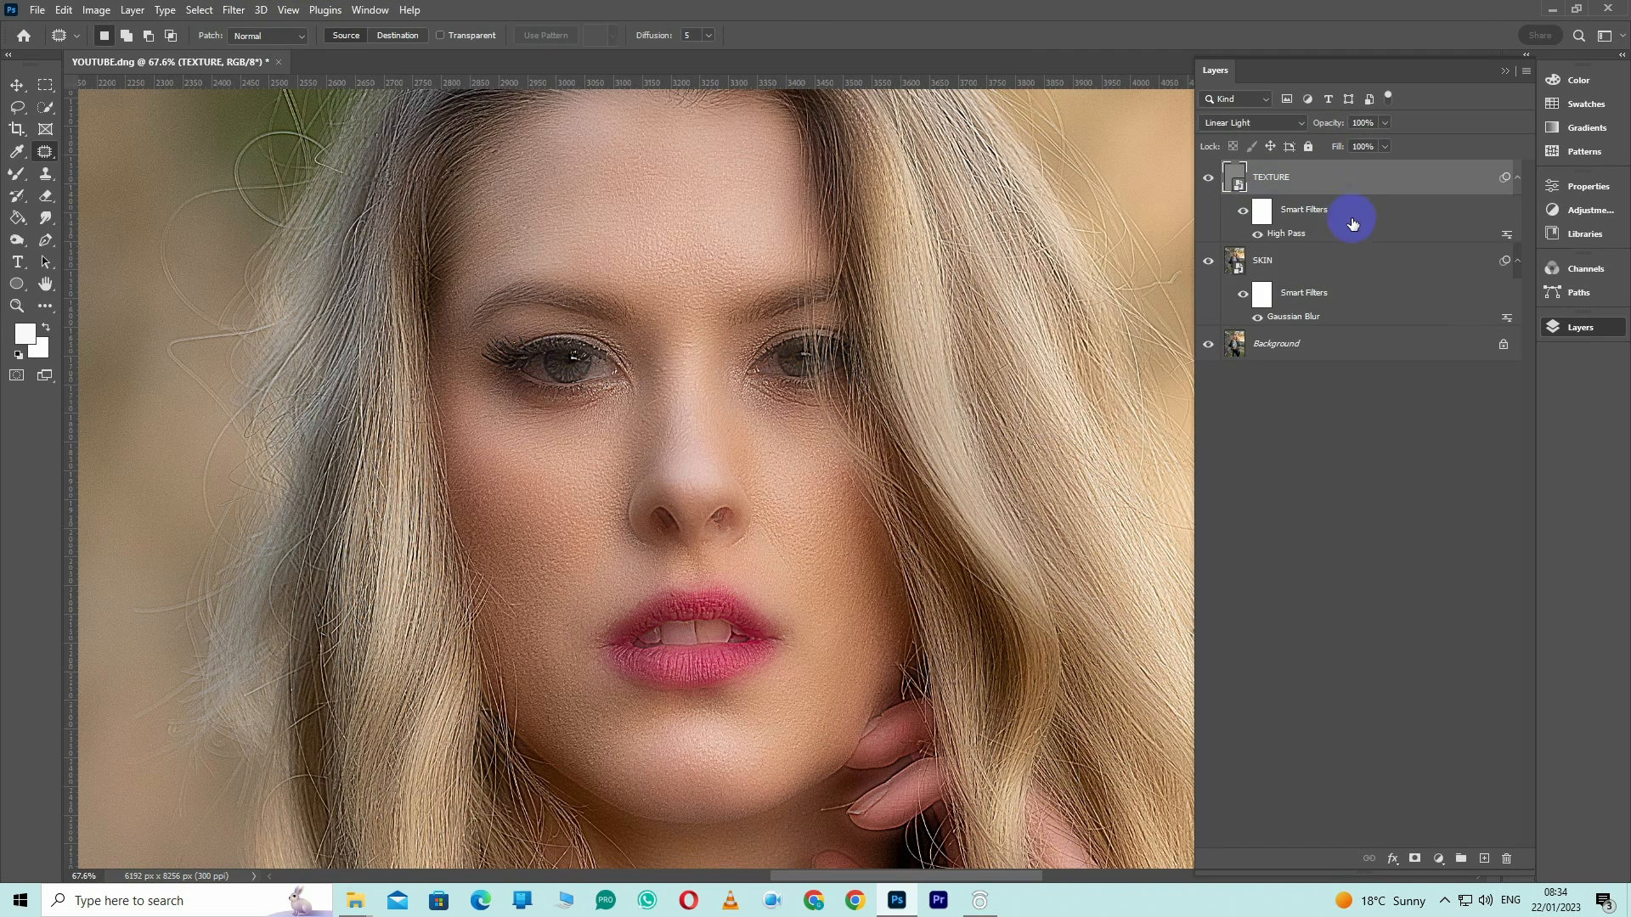
Group the TEXTURE and SKIN layers, name the group RETOUCH and give it a black layer mask
left_click(1372, 267, "shift")
key("ctrl+g")
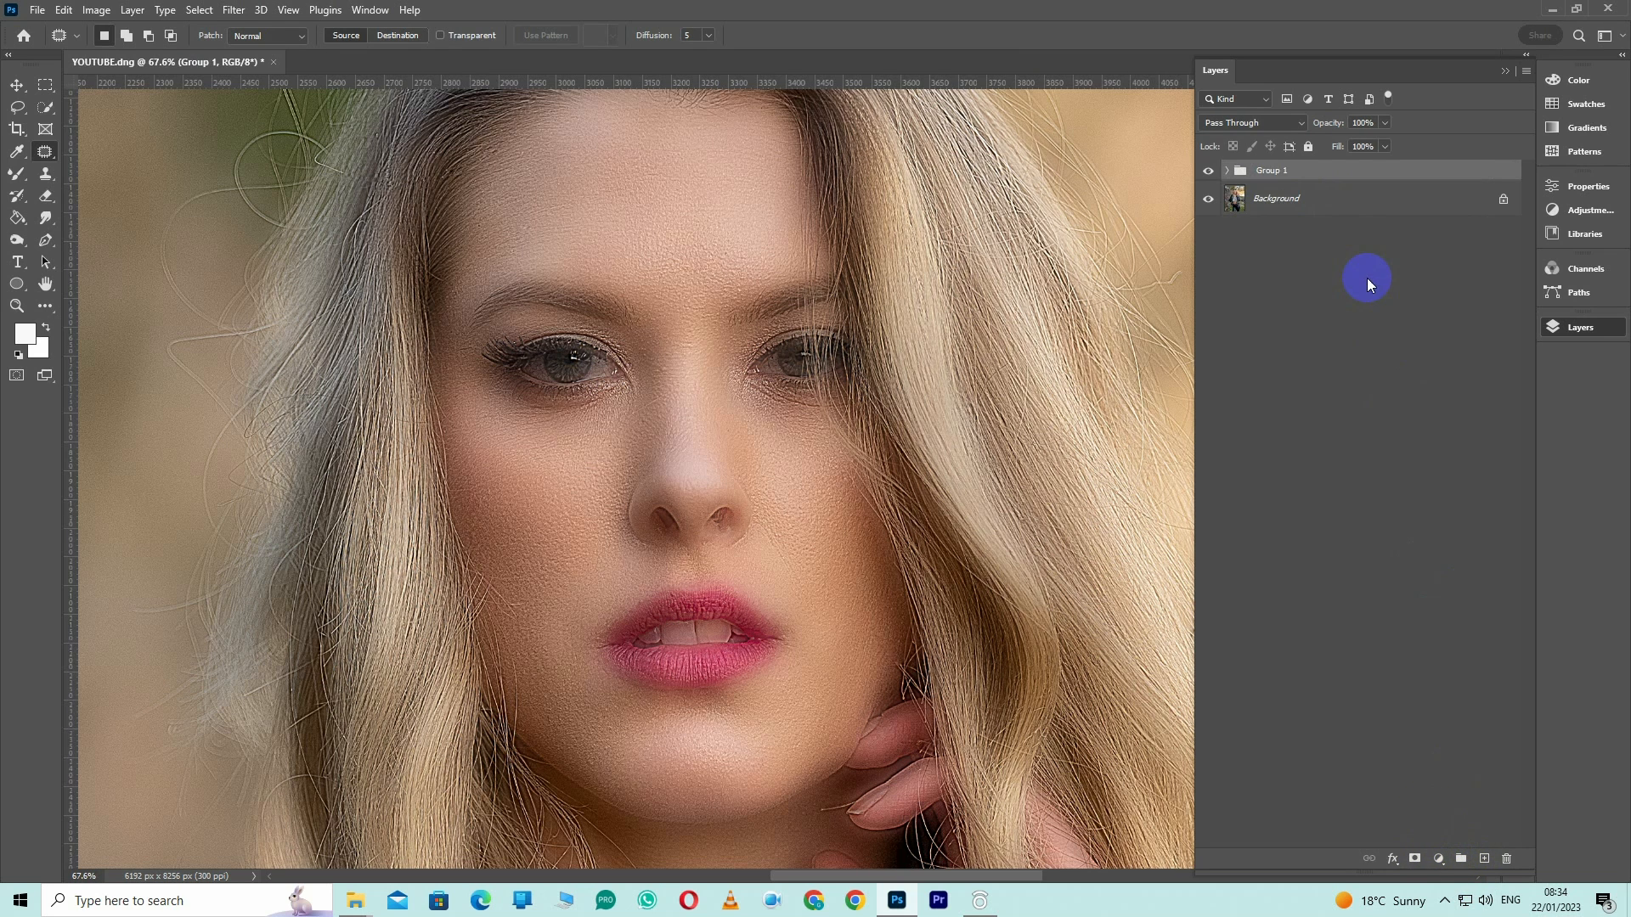
left_click(1272, 171)
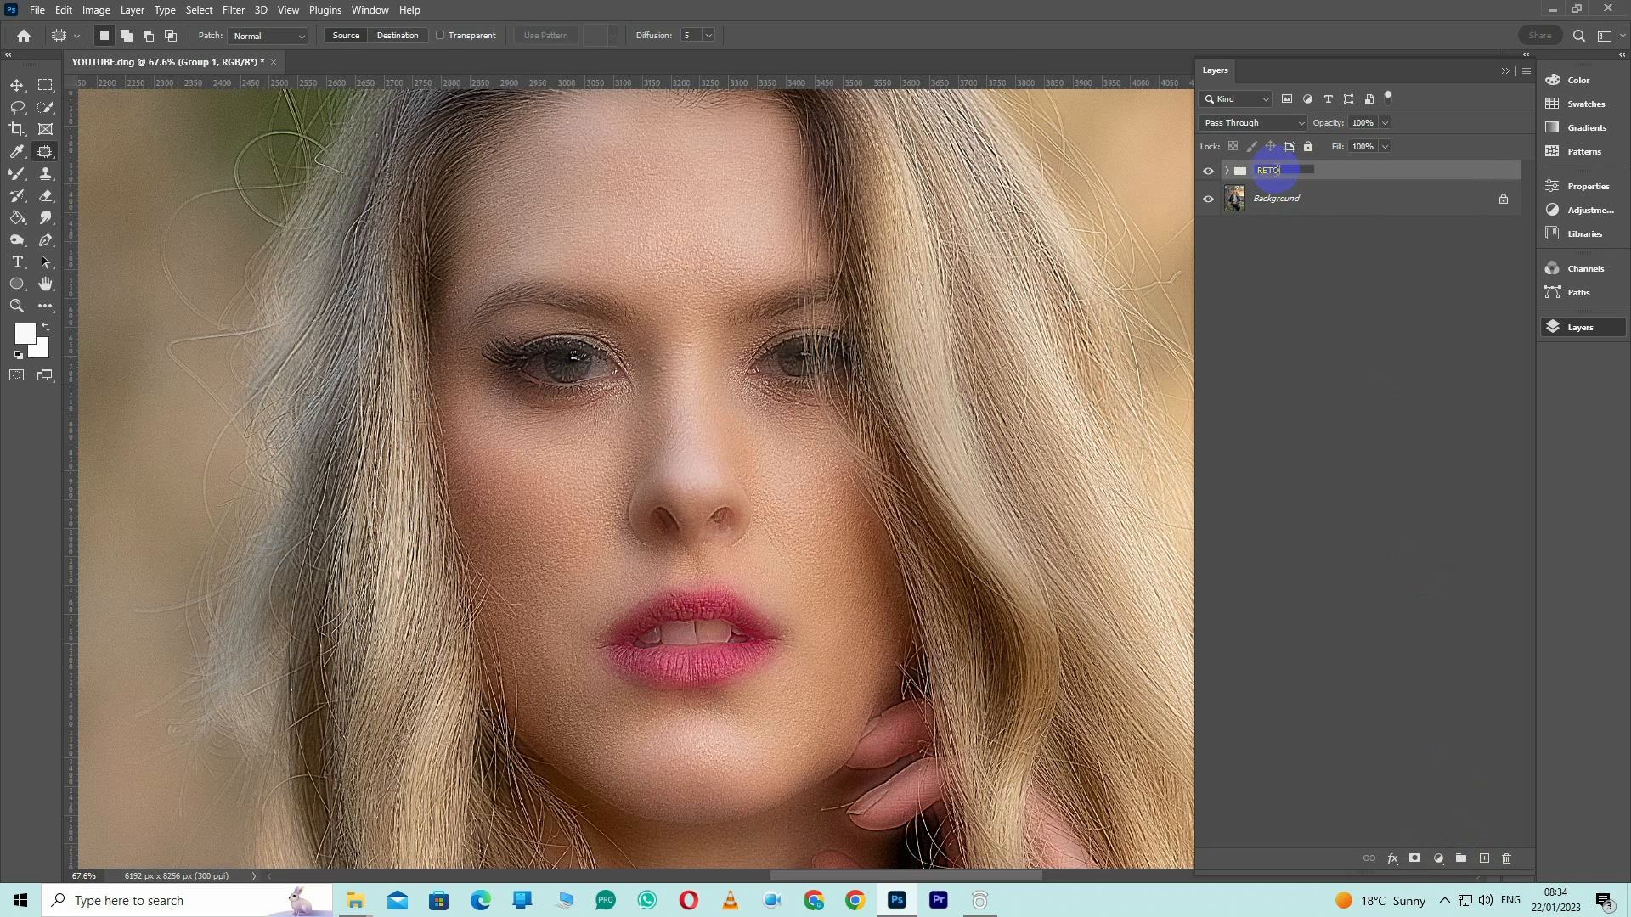
type("RETOUCH")
key("Return")
left_click(1414, 859, "alt")
Choose the Brush tool and set a soft brush of 100 px with 0% hardness
right_click(18, 175)
left_click(71, 174)
right_click(656, 351)
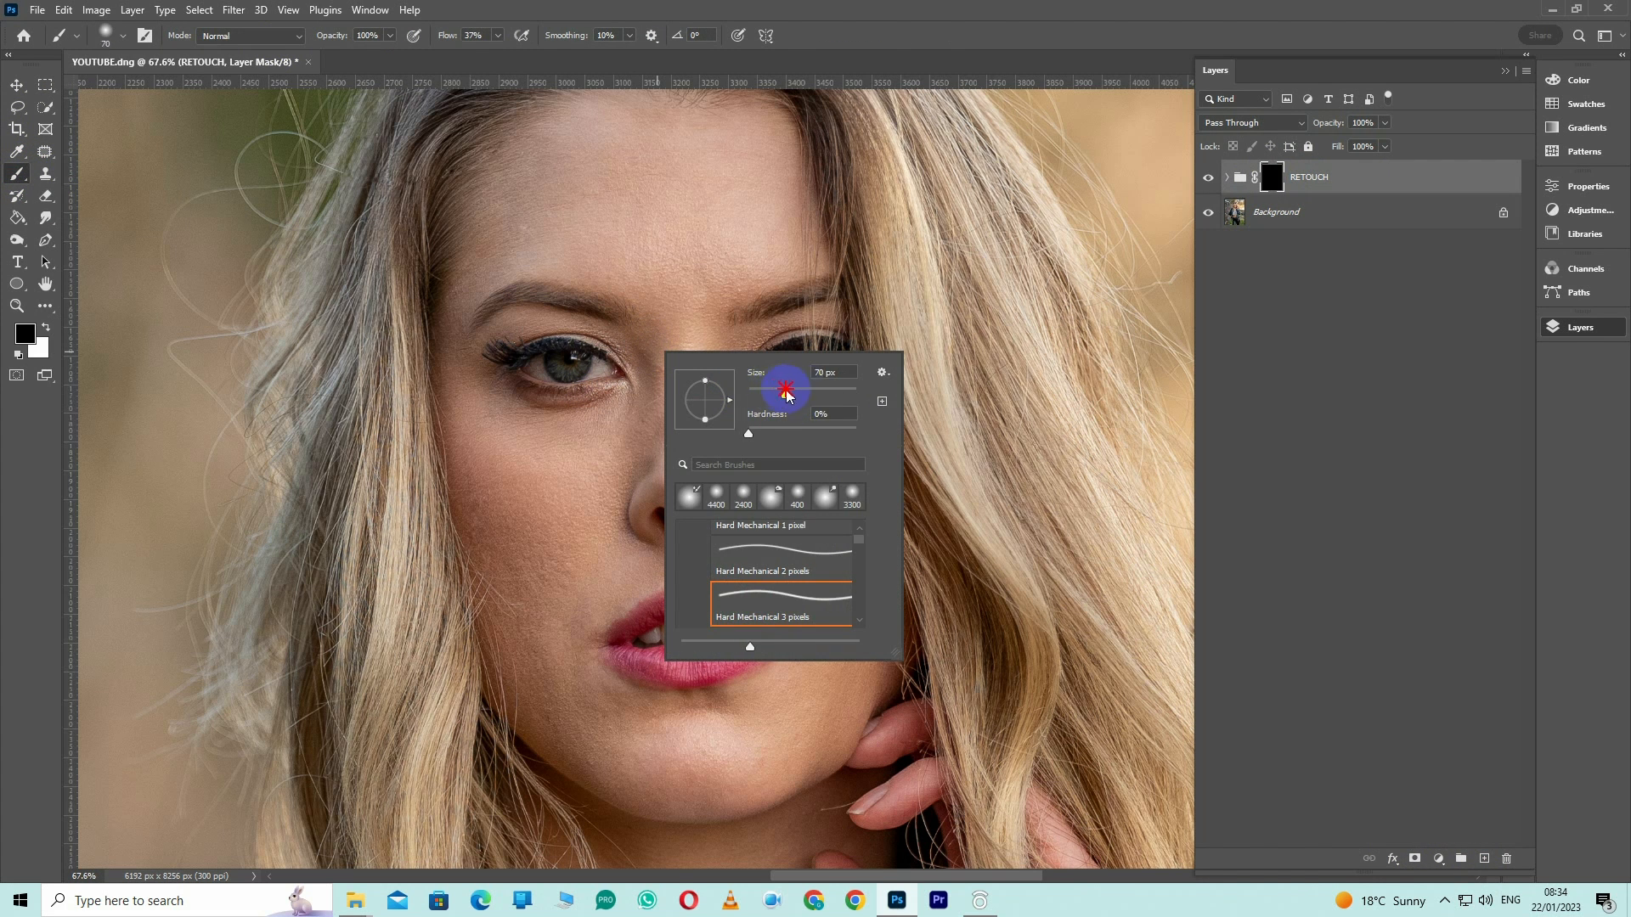
left_click_drag(786, 392, 800, 391)
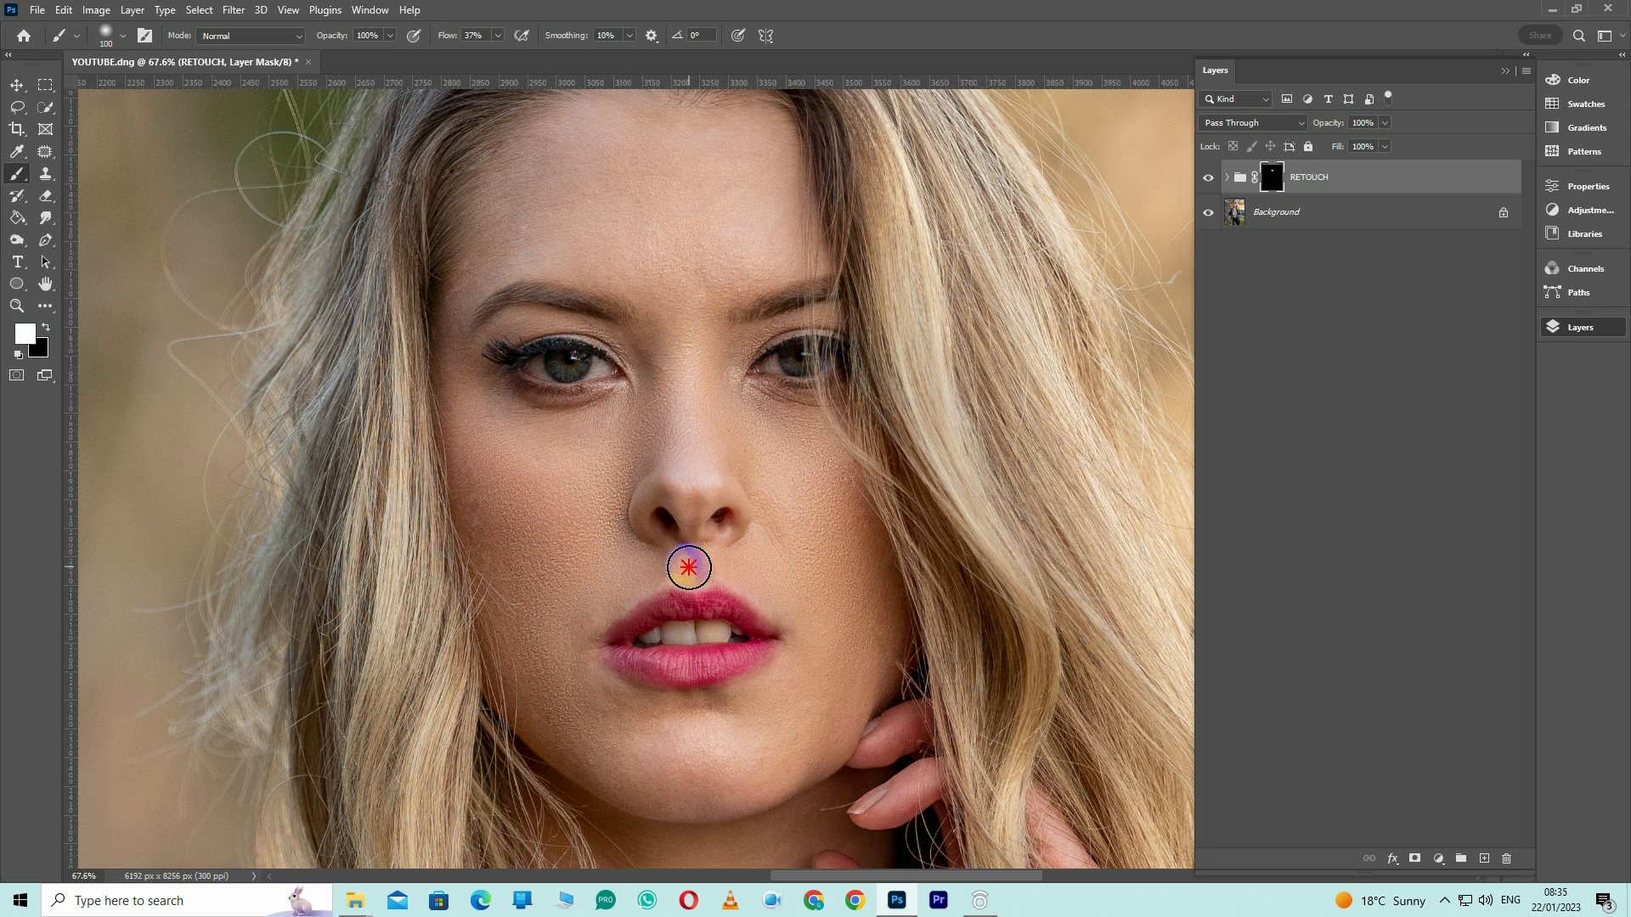
Set the brush flow to 100% and paint the RETOUCH mask white over the facial skin with a 150 px brush, touching up around the nose in black
left_click(497, 36)
left_click_drag(498, 56, 582, 68)
key("bracketright")
key("bracketright")
mouse_move(535, 225)
left_mouse_down()
mouse_move(750, 182)
mouse_move(562, 170)
left_mouse_up()
left_click_drag(579, 454, 511, 566)
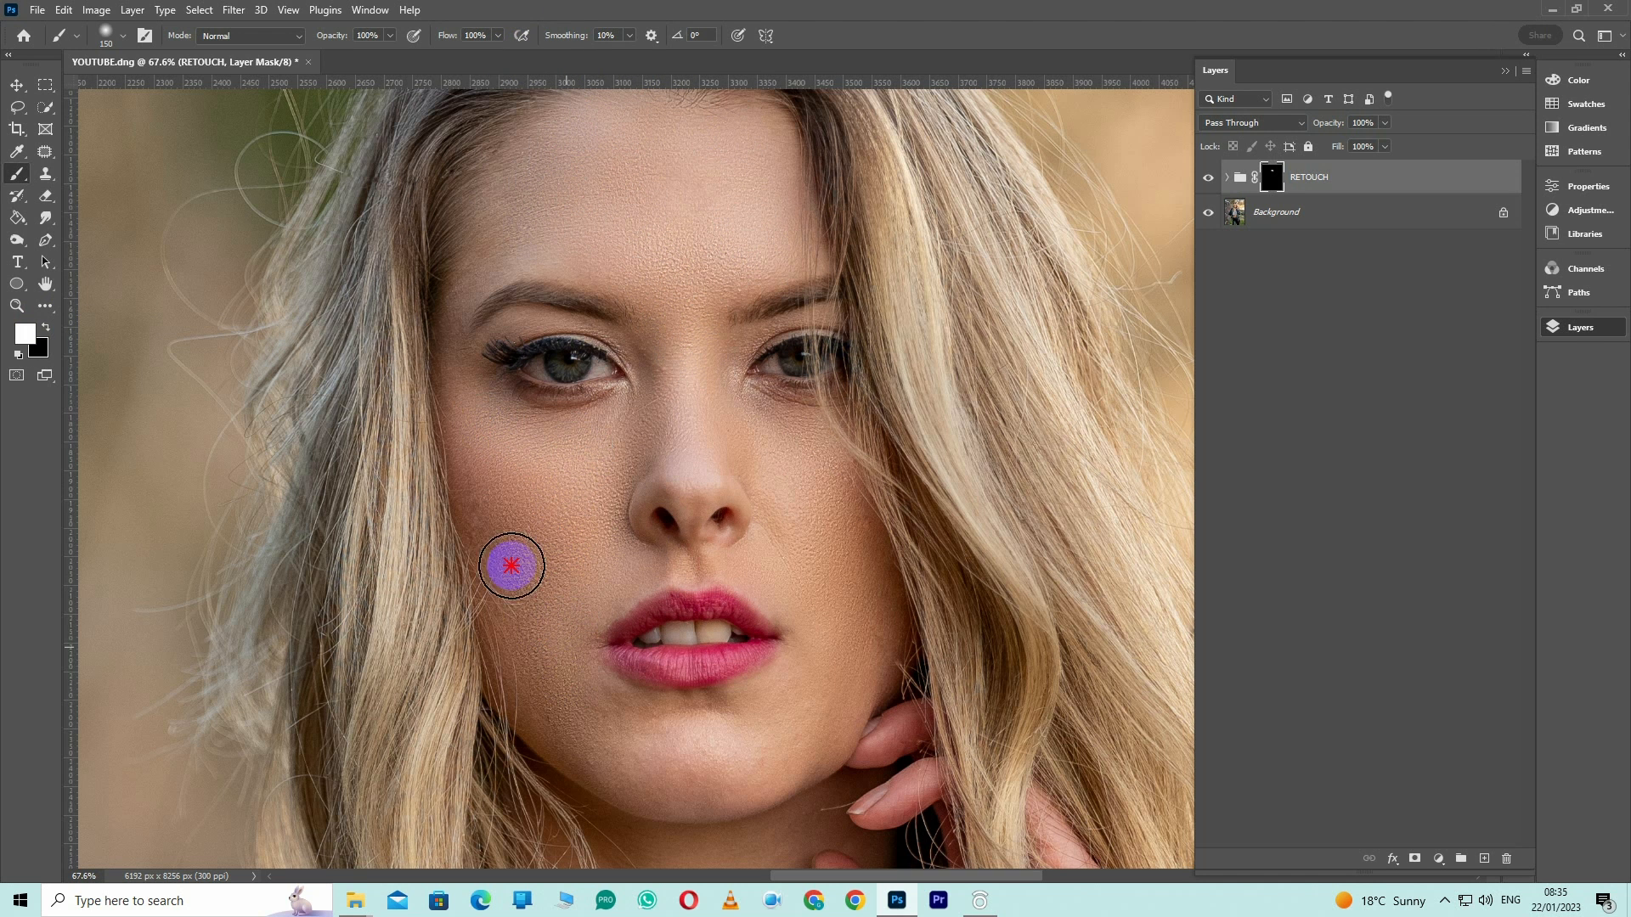
mouse_move(752, 453)
left_mouse_down()
mouse_move(807, 580)
mouse_move(701, 739)
mouse_move(582, 713)
mouse_move(560, 667)
left_mouse_up()
left_click_drag(746, 753, 700, 582)
key("x")
mouse_move(716, 463)
left_mouse_down()
mouse_move(586, 462)
mouse_move(569, 478)
mouse_move(657, 432)
left_mouse_up()
key("x")
mouse_move(649, 636)
left_mouse_down()
mouse_move(583, 495)
mouse_move(546, 648)
left_mouse_up()
Paint the RETOUCH mask white over the bare abdomen with a 250 px brush, then reduce the brush to 150 px
mouse_move(659, 836)
left_mouse_down()
mouse_move(586, 372)
mouse_move(594, 195)
left_mouse_up()
left_click_drag(518, 837, 648, 390)
key("bracketright")
key("bracketright")
key("bracketright")
mouse_move(503, 383)
left_mouse_down()
mouse_move(907, 436)
mouse_move(936, 575)
mouse_move(535, 747)
mouse_move(455, 510)
mouse_move(627, 543)
mouse_move(419, 422)
mouse_move(751, 651)
left_mouse_up()
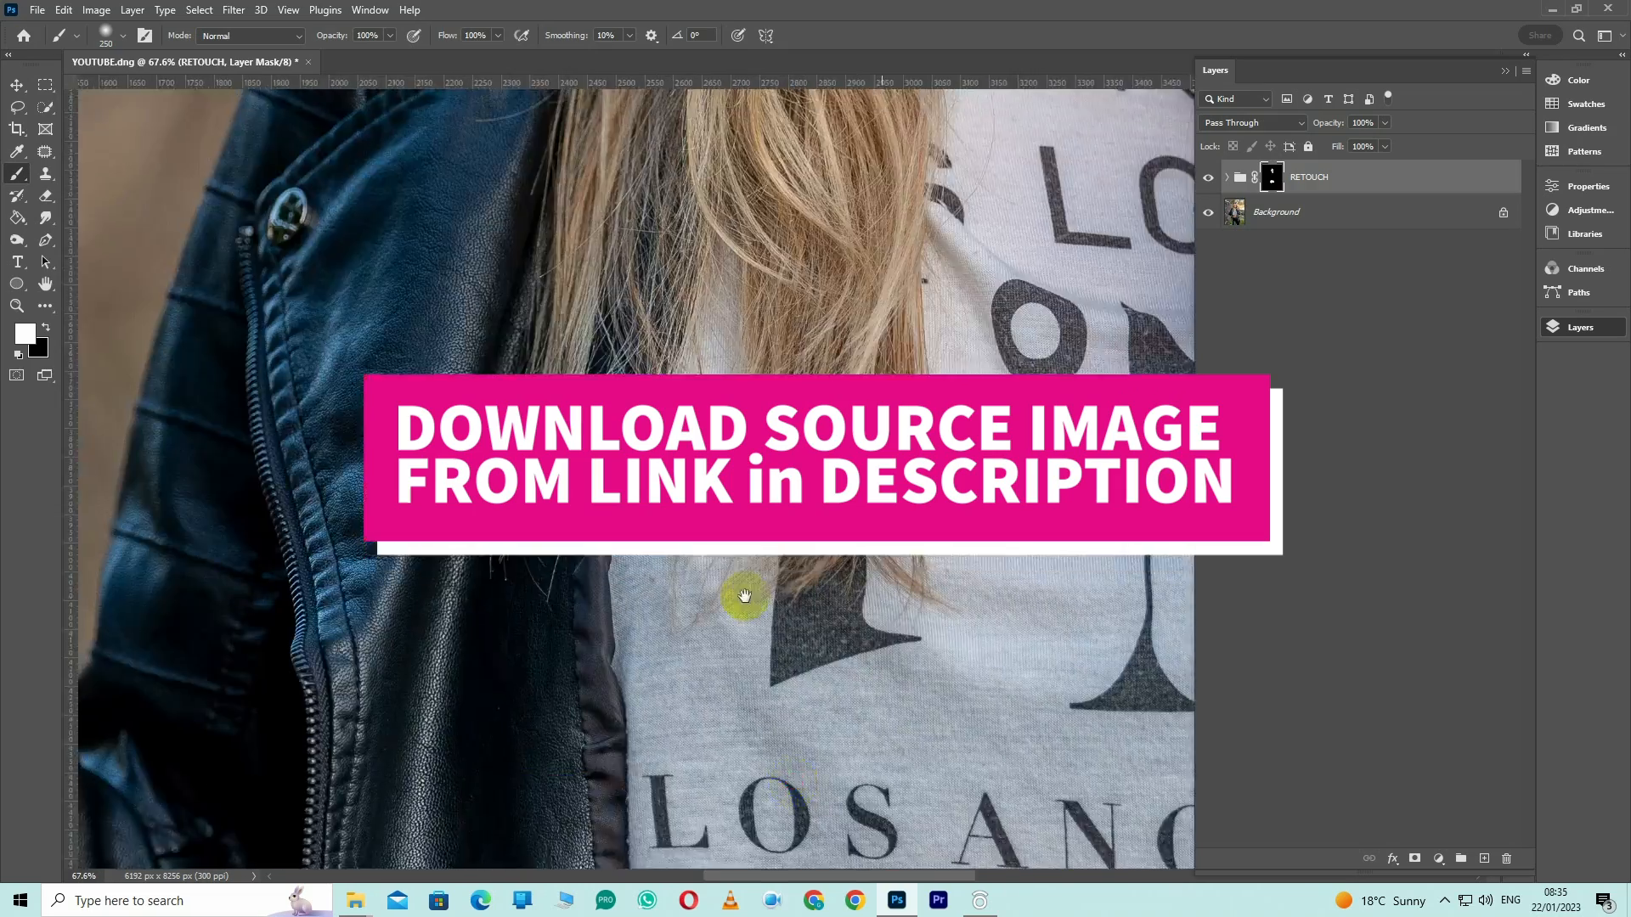
left_click_drag(735, 399, 664, 815)
left_click_drag(665, 433, 470, 823)
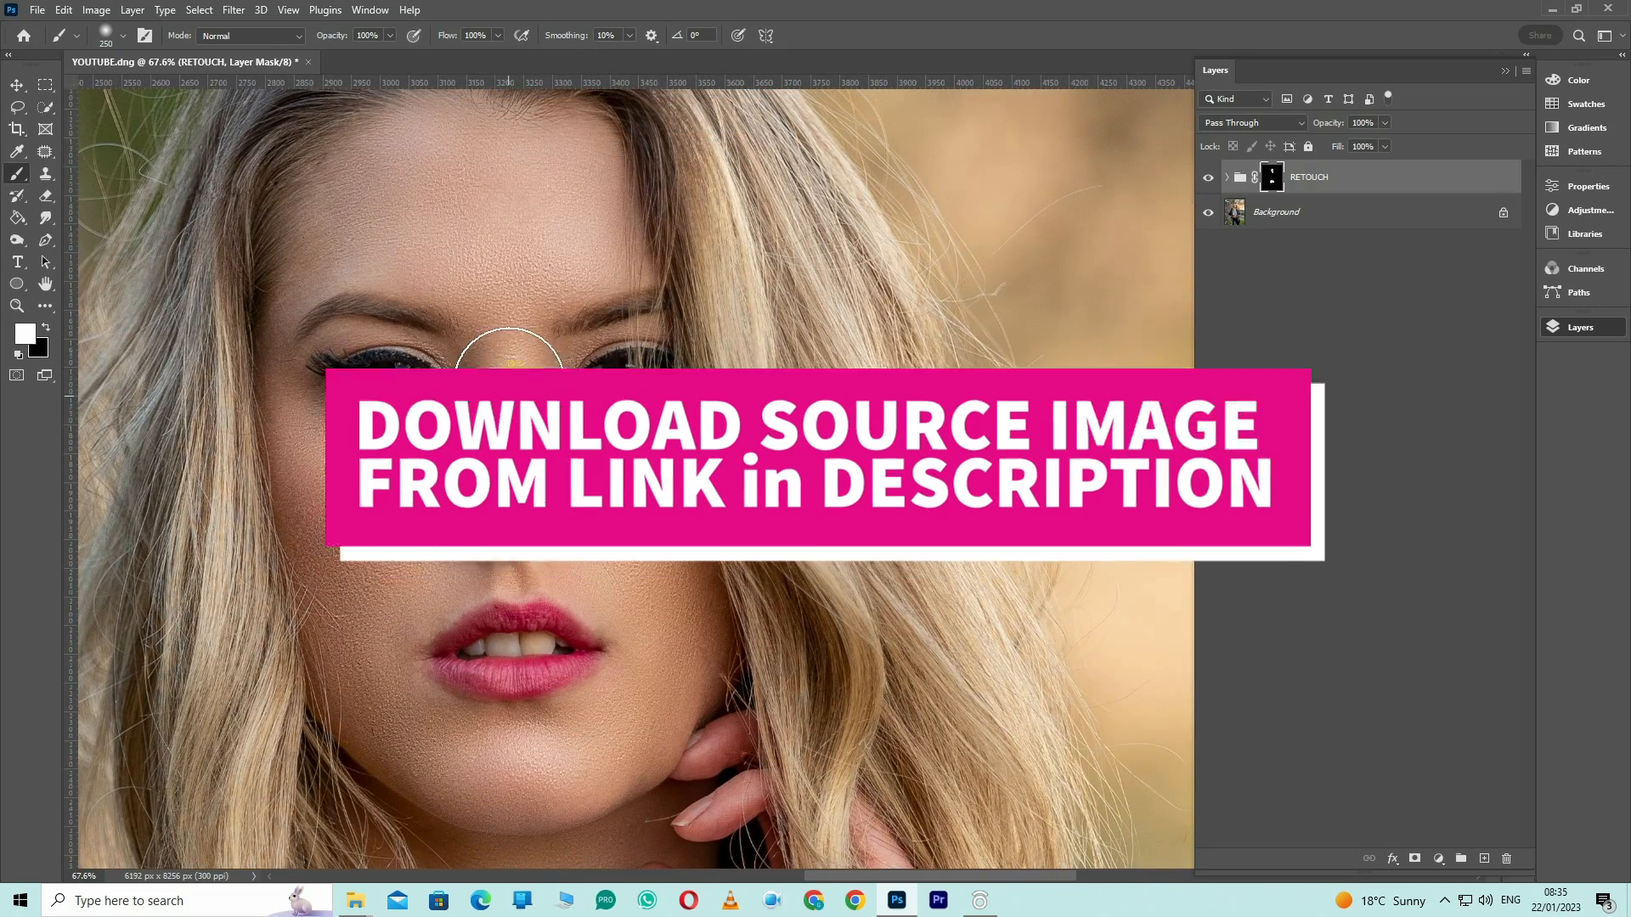
key("bracketleft")
key("bracketleft")
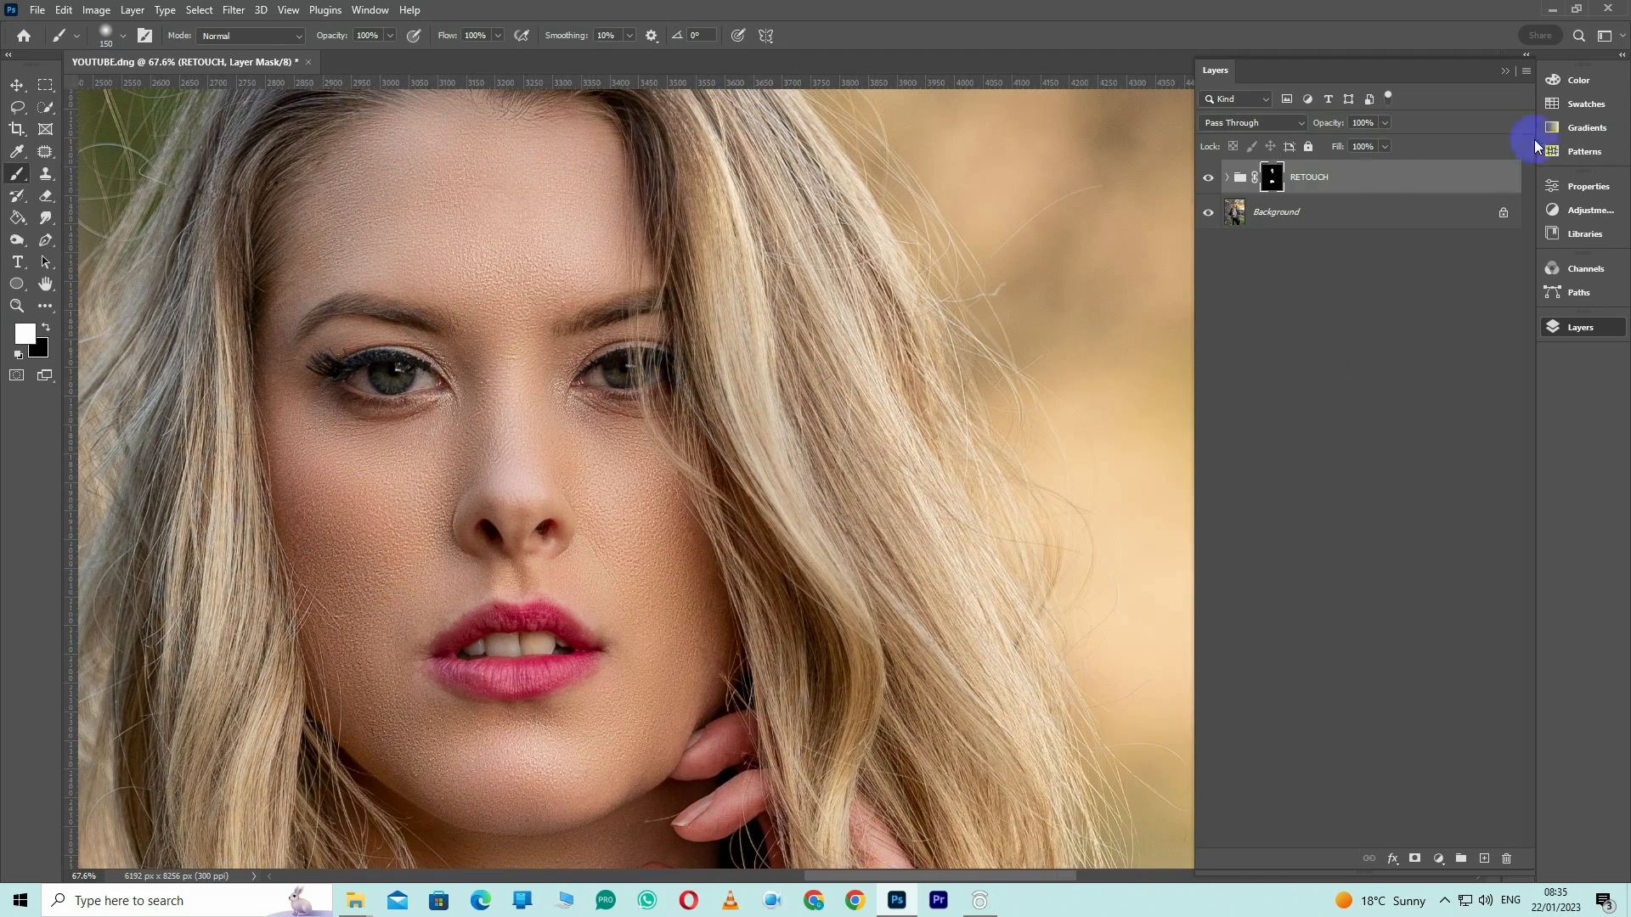
Expand the RETOUCH group and set the TEXTURE layer's High Pass radius to 2.0 pixels
left_click(1227, 176)
double_click(1322, 273)
left_click_drag(1048, 419, 1042, 419)
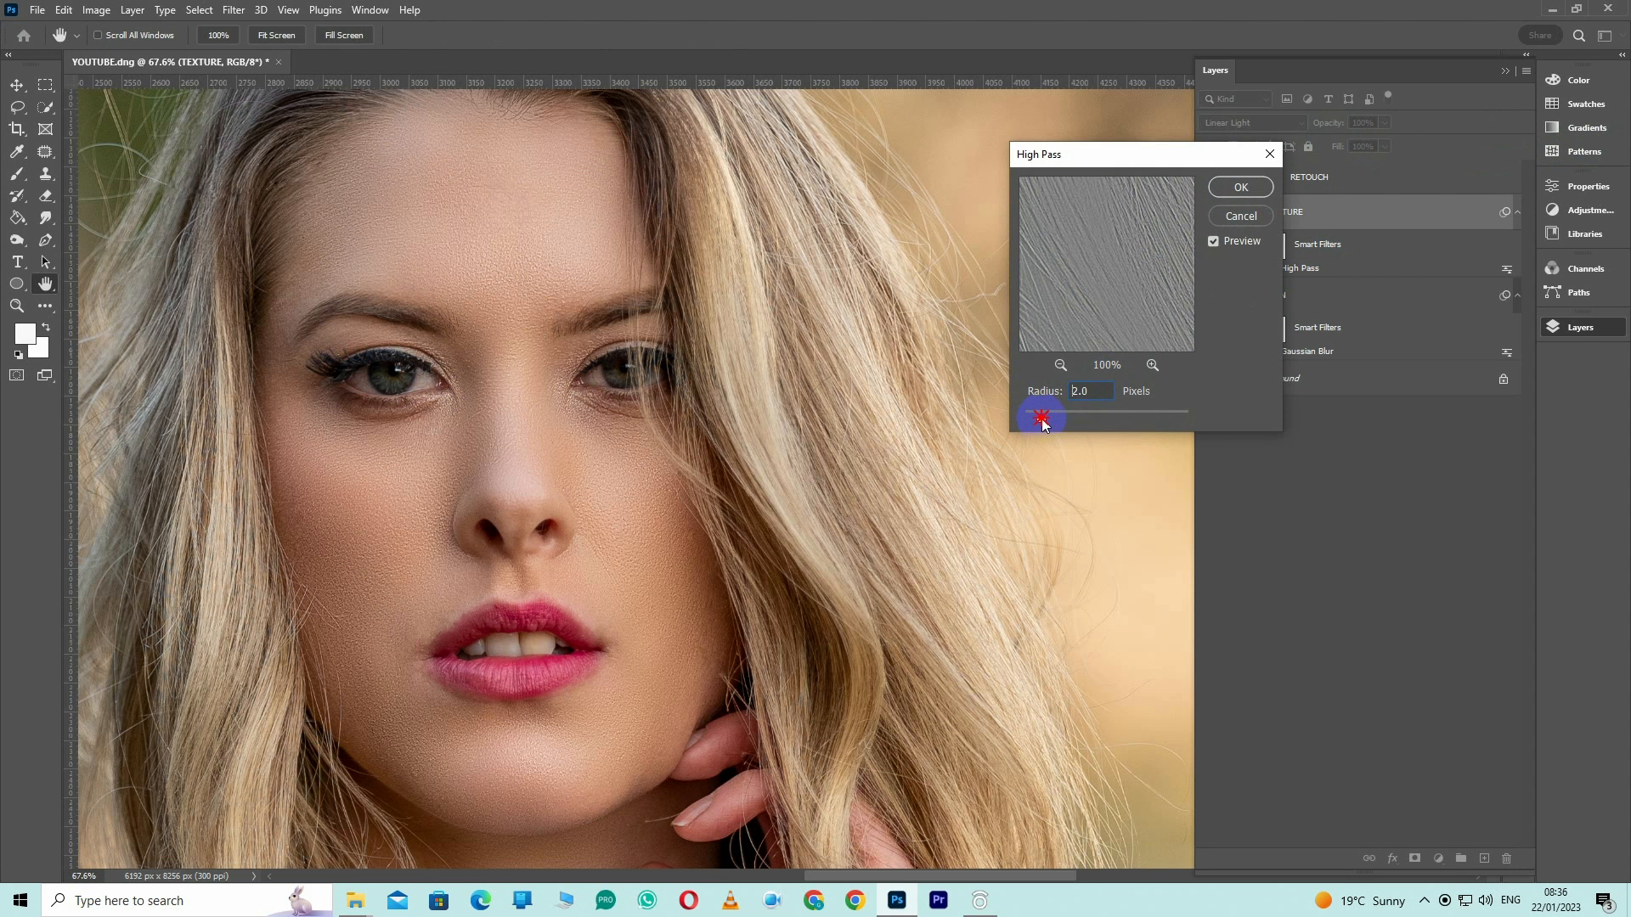
left_click(1239, 188)
key("ctrl+minus")
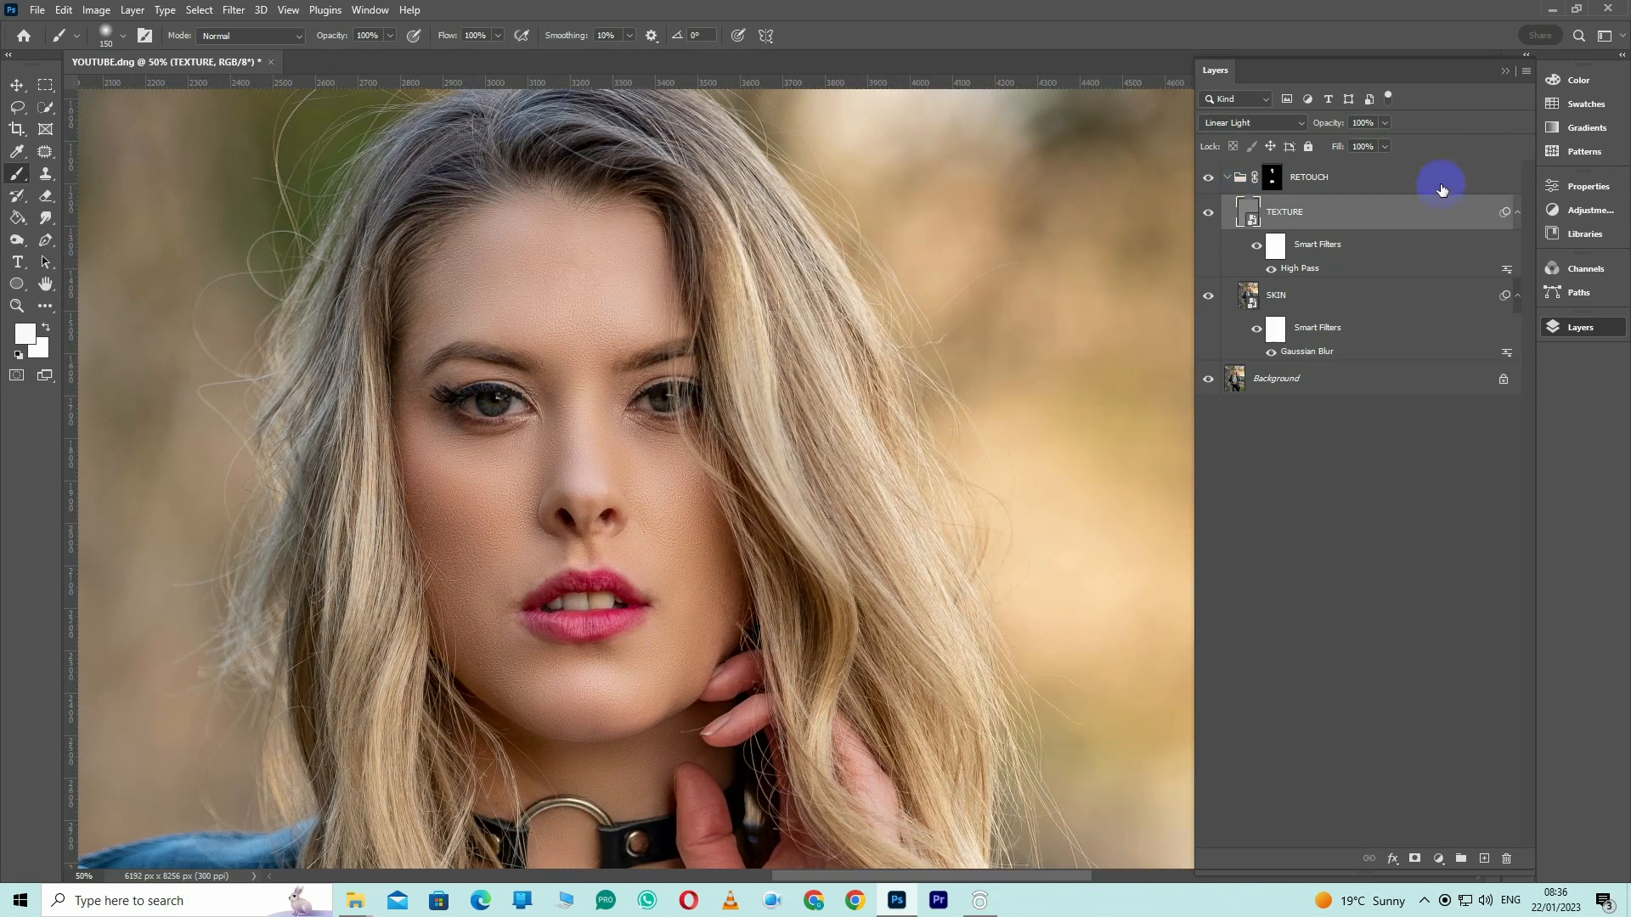
Add a Curves adjustment layer above the RETOUCH group and raise the middle of its RGB curve to brighten the image
left_click(1442, 180)
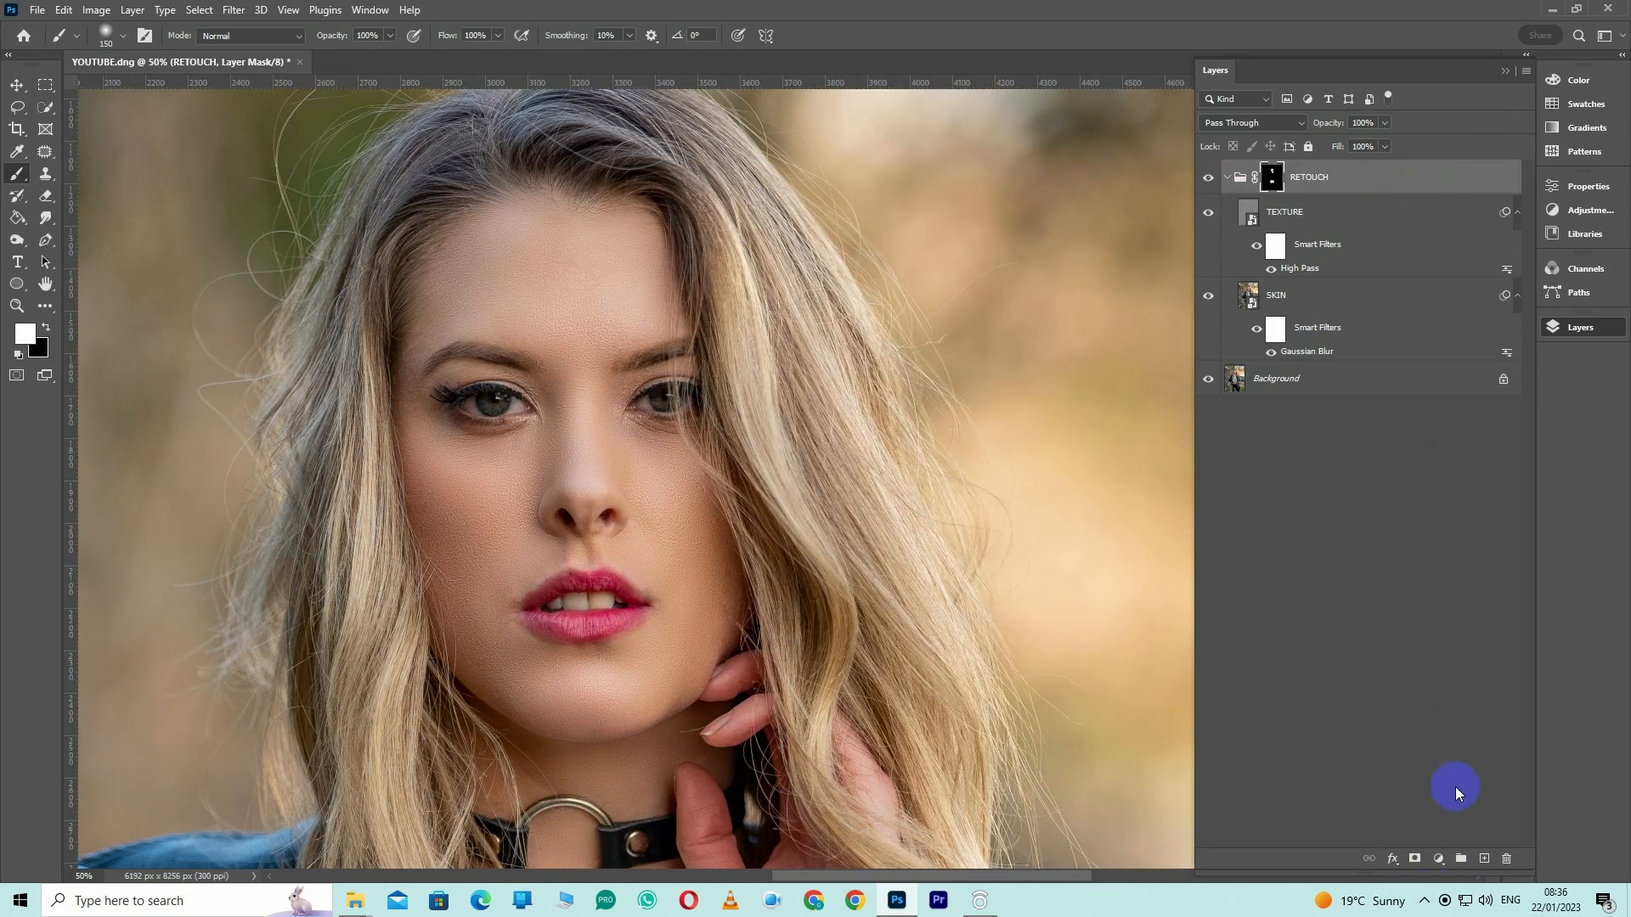
left_click(1442, 865)
left_click(1487, 627)
left_click(1576, 335)
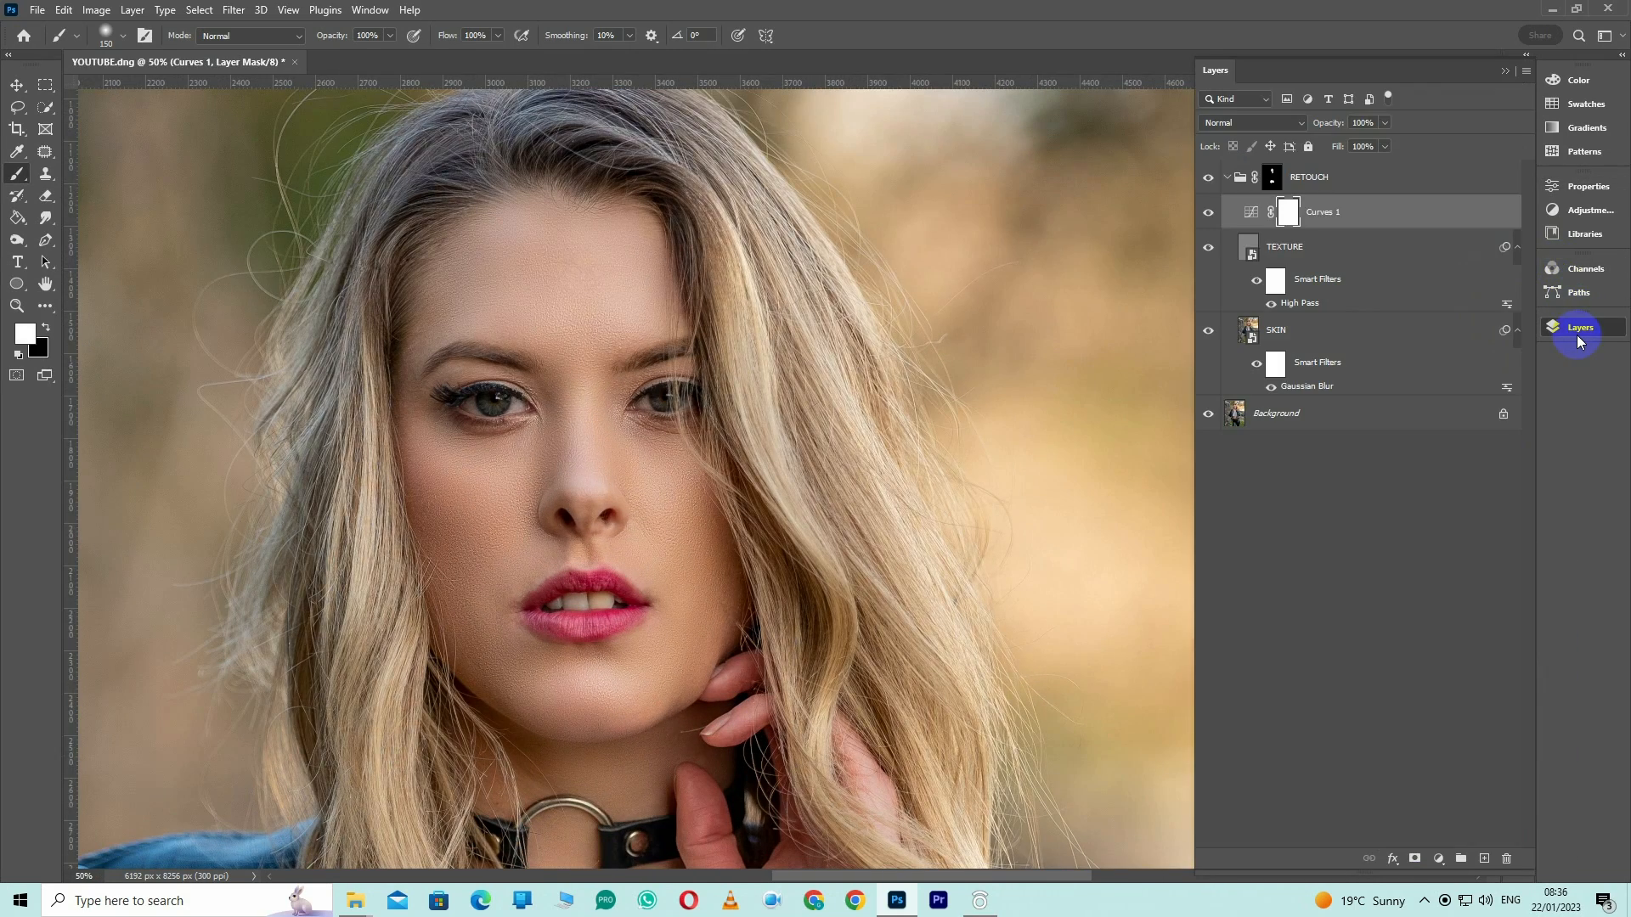
double_click(1237, 177)
left_click_drag(1416, 365, 1420, 347)
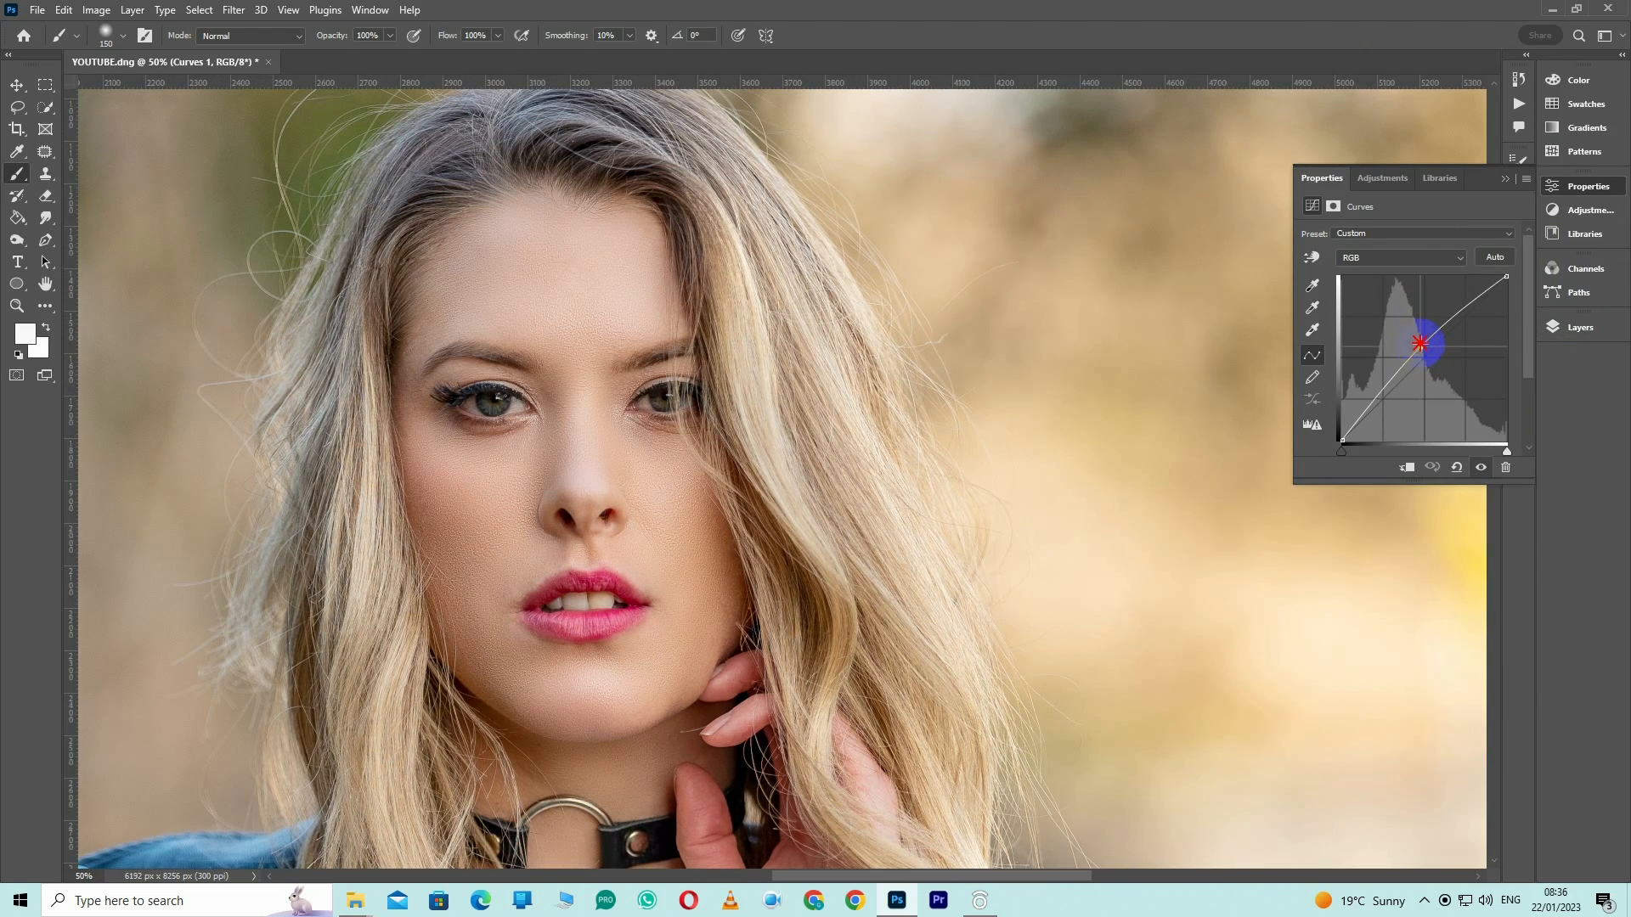
Duplicate the Curves layer, pull the middle of the copy's RGB curve down to darken the image and compare it with the copy hidden
left_click(1581, 326)
key("ctrl+j")
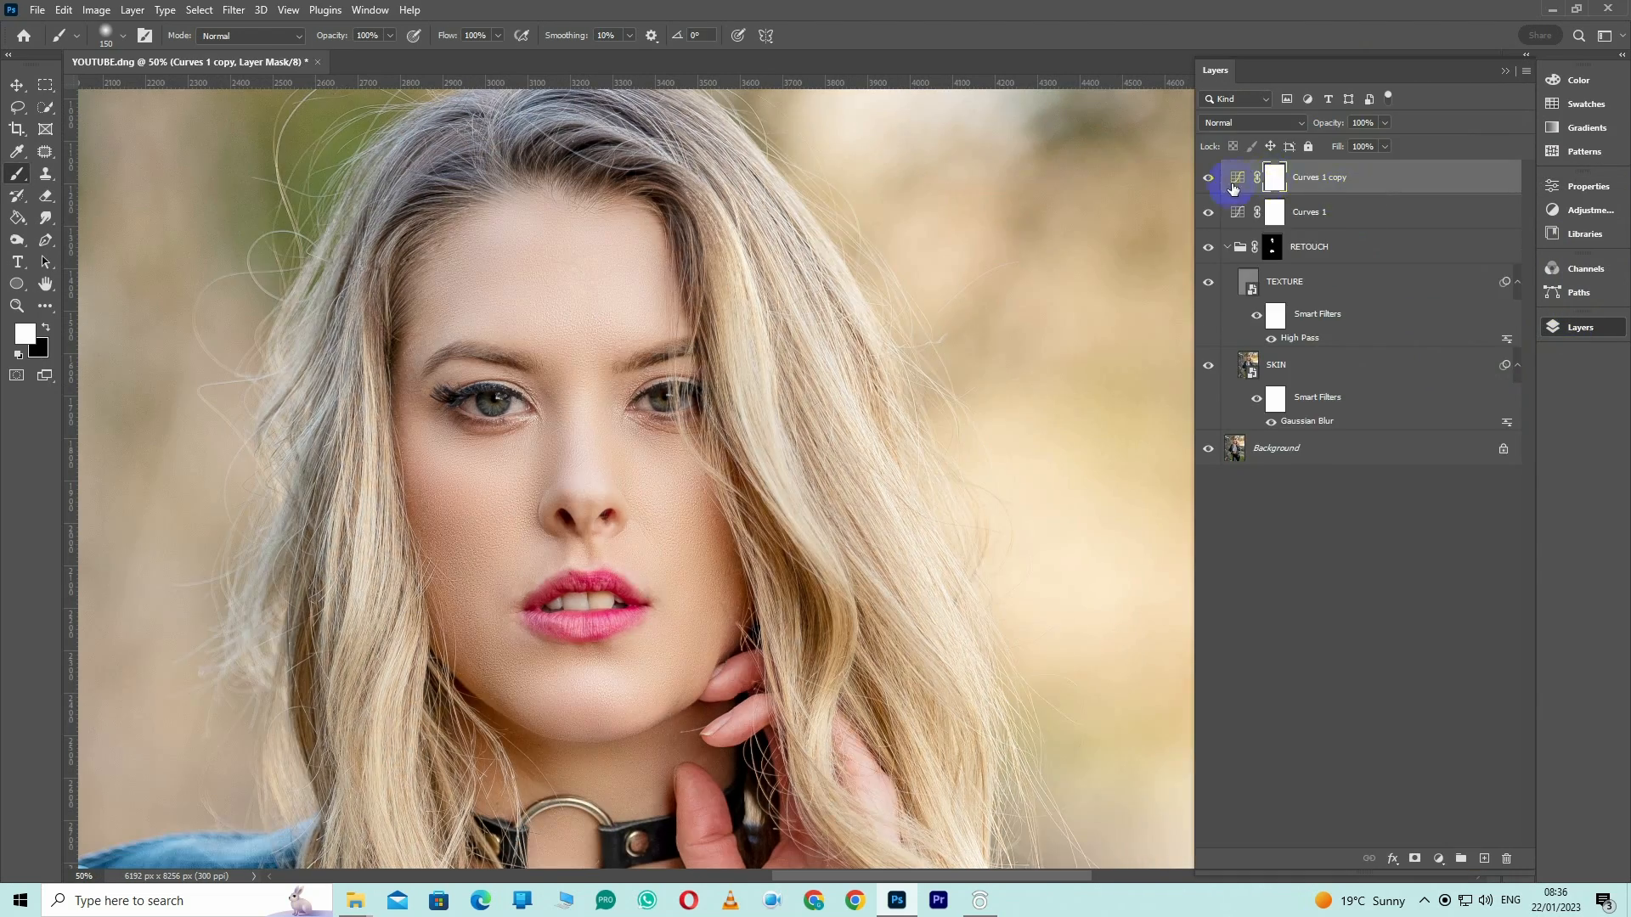
double_click(1234, 186)
left_click_drag(1424, 348, 1432, 363)
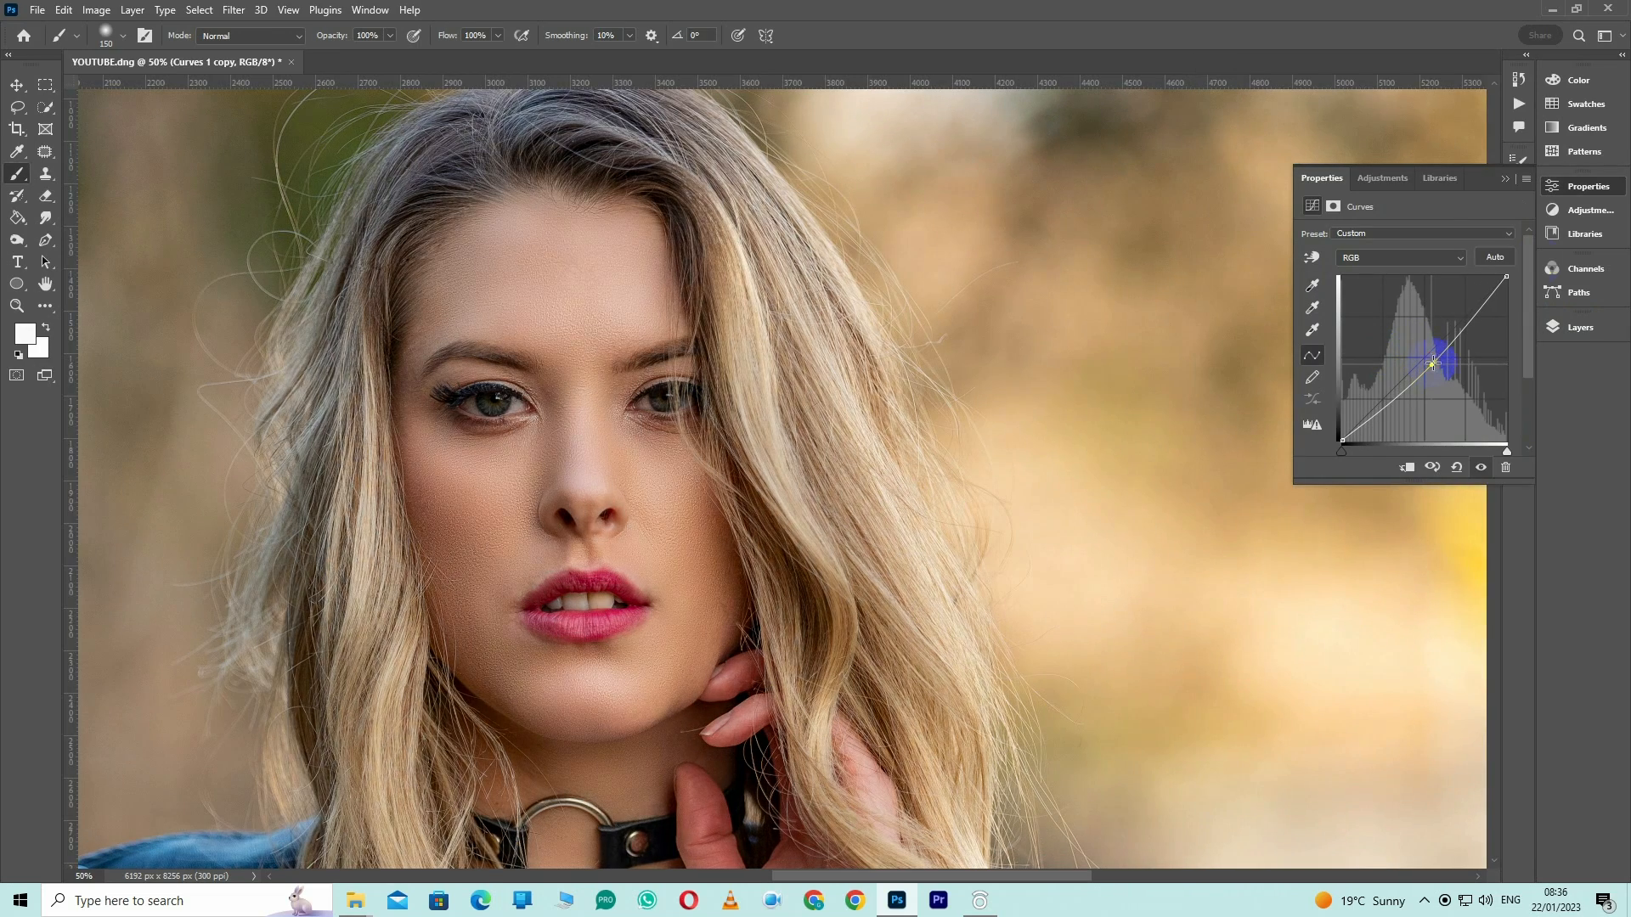
left_click(1577, 326)
left_click(1208, 176)
left_click(1207, 176)
Rename the upper Curves layer SHADOWS and the lower one HIGHLIGHTS
double_click(1314, 180)
type("SHADOWS")
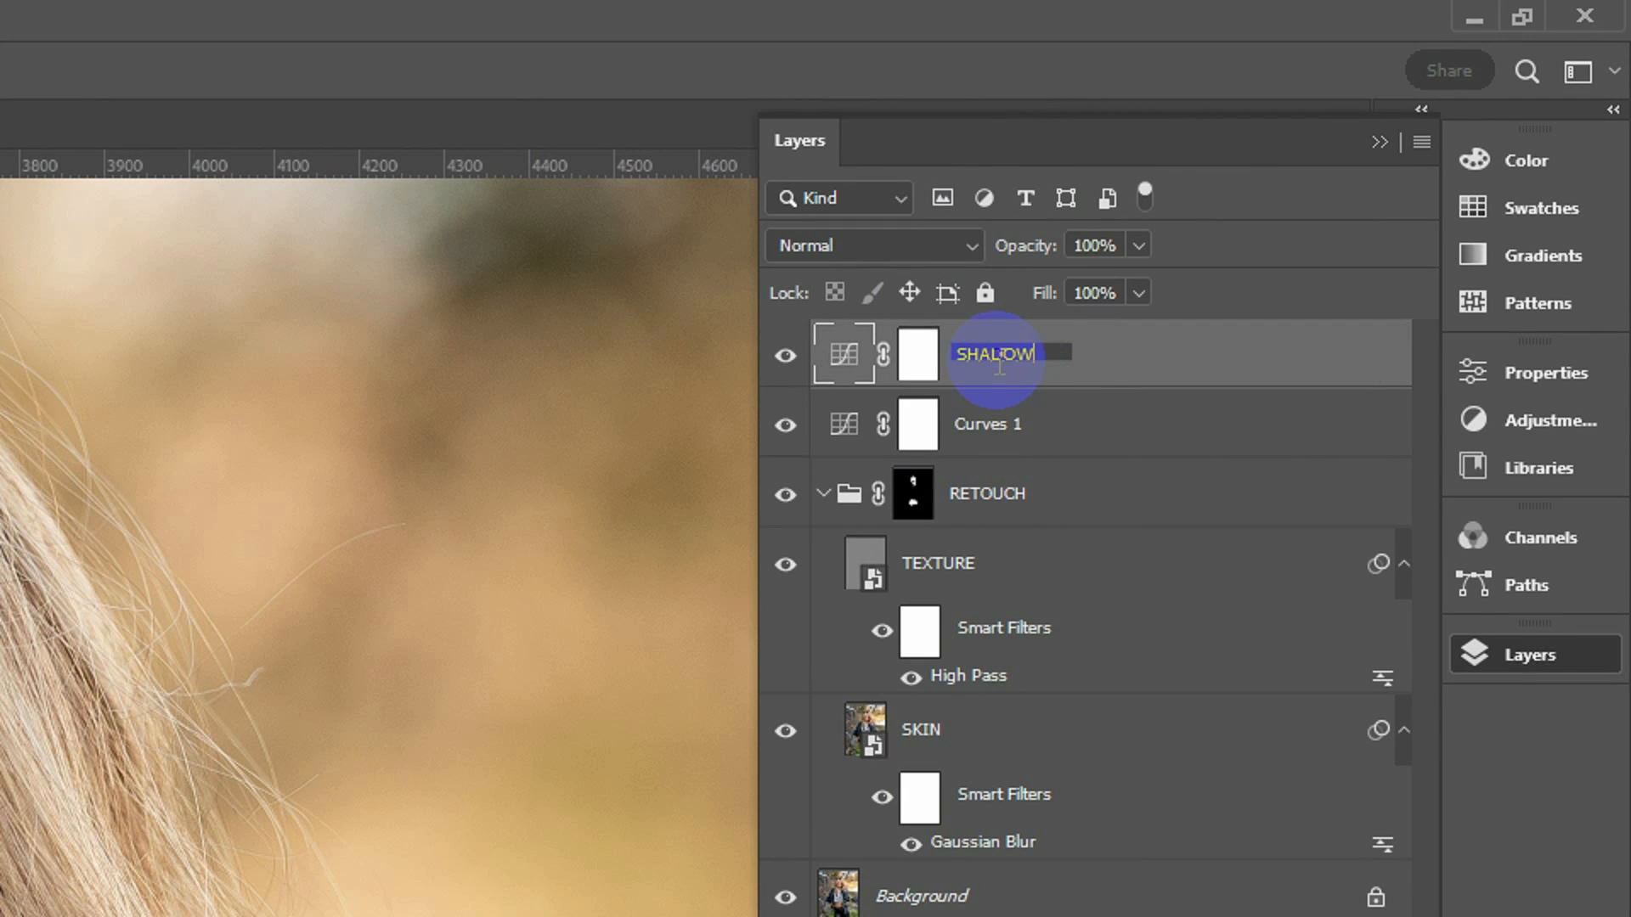
double_click(1061, 420)
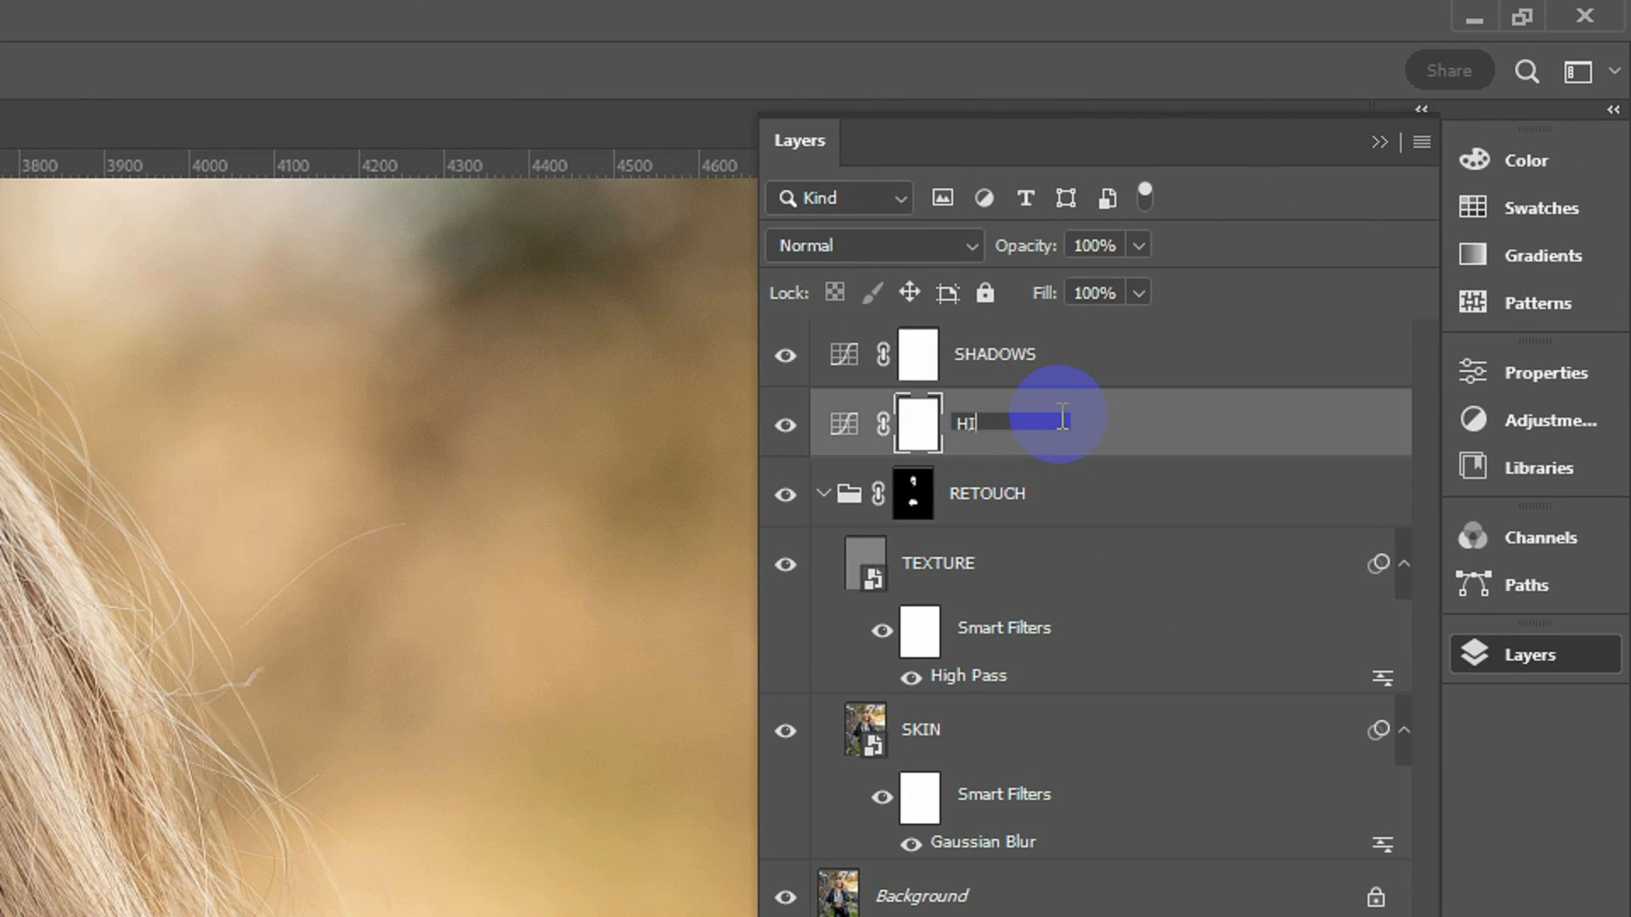
type("HIGHLIGHTS")
key("Return")
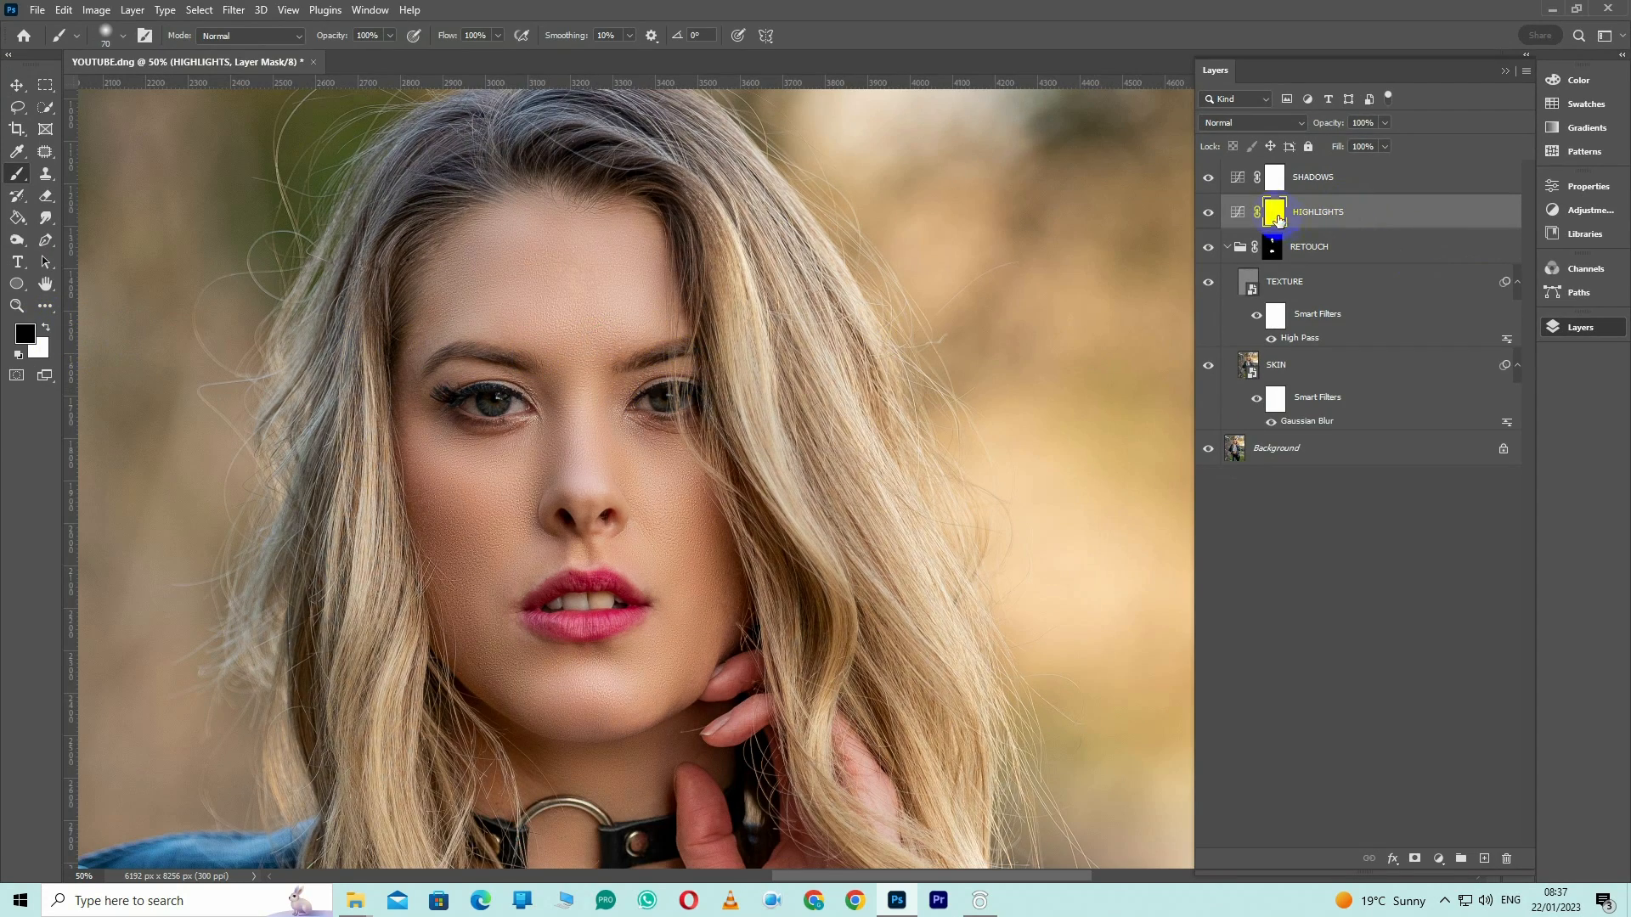
Invert the layer masks of HIGHLIGHTS and SHADOWS to black
key("ctrl+i")
left_click(1276, 176)
key("ctrl+i")
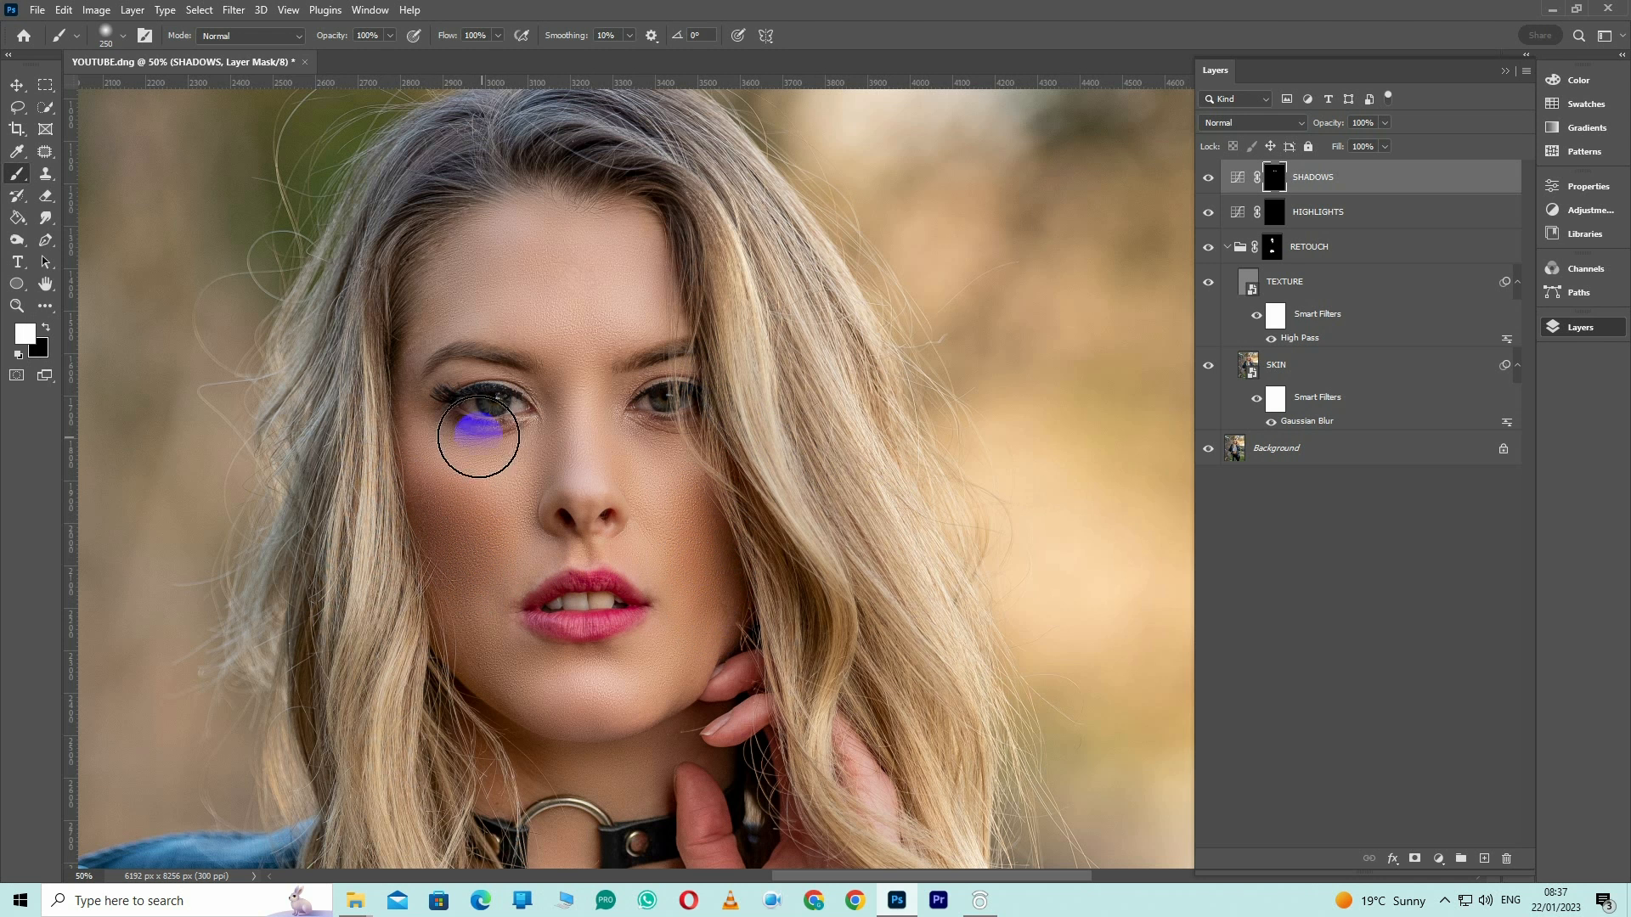
Paint the SHADOWS mask white along the sides of the nose and the edges of the face with a soft 150 px brush
left_click(390, 337)
key("bracketleft")
key("bracketleft")
left_click_drag(548, 391, 549, 481)
left_click_drag(618, 385, 613, 428)
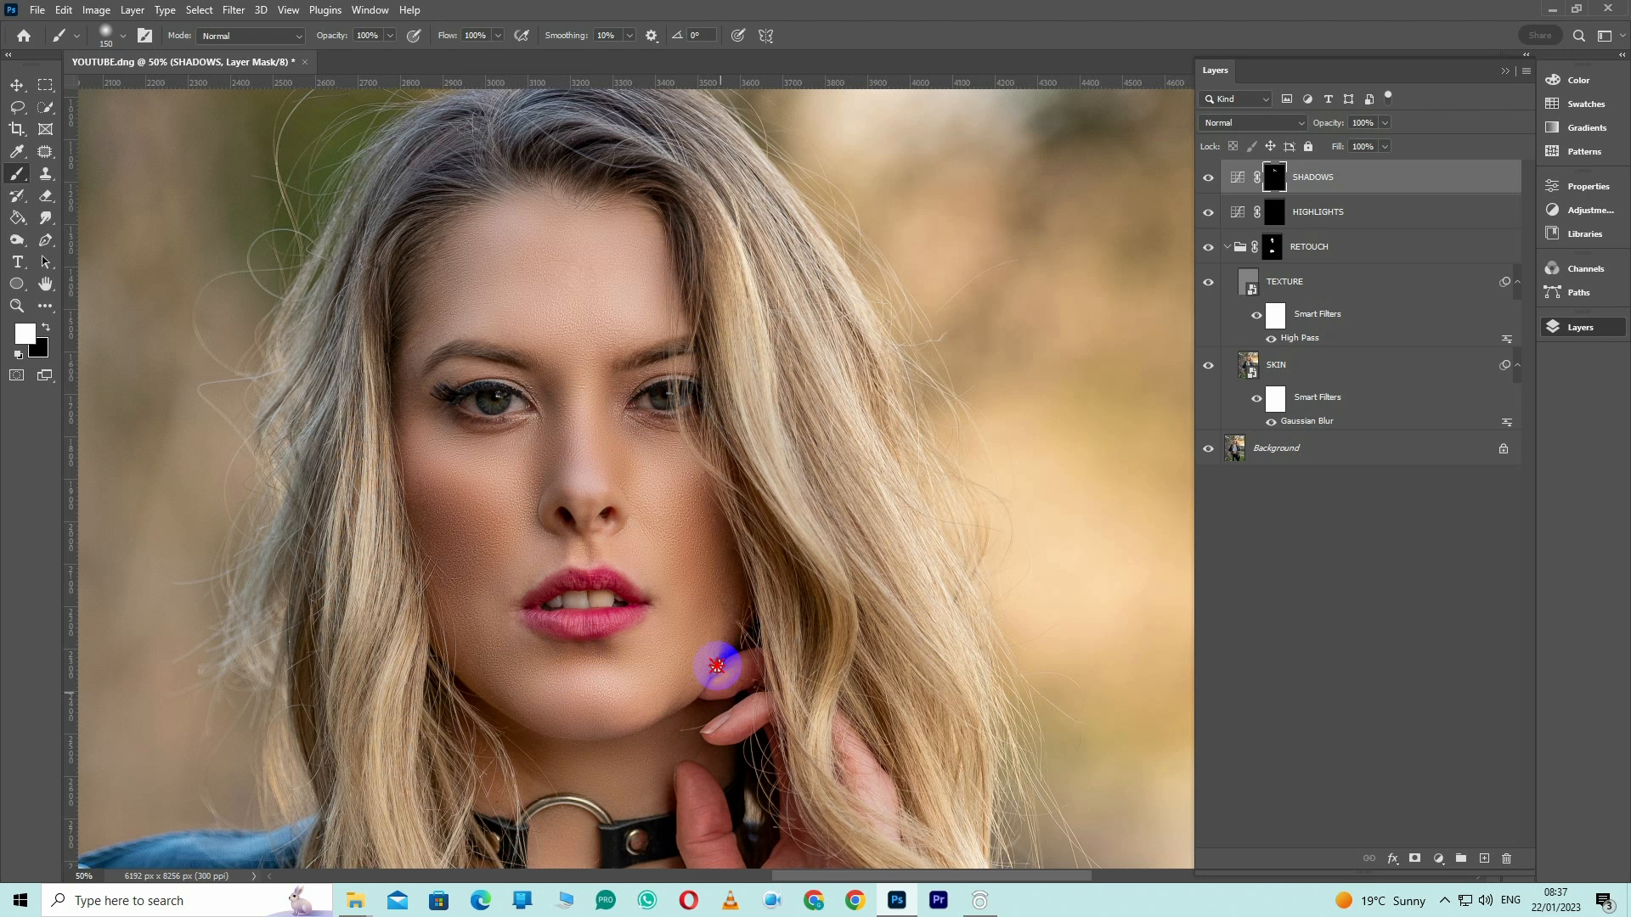
Set the SHADOWS mask's feather to 32.2 px and compare the image with the layer hidden and shown
scroll(718, 667, "down", 3)
left_click(1588, 186)
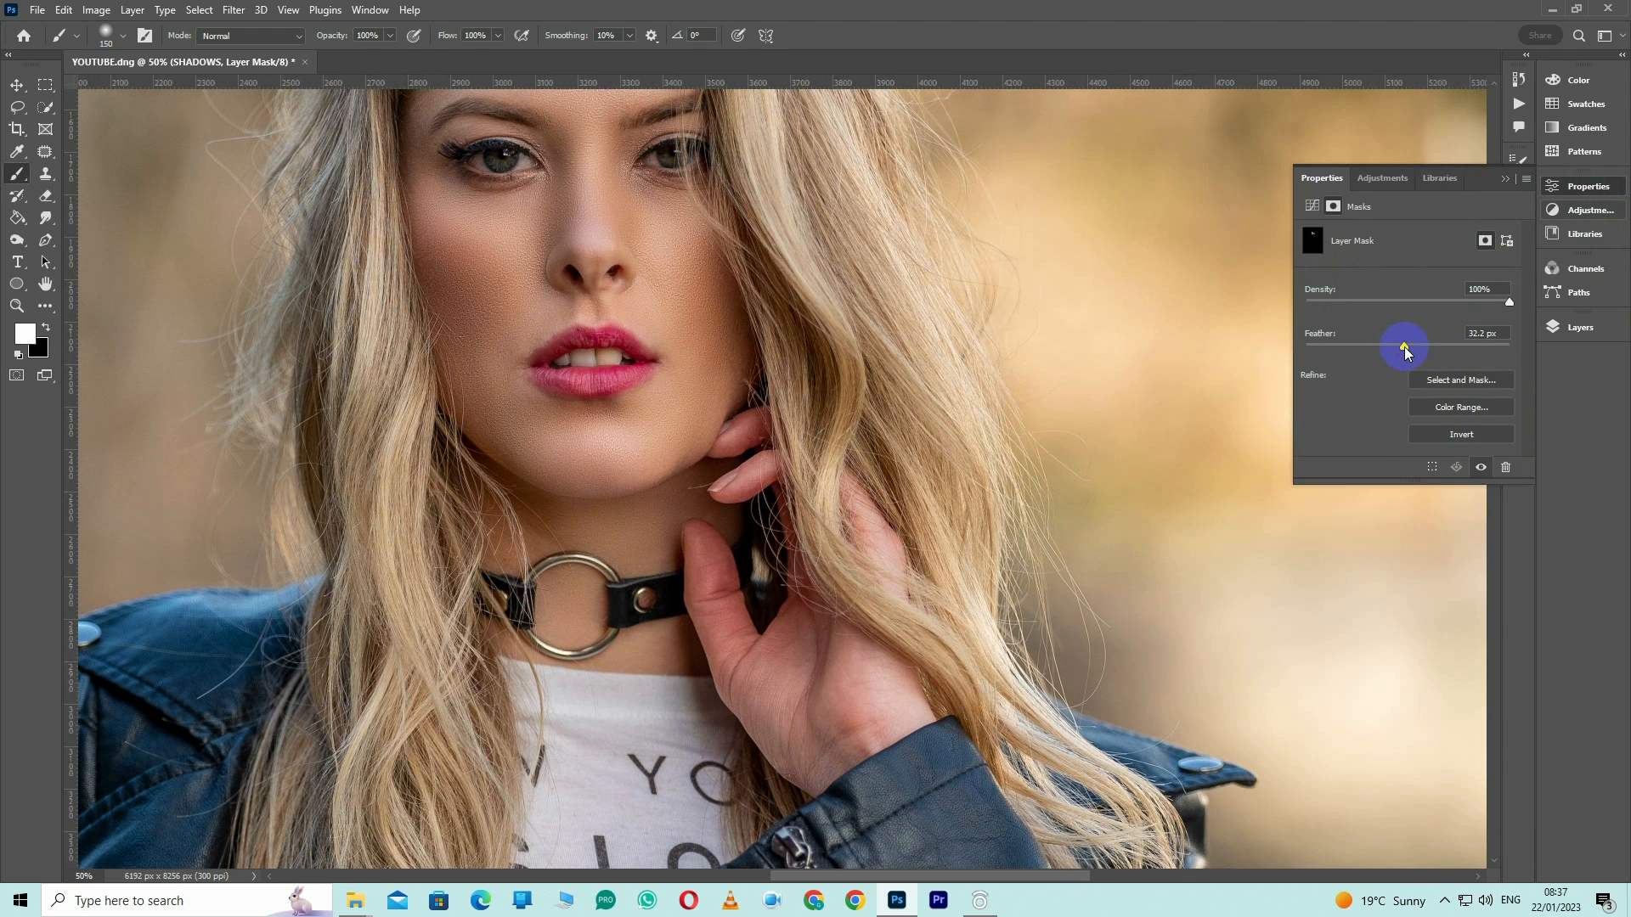
left_click(1580, 327)
left_click(1207, 177)
left_click(1207, 178)
Paint the HIGHLIGHTS mask white down the nose bridge with an 80 px brush and on the cheek under the eye with a 200 px brush
left_click_drag(876, 377, 830, 576)
left_click(1274, 211)
key("bracketleft")
key("bracketleft")
key("bracketleft")
key("bracketleft")
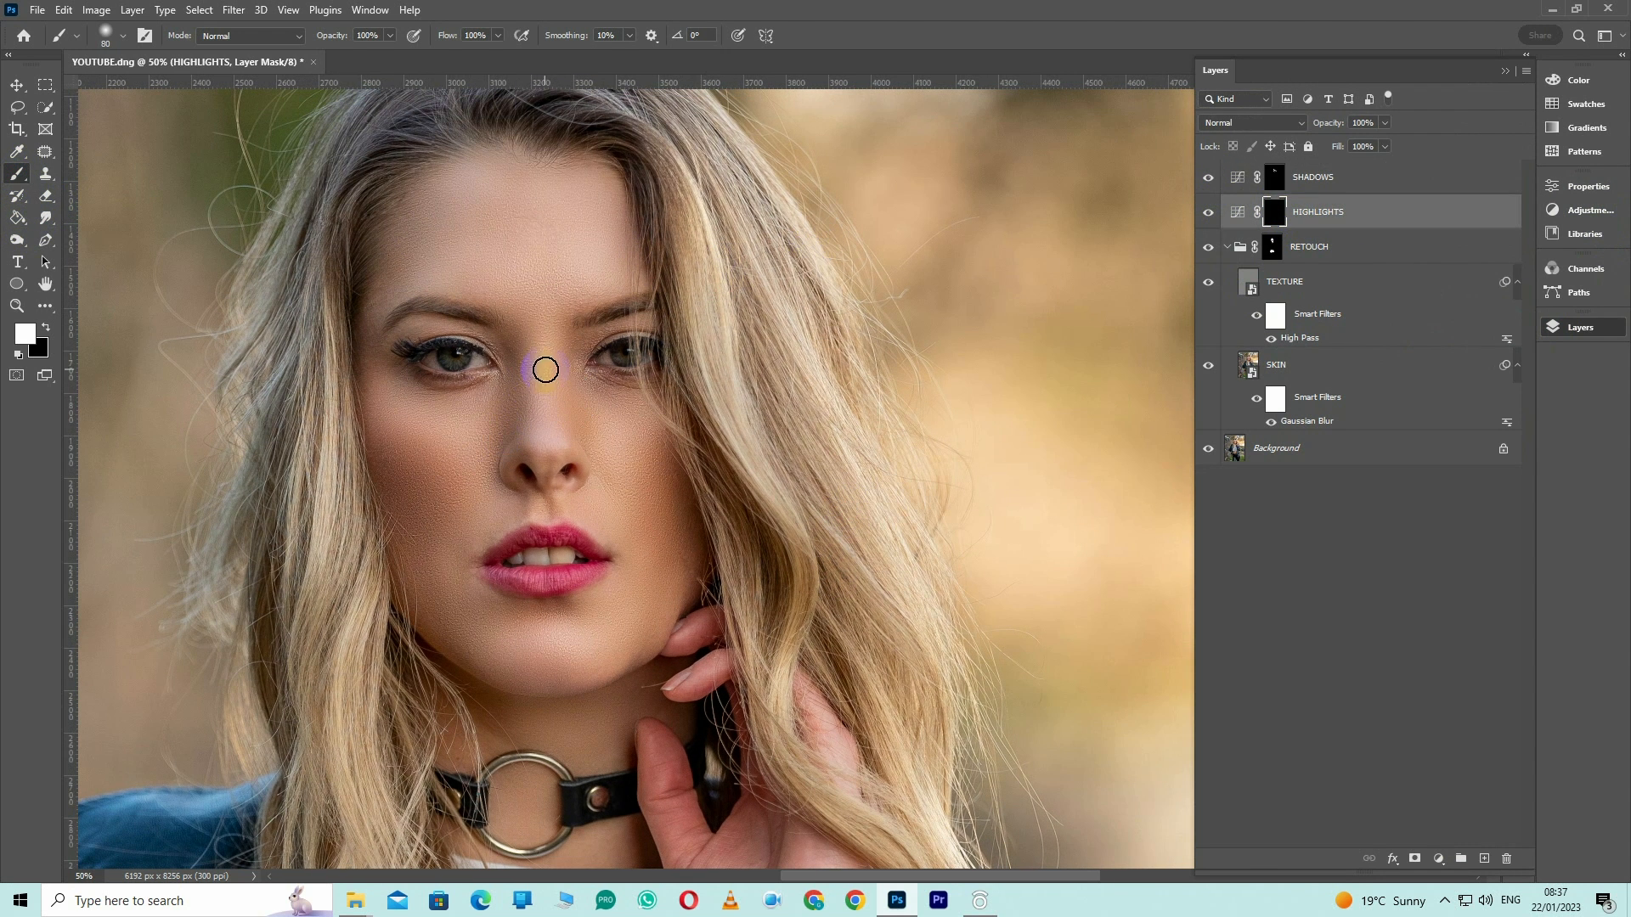
left_click_drag(540, 351, 543, 426)
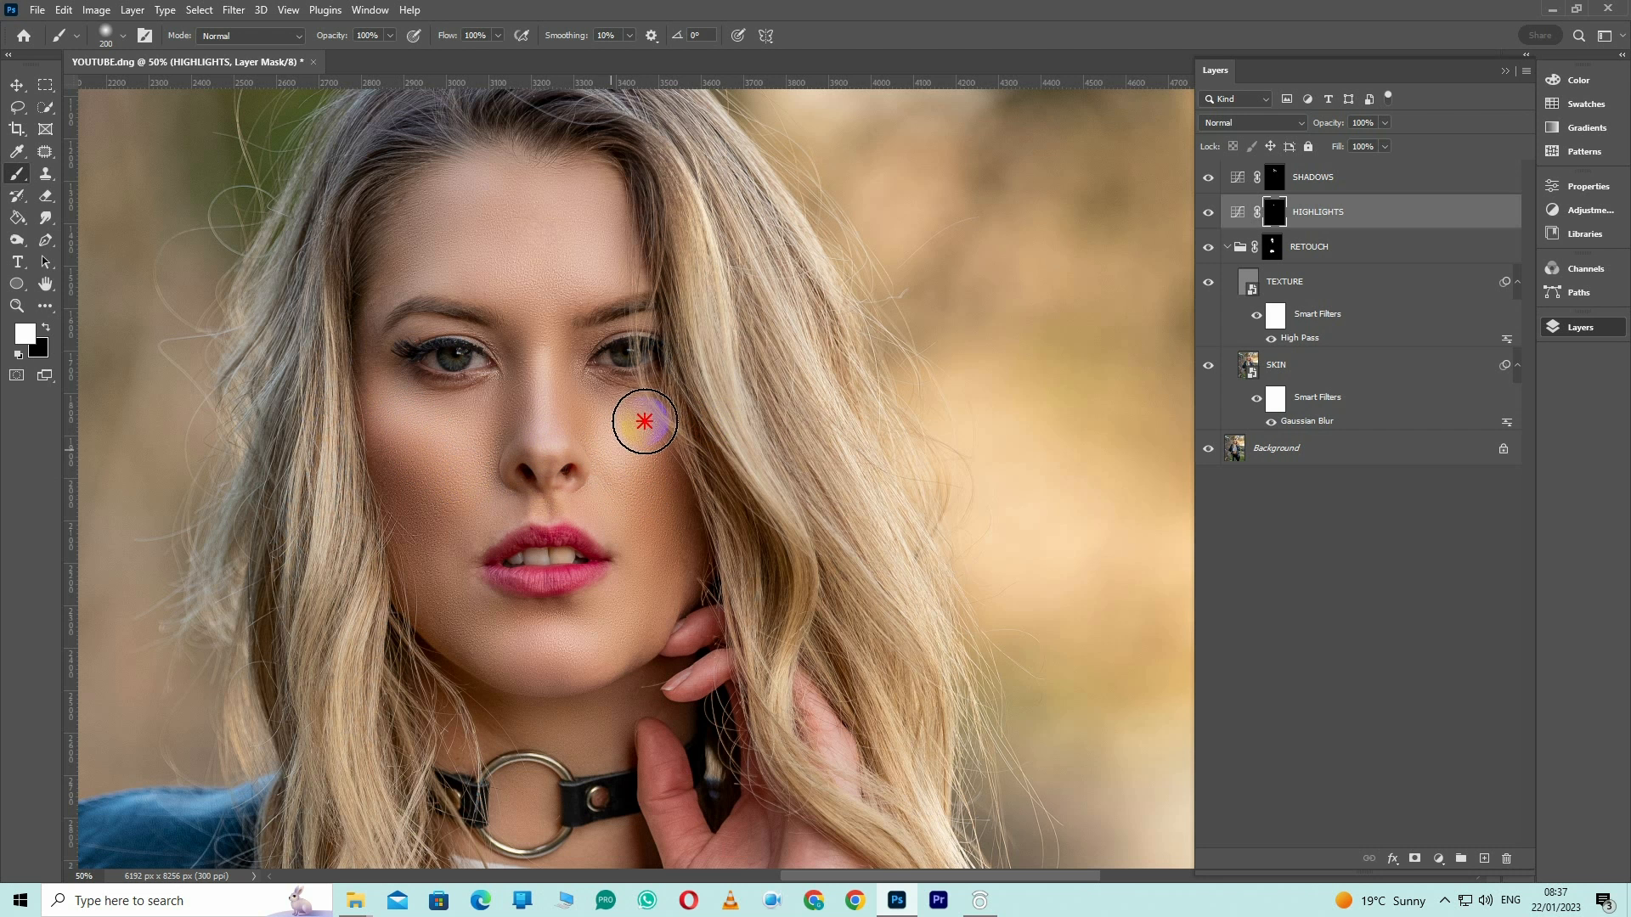
key("bracketright")
Feather the HIGHLIGHTS mask and raise the middle of the layer's RGB curve slightly
double_click(1275, 217)
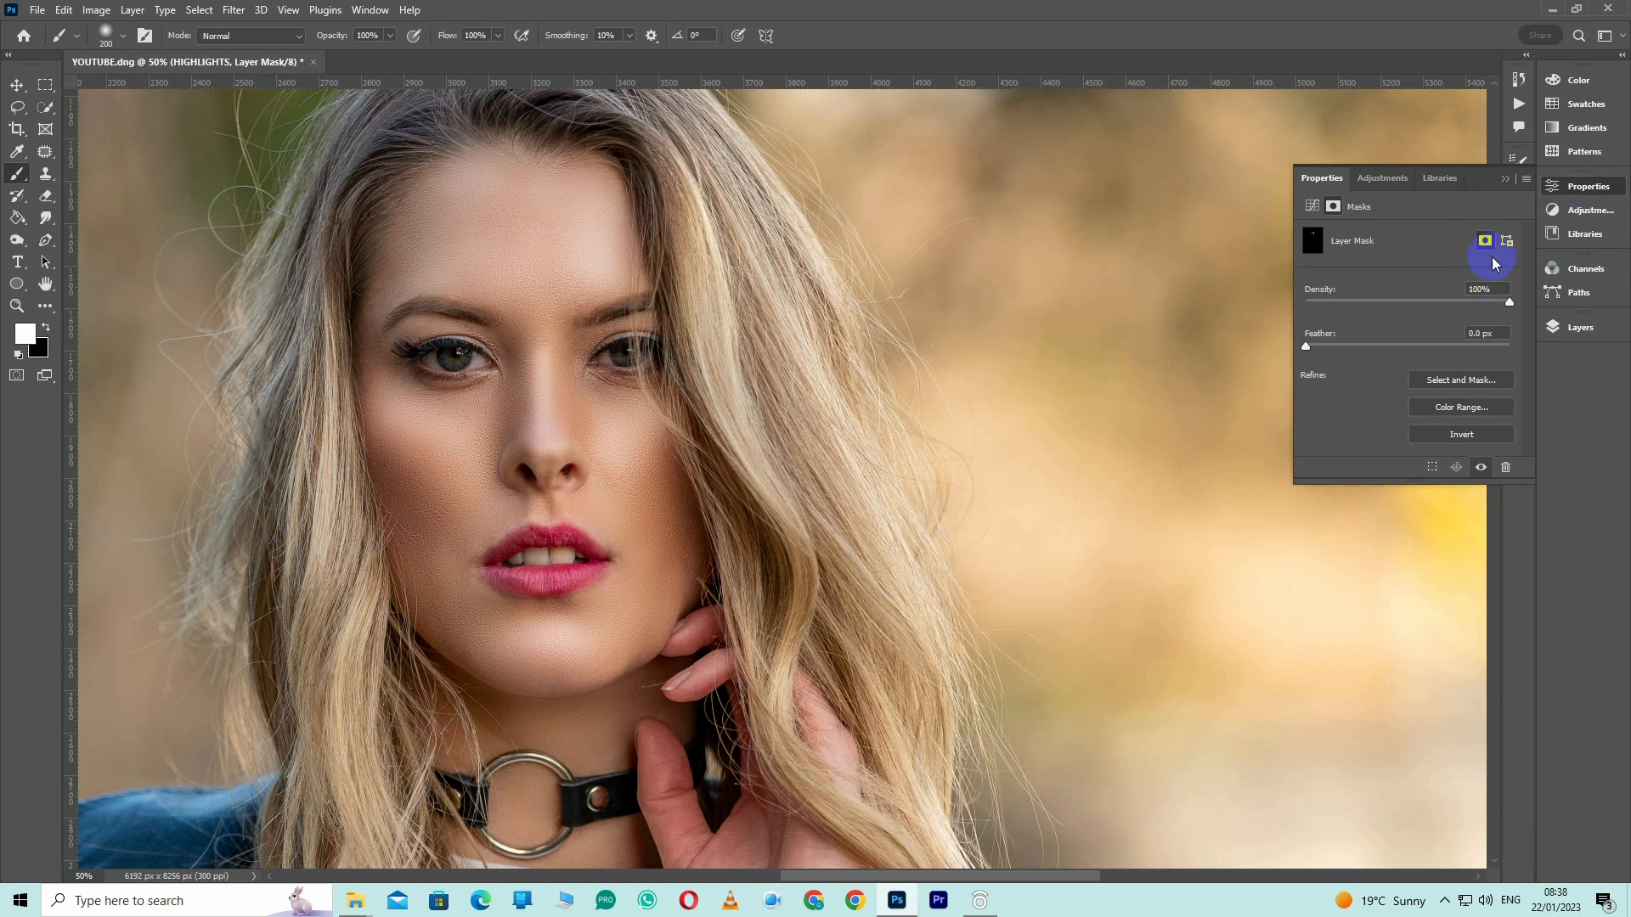
left_click_drag(1359, 348, 1382, 348)
left_click(1580, 329)
left_click(1207, 213)
left_click(1207, 214)
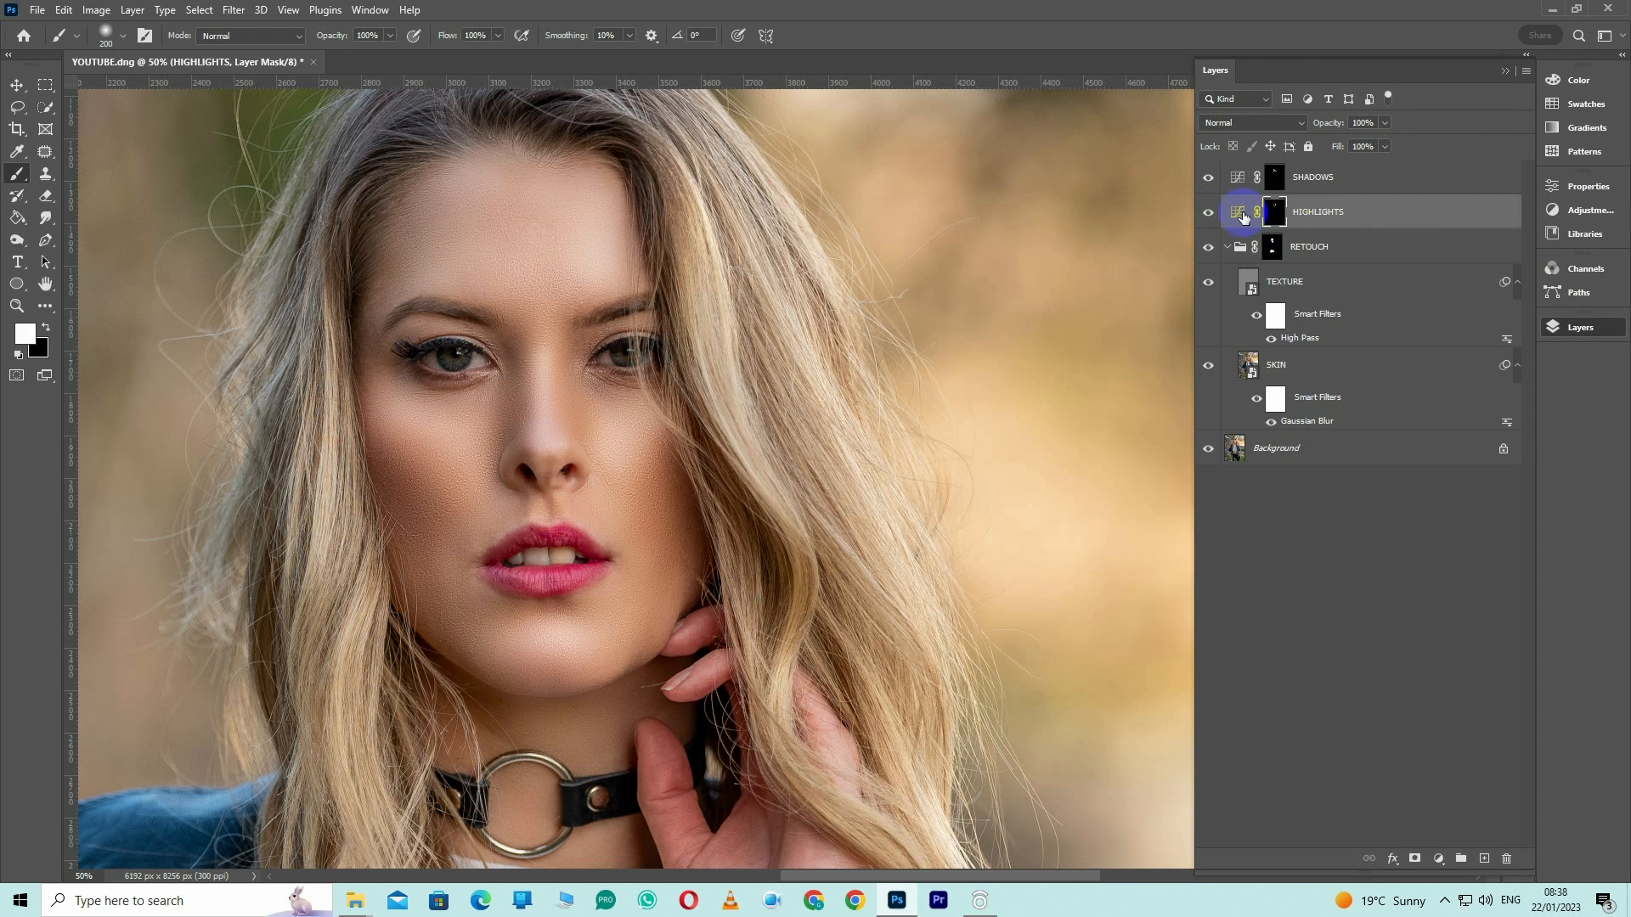
double_click(1243, 214)
left_click_drag(1419, 351, 1418, 344)
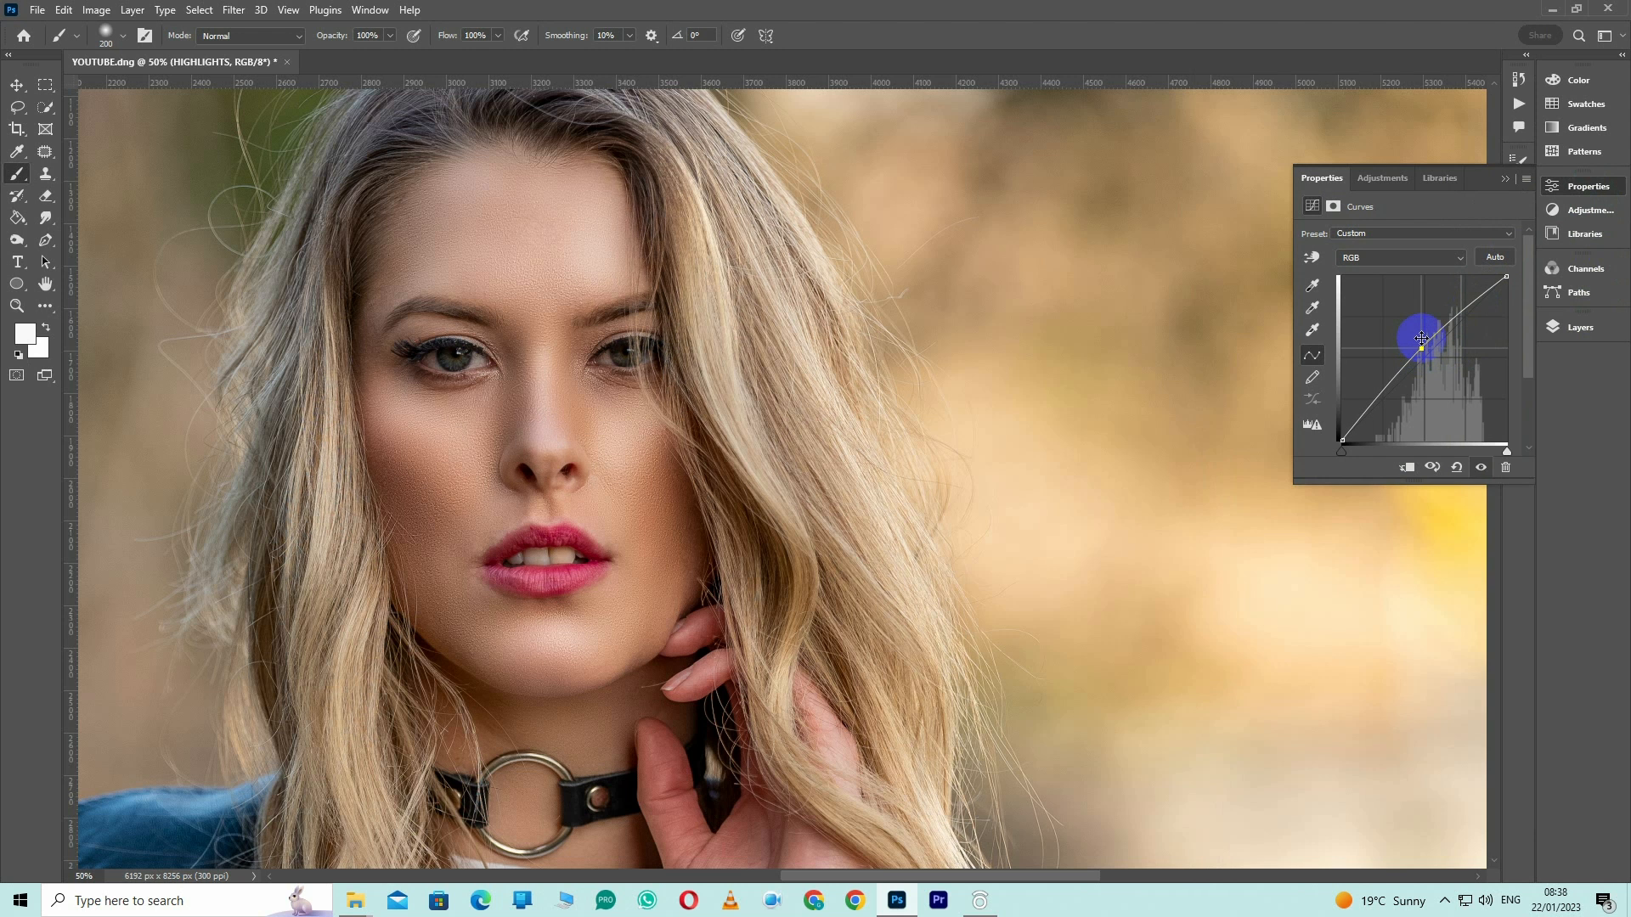
Paint soft highlights over the abdomen on the HIGHLIGHTS mask with a 250 px brush at 22% flow
left_click(1446, 900)
left_click(761, 690, "ctrl")
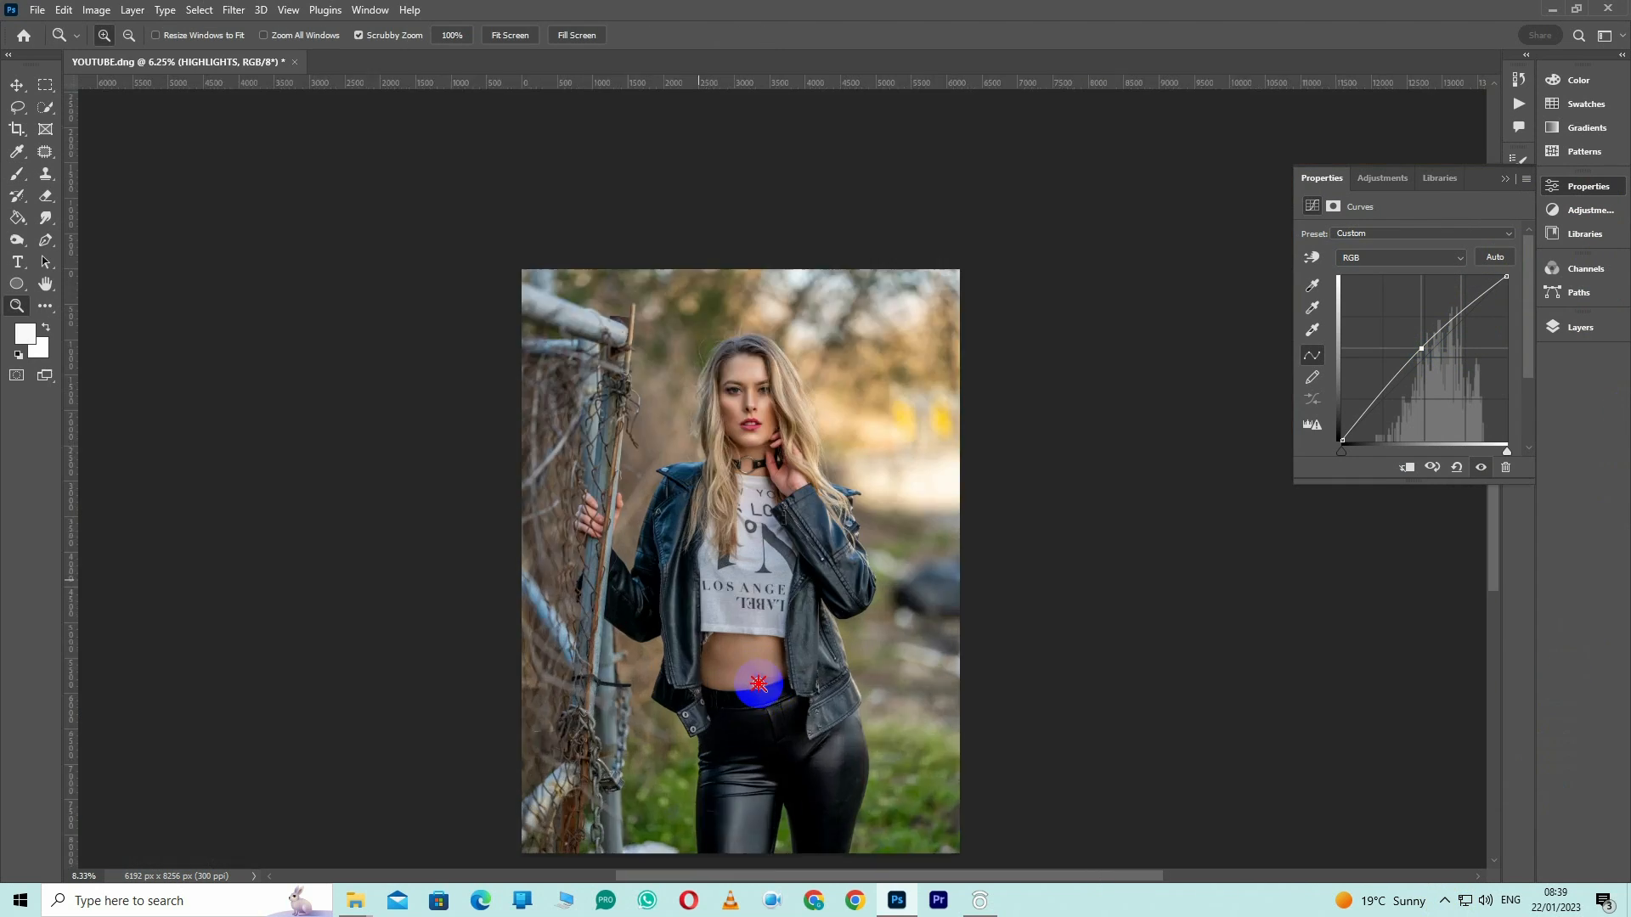
left_click(761, 690, "ctrl")
left_click(761, 689, "ctrl")
left_click(761, 690, "ctrl")
left_click(761, 690, "ctrl")
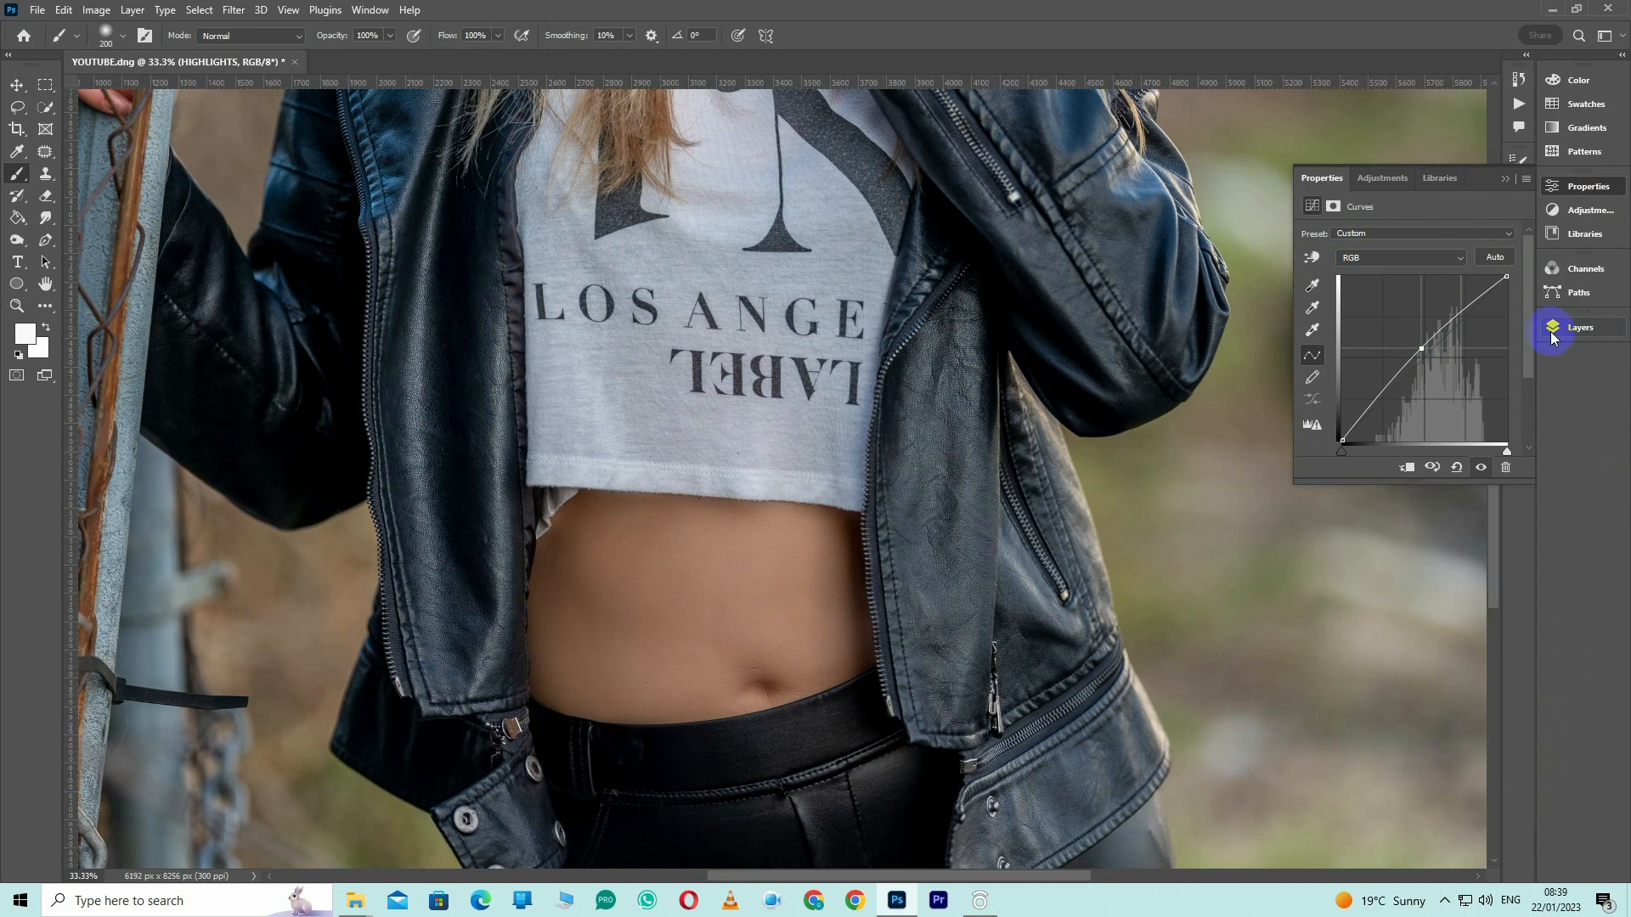
left_click(1552, 327)
left_click(1274, 210)
left_click(17, 241)
key("]")
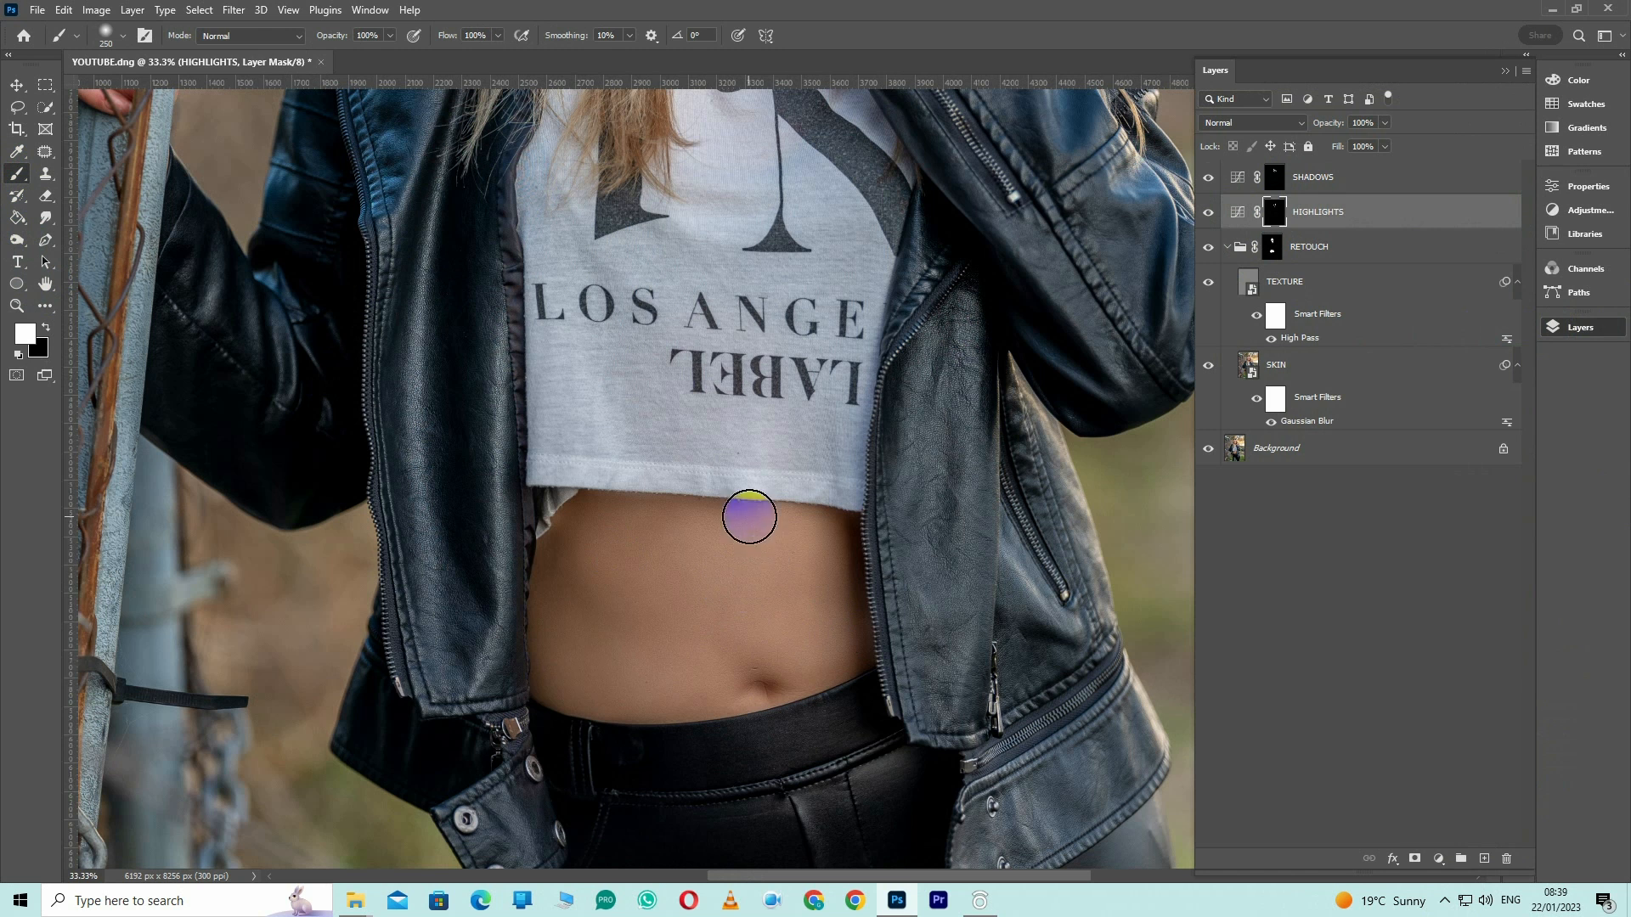
left_click_drag(769, 522, 761, 715)
left_click_drag(582, 537, 656, 639)
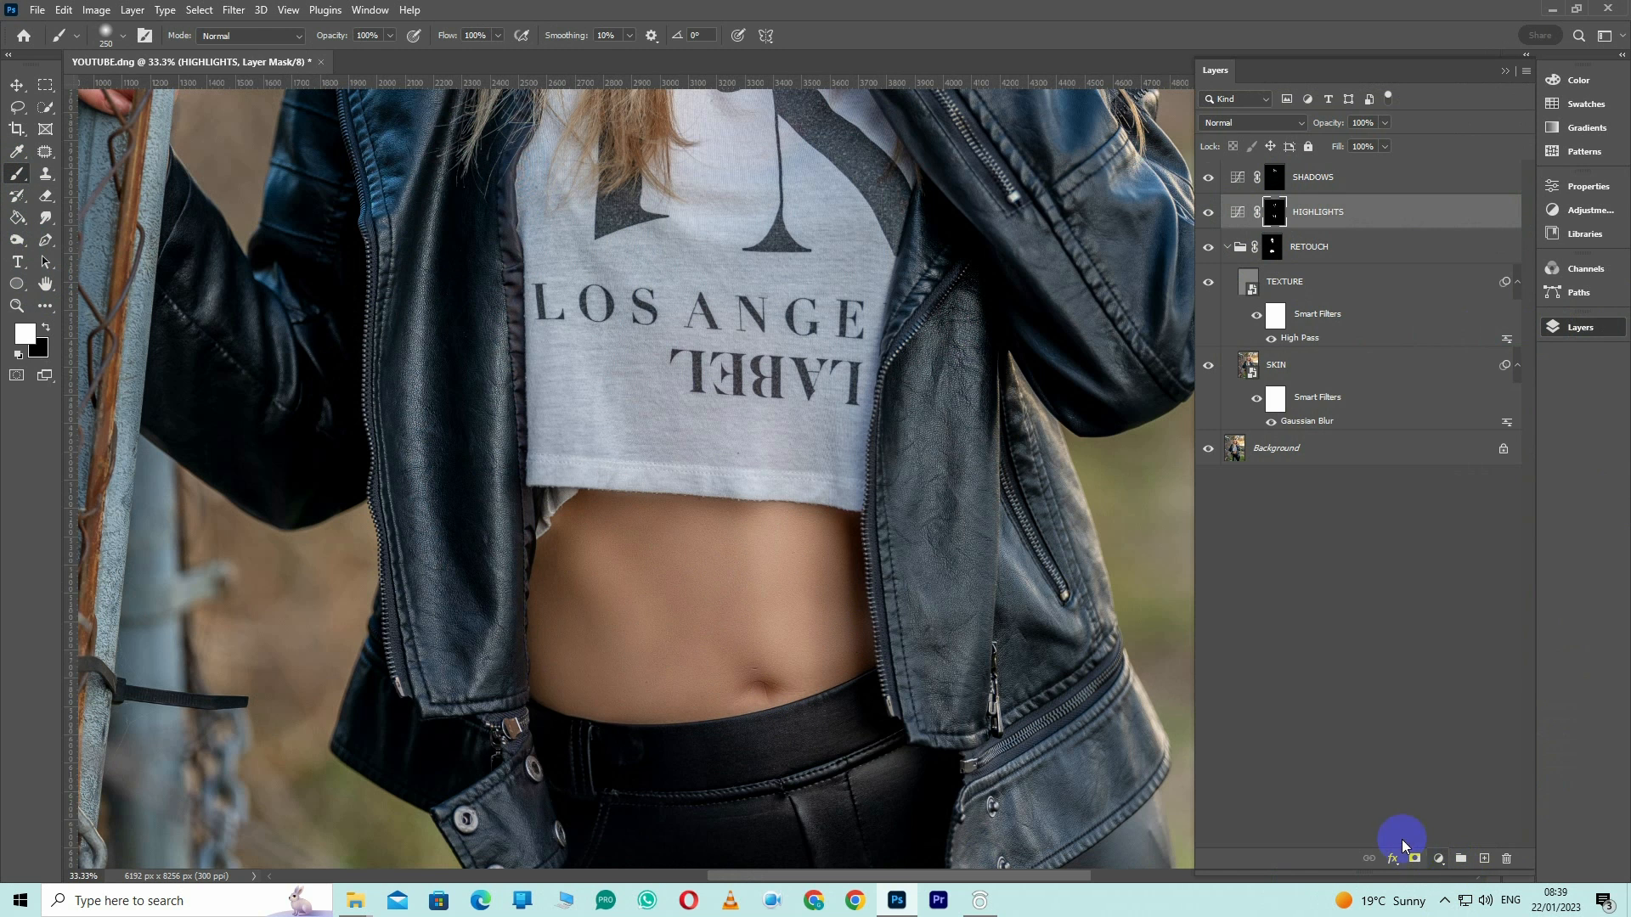
left_click_drag(498, 34, 431, 51)
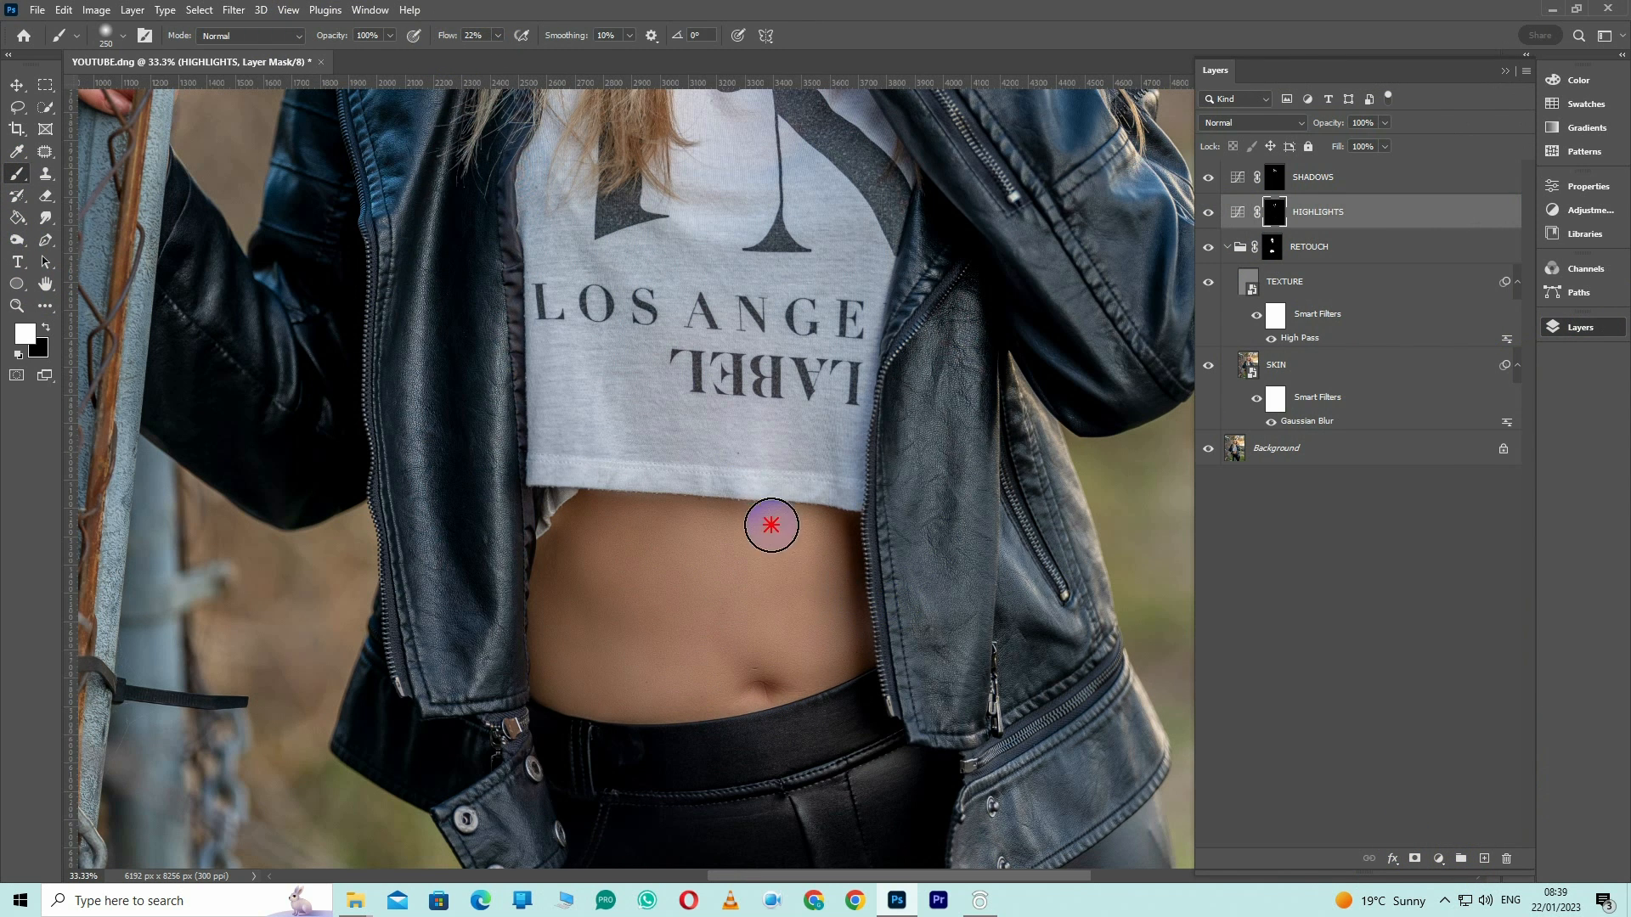
mouse_move(658, 705)
left_mouse_down()
mouse_move(702, 710)
mouse_move(722, 683)
left_mouse_up()
Paint highlights over the shiny areas of the black trousers on the HIGHLIGHTS mask with a 300 px brush
mouse_move(778, 312)
left_mouse_down()
mouse_move(466, 514)
mouse_move(470, 211)
left_mouse_up()
key("bracketleft")
key("bracketleft")
scroll(654, 253, "down", 5)
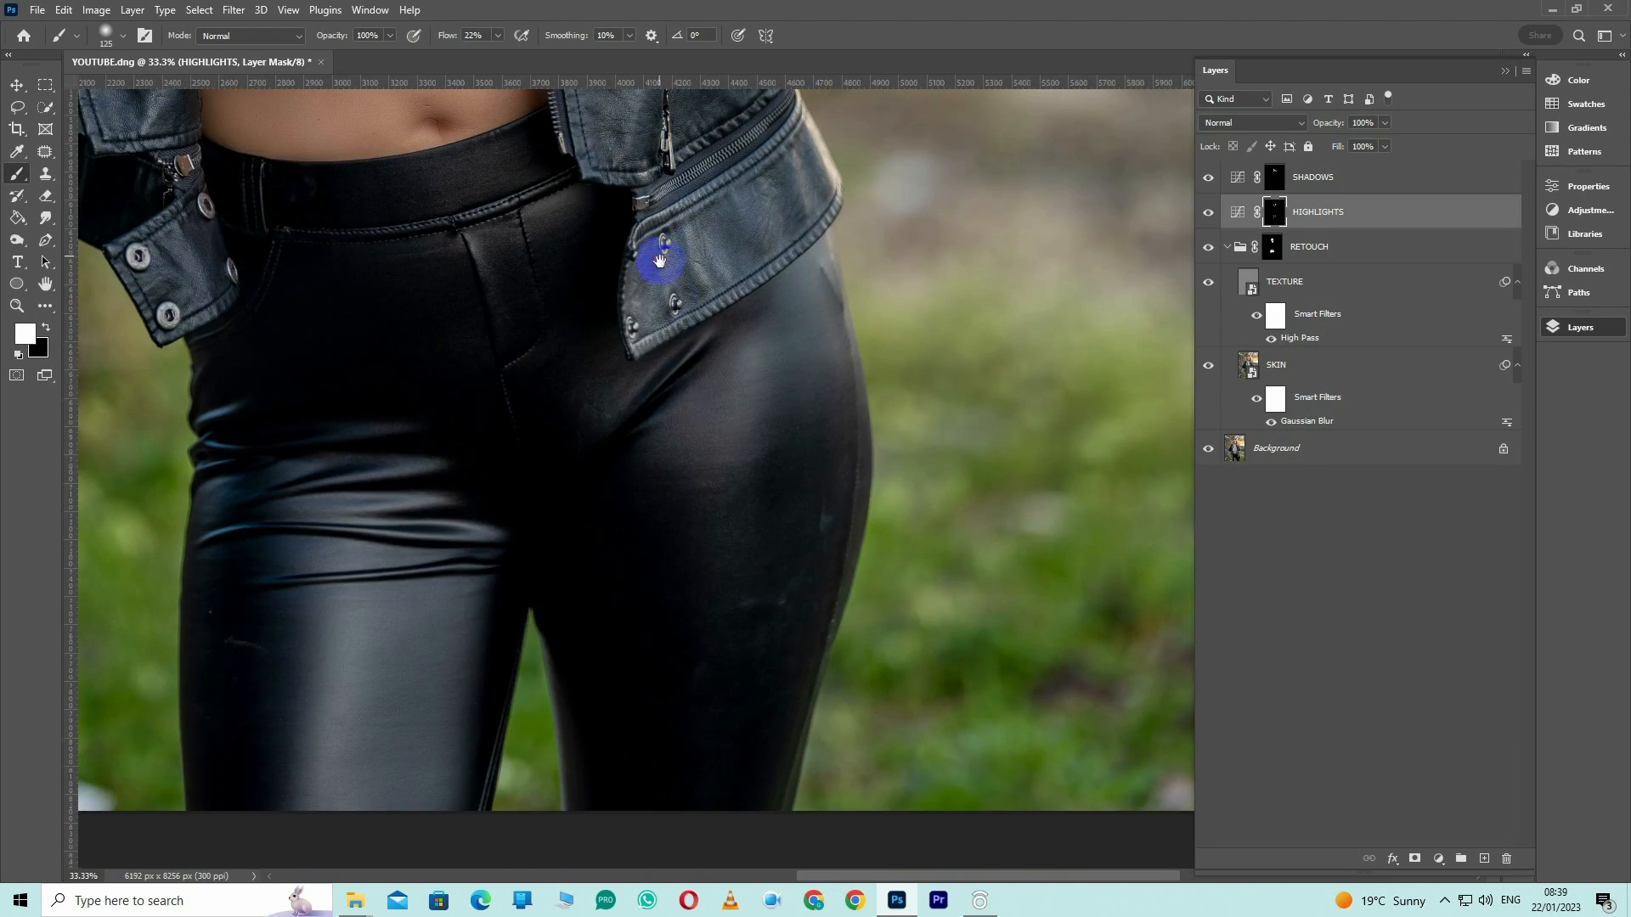
key("bracketright")
key("bracketright")
key("bracketright")
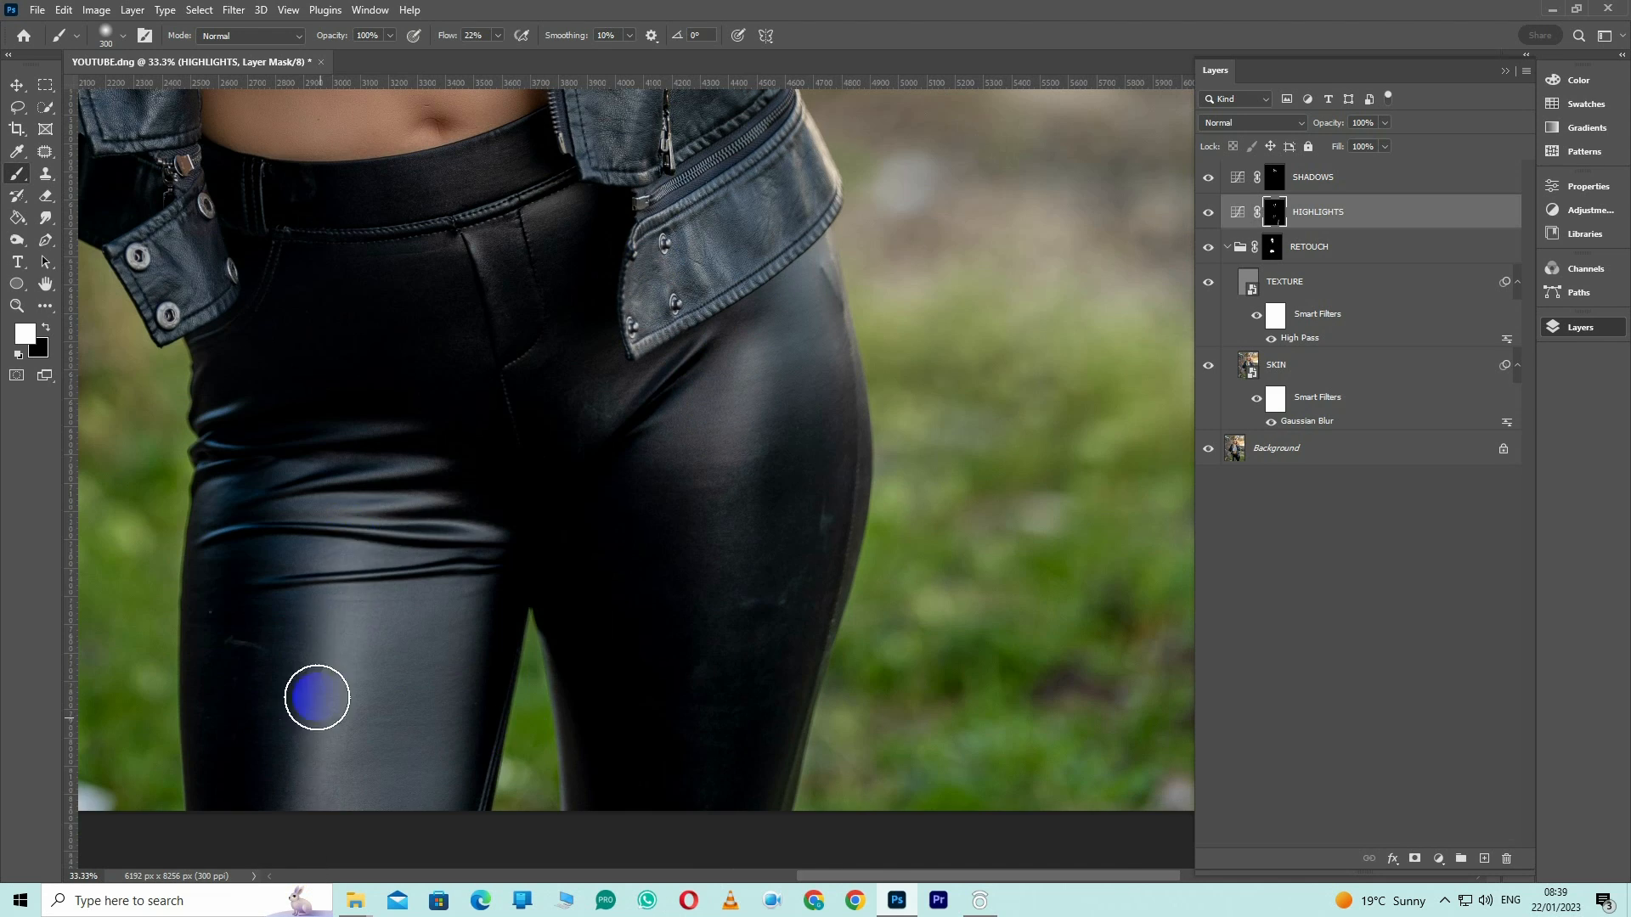
left_click_drag(352, 334, 510, 815)
left_click_drag(451, 550, 396, 670)
Paint broad highlights over the hair on the HIGHLIGHTS mask with an 800 px brush
mouse_move(1004, 266)
left_mouse_down()
mouse_move(830, 415)
mouse_move(901, 605)
left_mouse_up()
left_click_drag(473, 287, 777, 831)
key("bracketright")
key("bracketright")
key("bracketright")
key("bracketright")
key("bracketright")
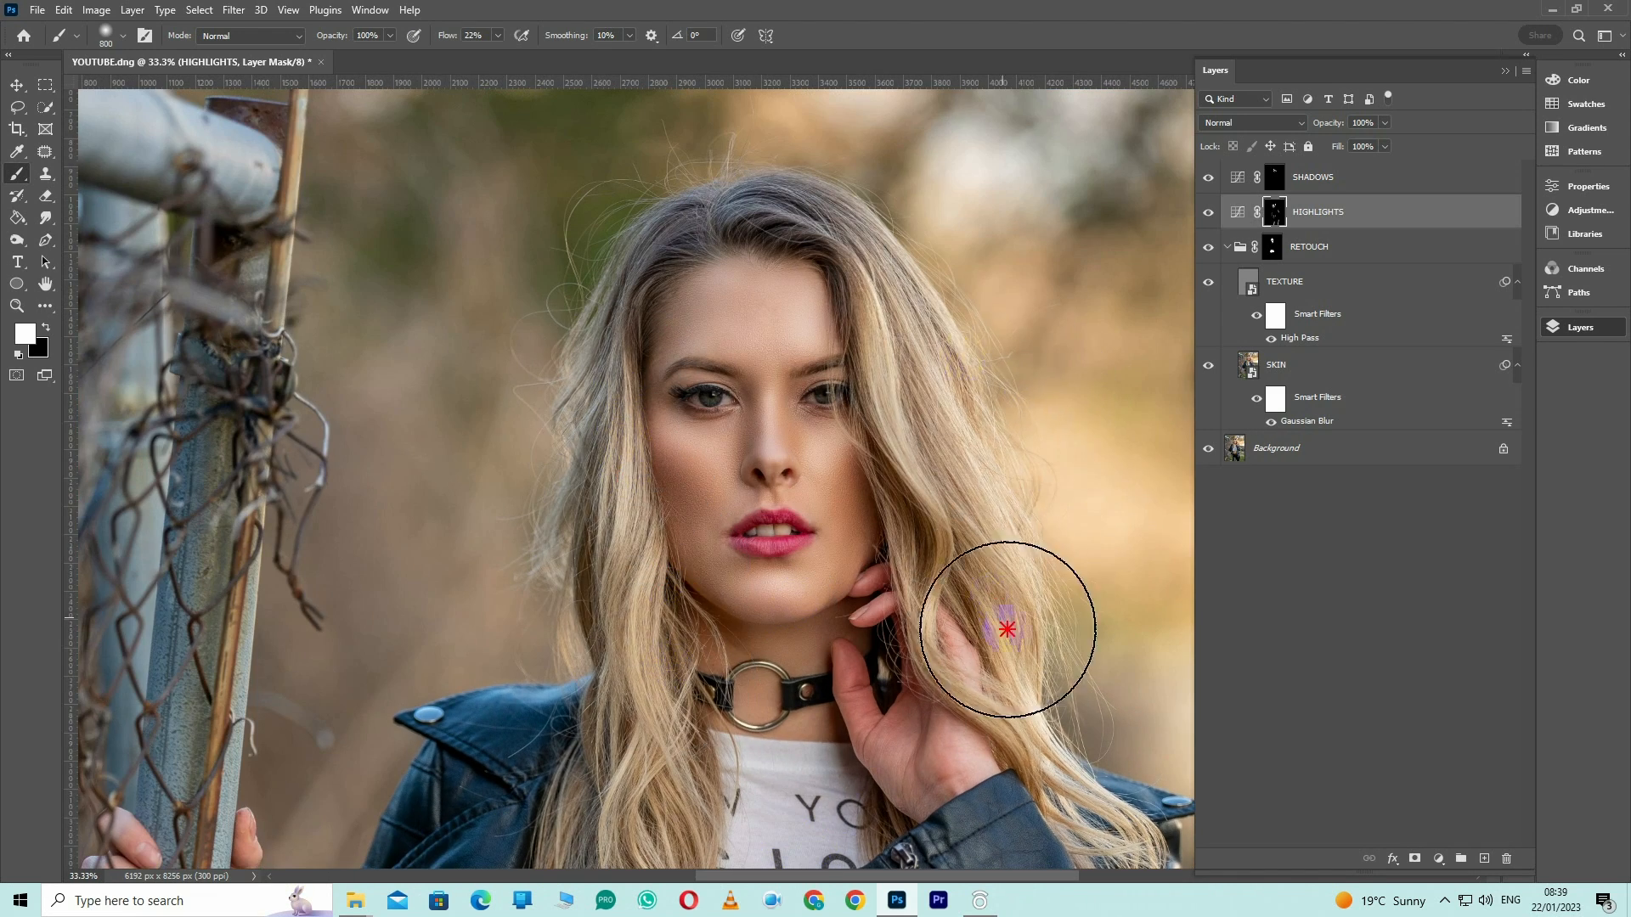
key("ctrl+minus")
key("ctrl+minus")
key("ctrl+minus")
left_click_drag(784, 573, 738, 517)
Try to select the Skin Tones with Color Range while the SHADOWS layer is active
left_click(1426, 186)
left_click(199, 10)
left_click(216, 183)
left_click(208, 166)
left_click(195, 385)
left_click_drag(308, 143, 1227, 87)
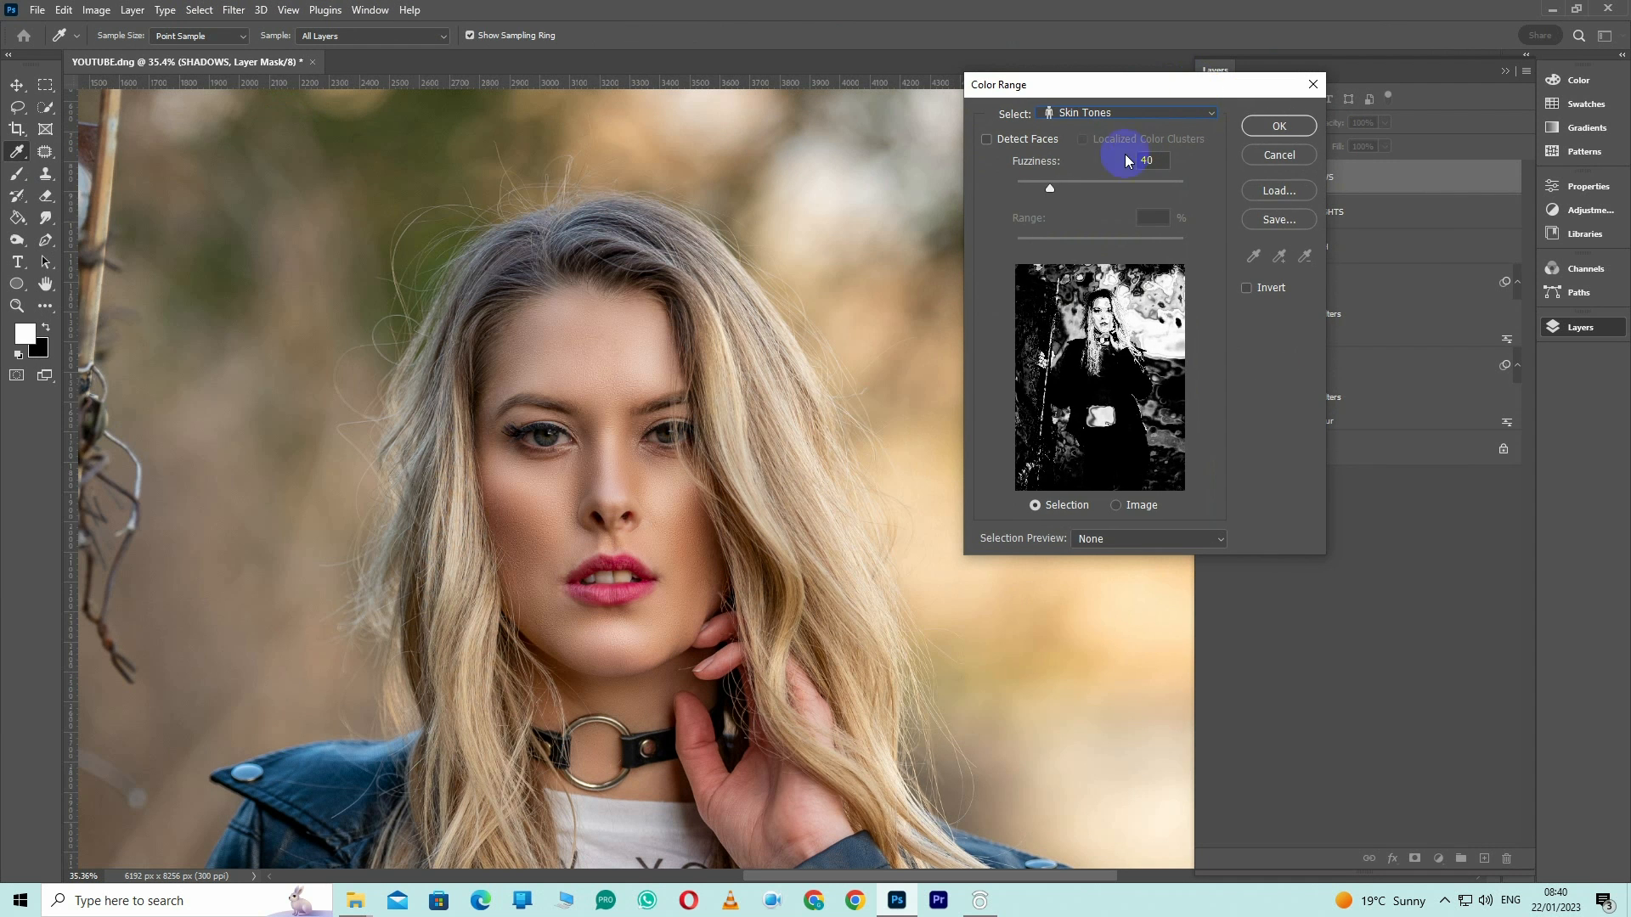
left_click(1279, 126)
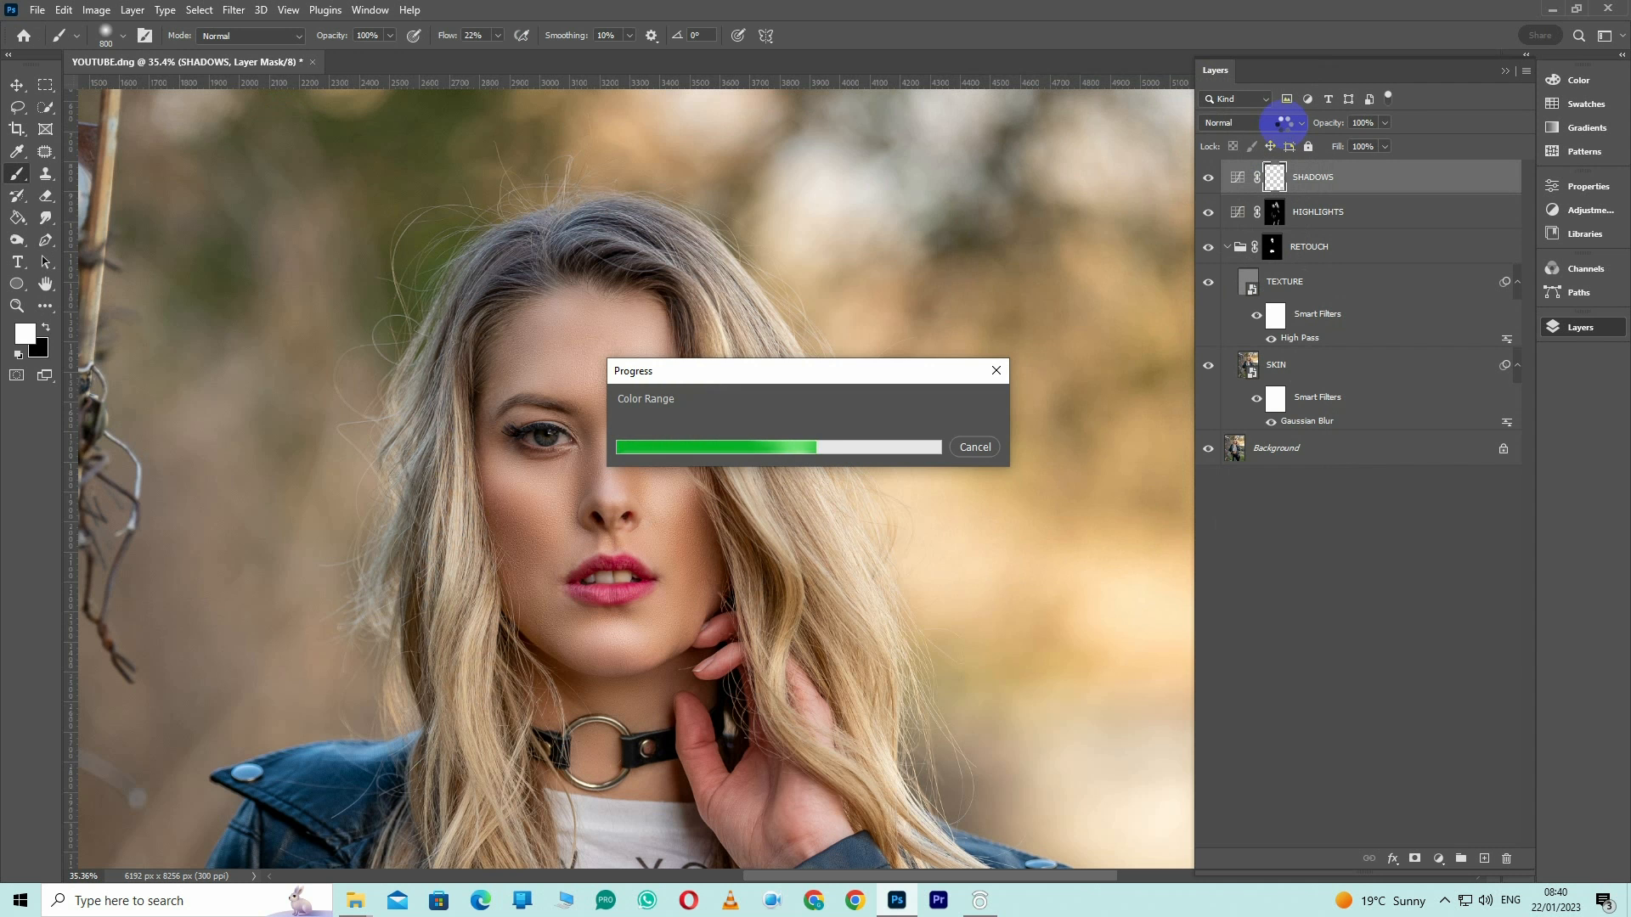
key("ctrl+minus")
key("ctrl+minus")
key("ctrl+minus")
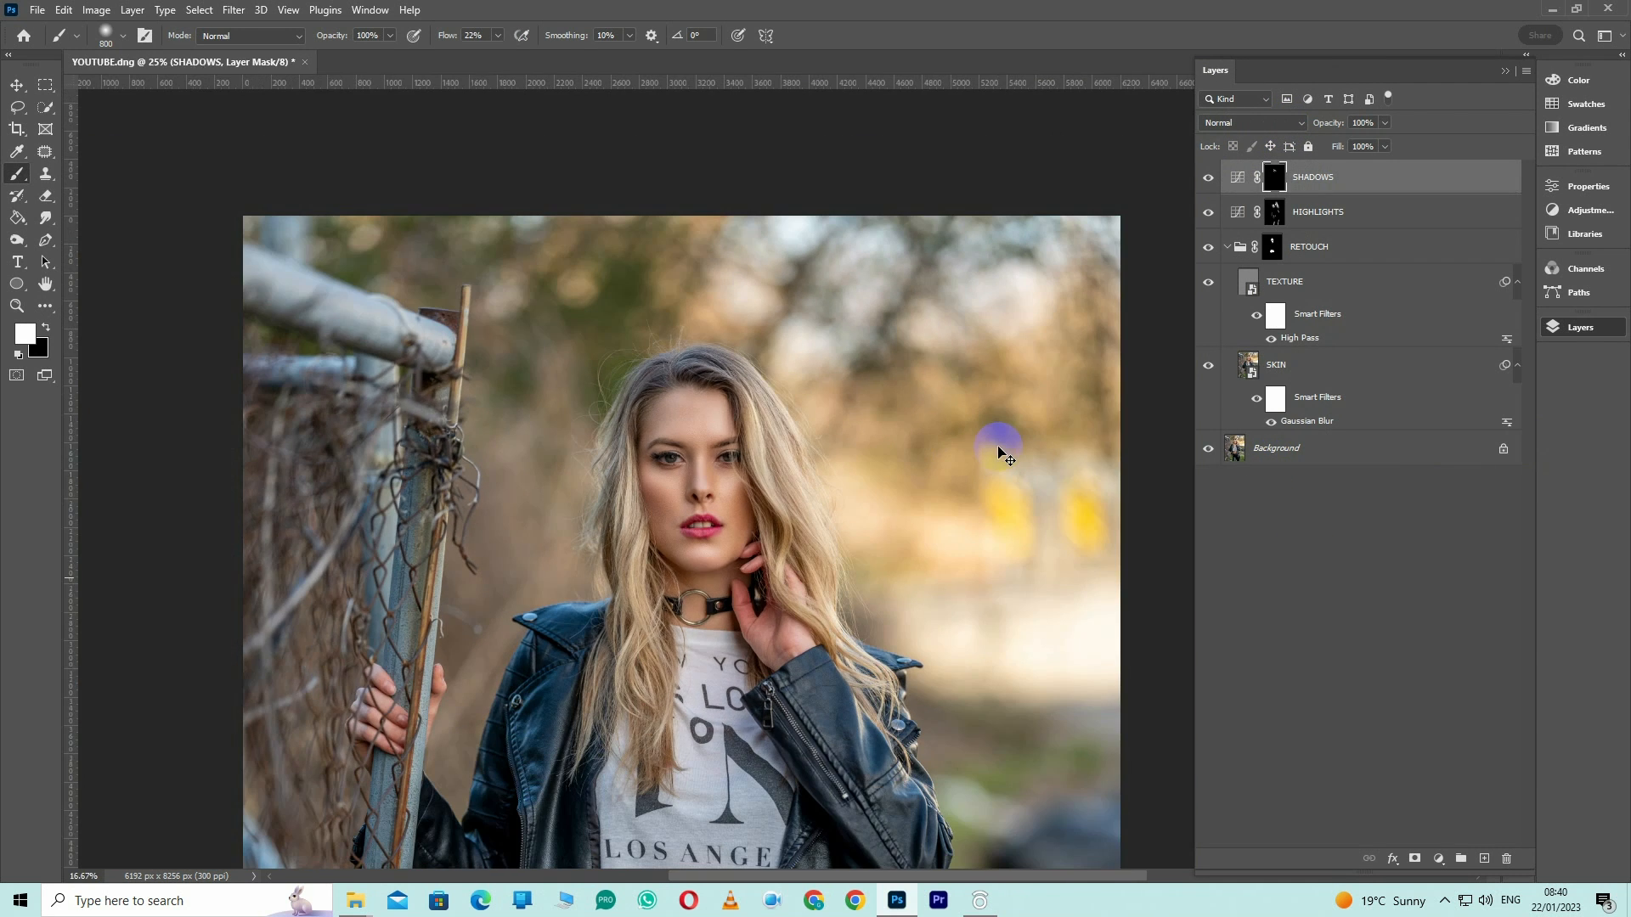
Select the Skin Tones of the Background layer with Color Range
left_click(1239, 447)
left_click(198, 9)
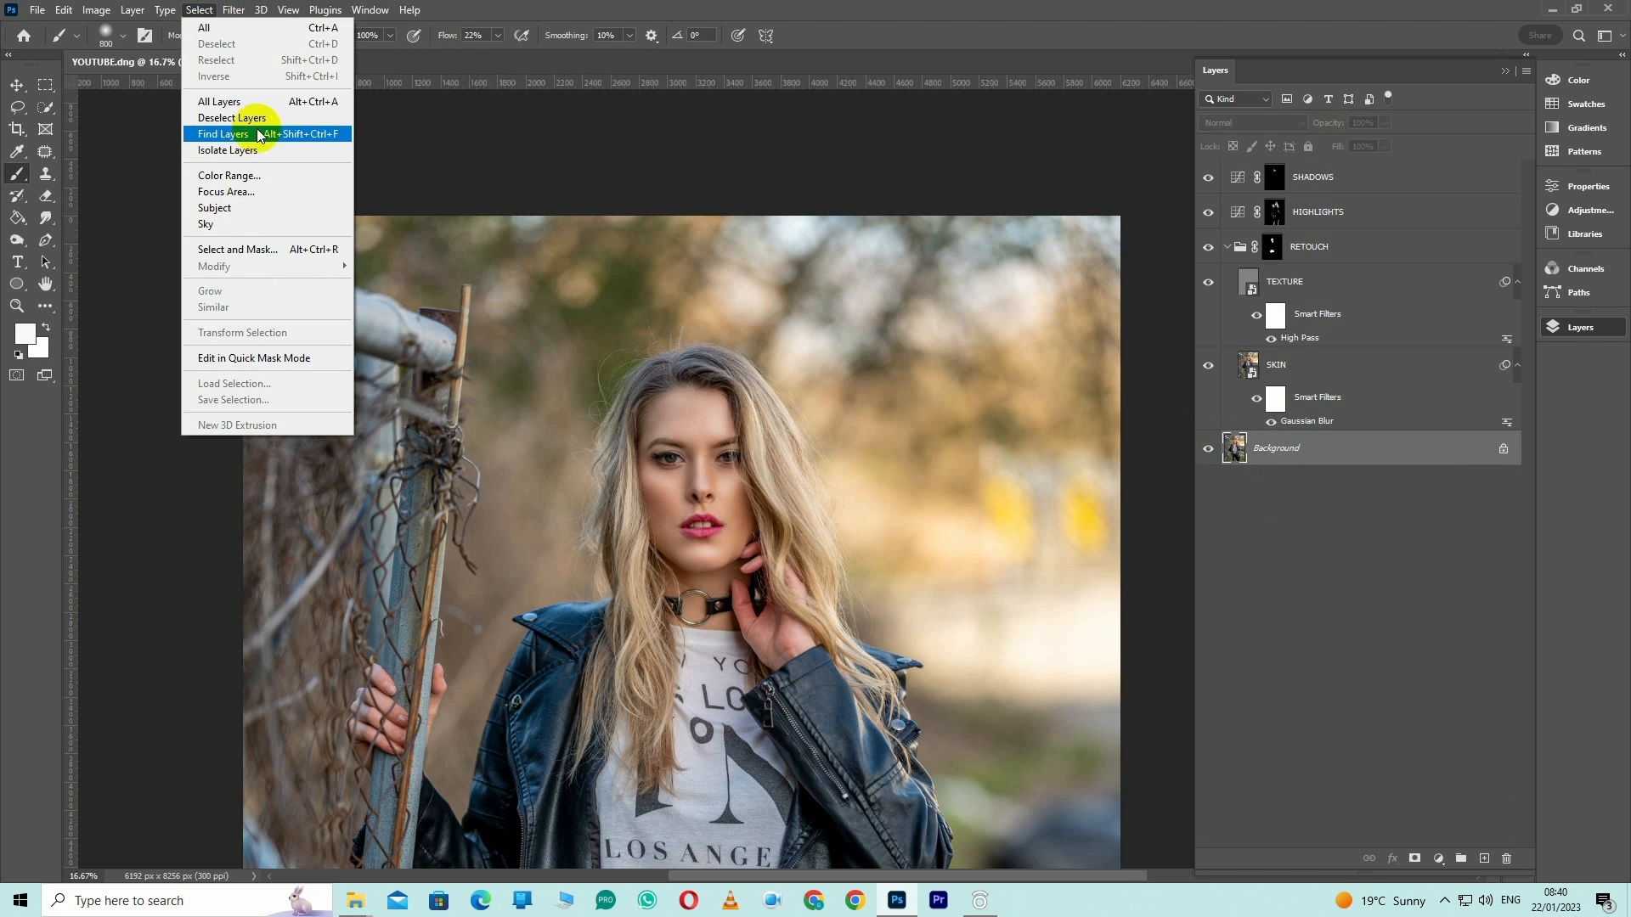
left_click(279, 171)
left_click(1279, 126)
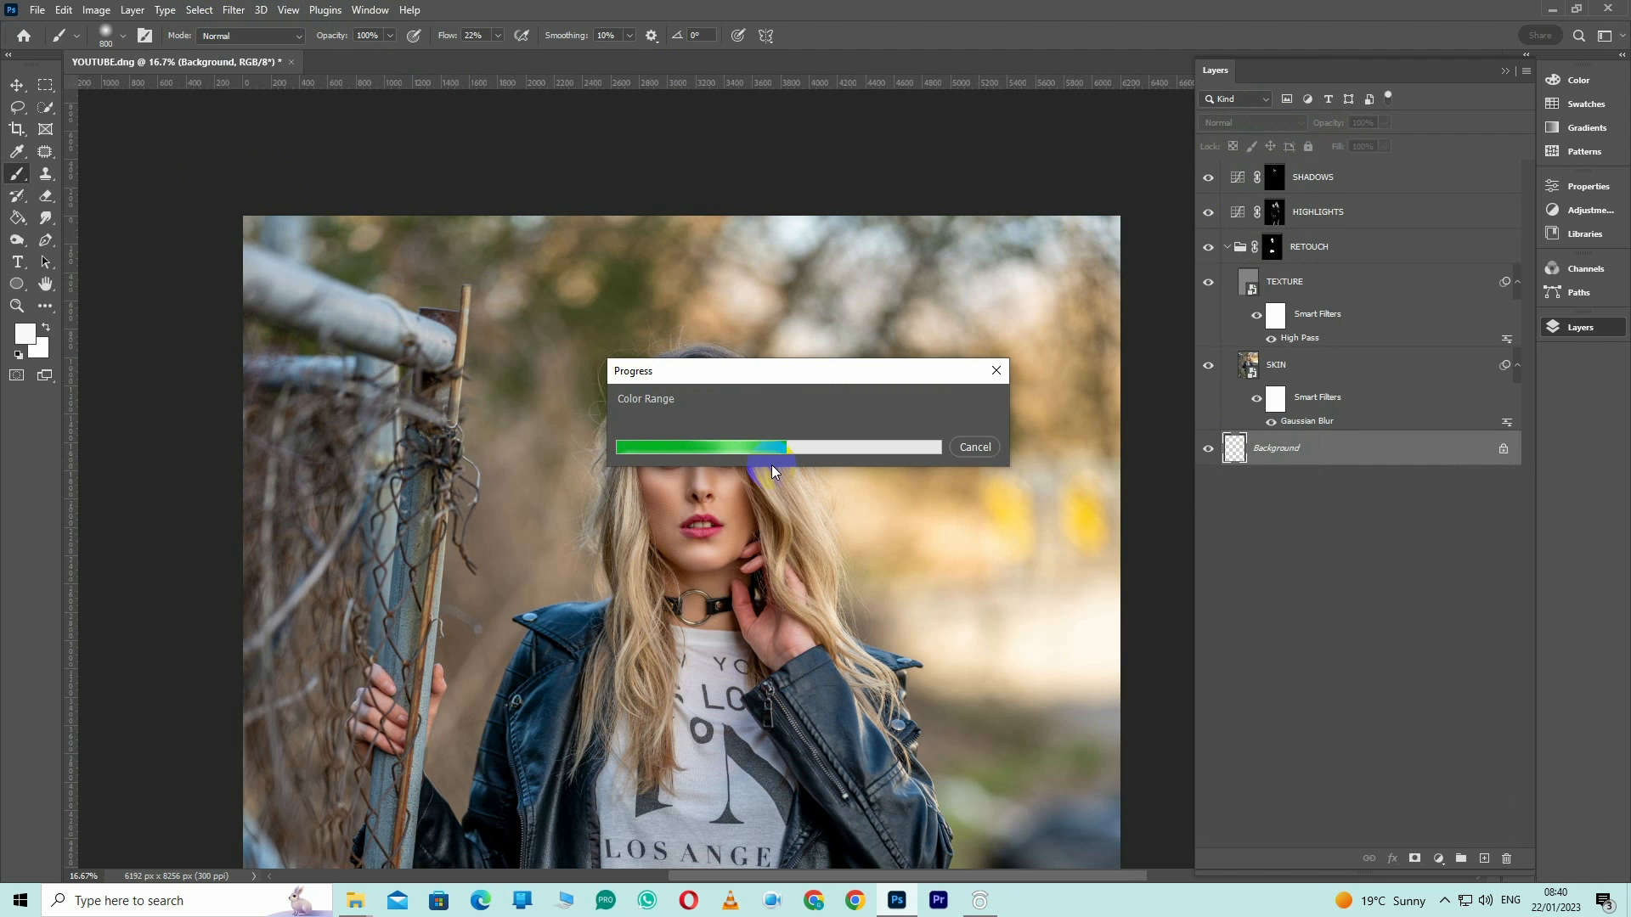
Add a Solid Color fill layer in an orange skin tone with hue 25° from the Skin Tones selection
left_click(1438, 858)
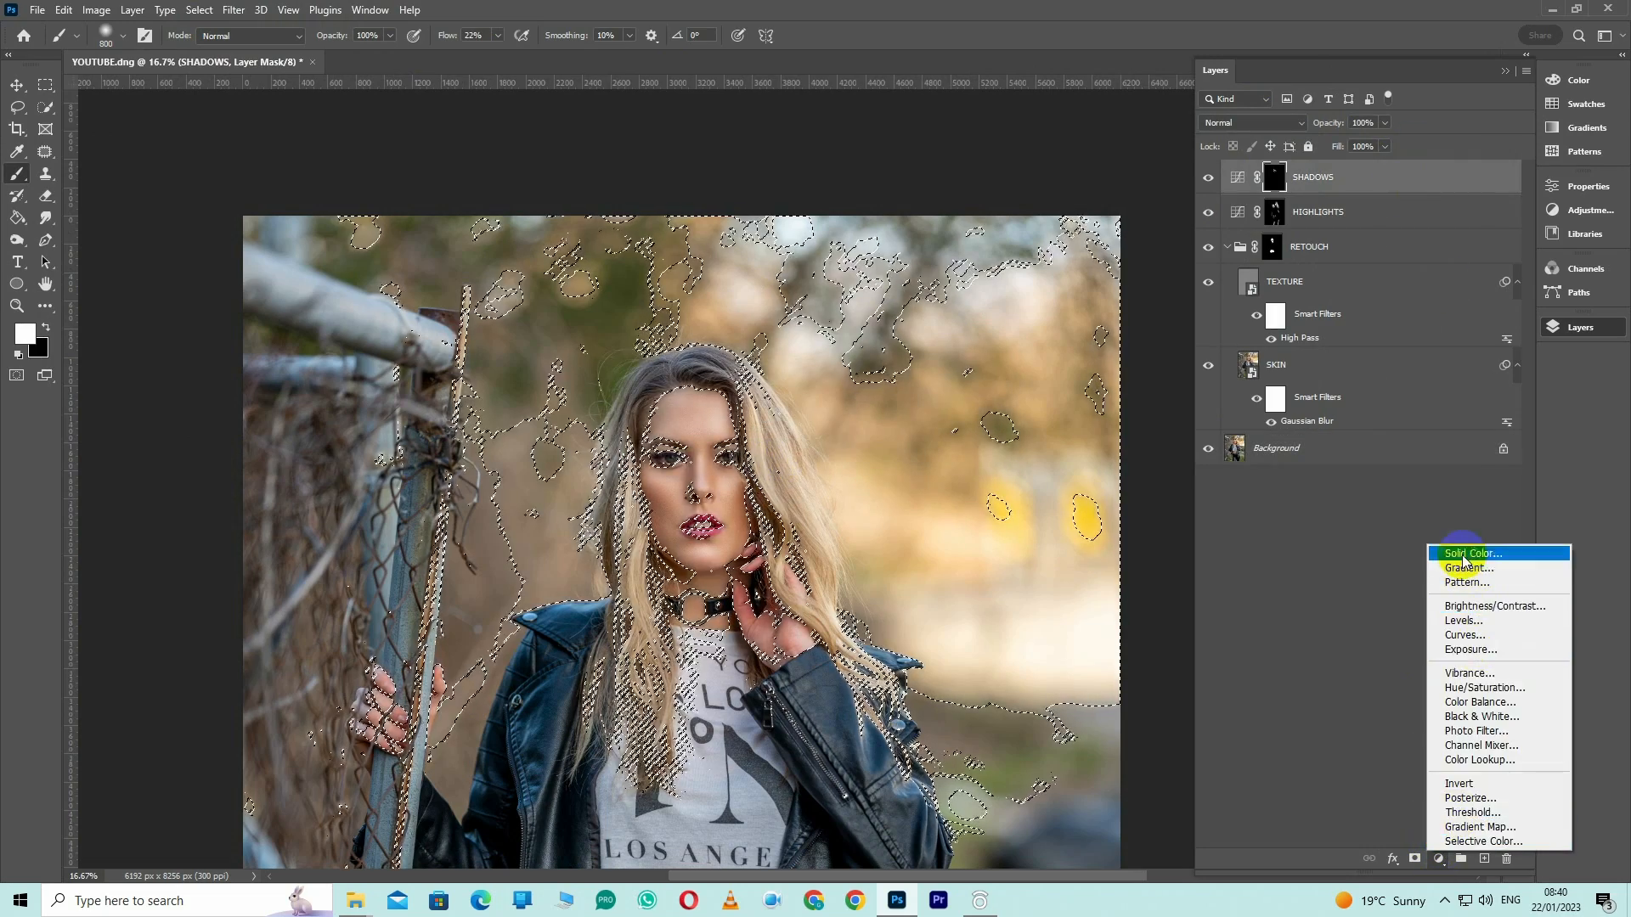
left_click(1453, 549)
left_click_drag(1160, 379, 1160, 374)
left_click_drag(1081, 226, 1052, 219)
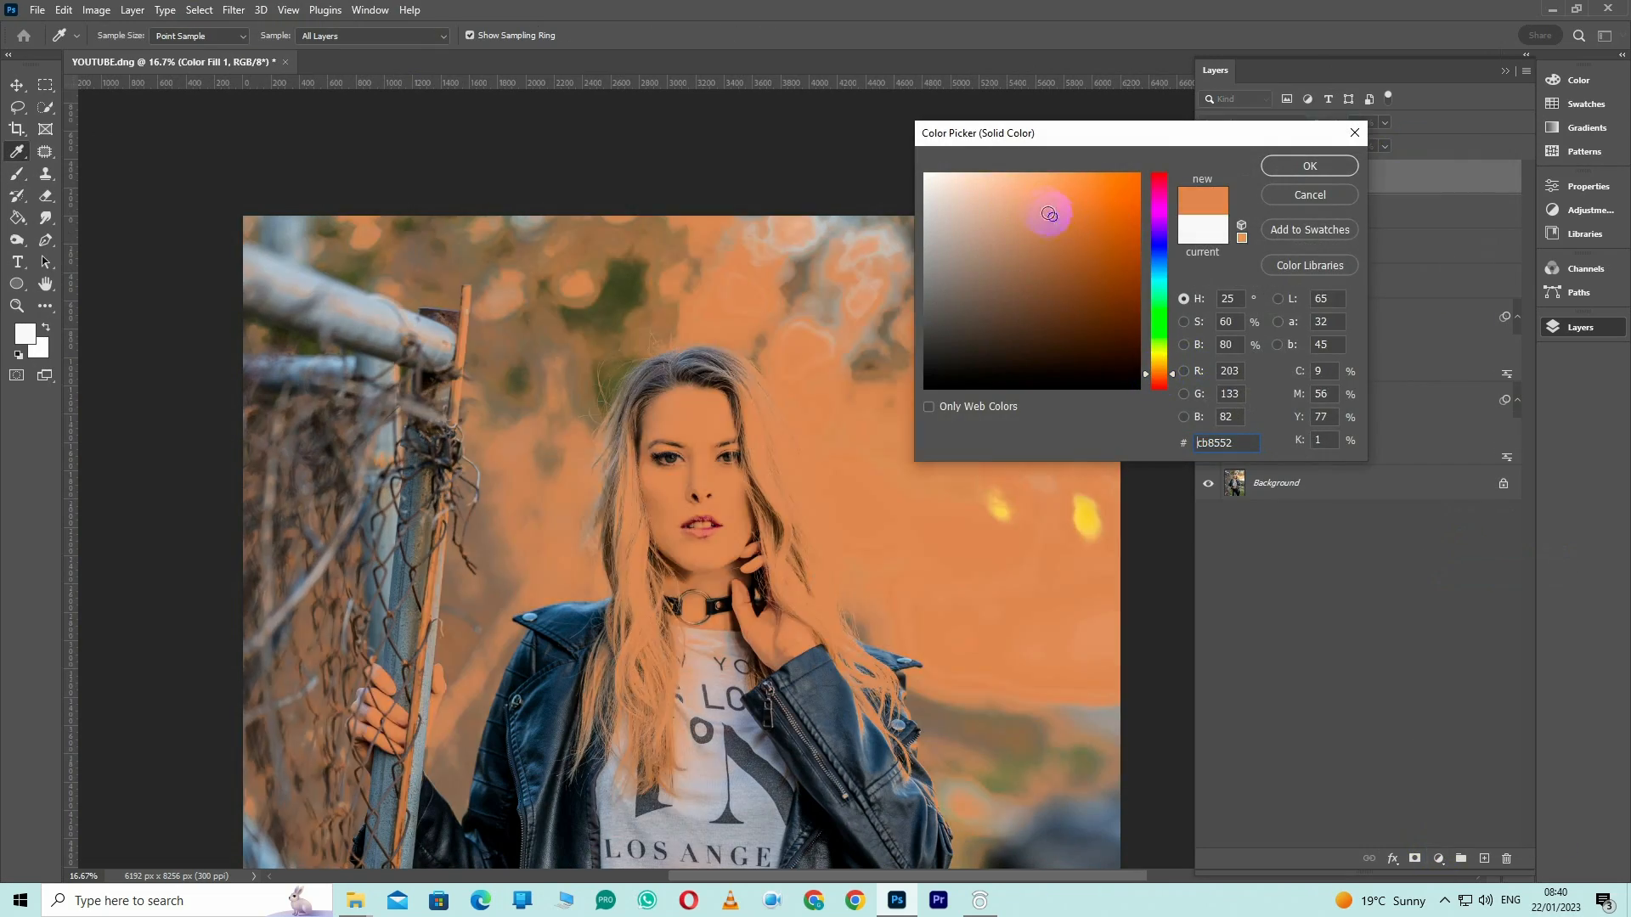
left_click(1291, 166)
Set the color fill layer's blend mode to Hard Mix and its fill to 9%
left_click(1252, 122)
left_click(1218, 405)
left_click_drag(1384, 145, 1316, 166)
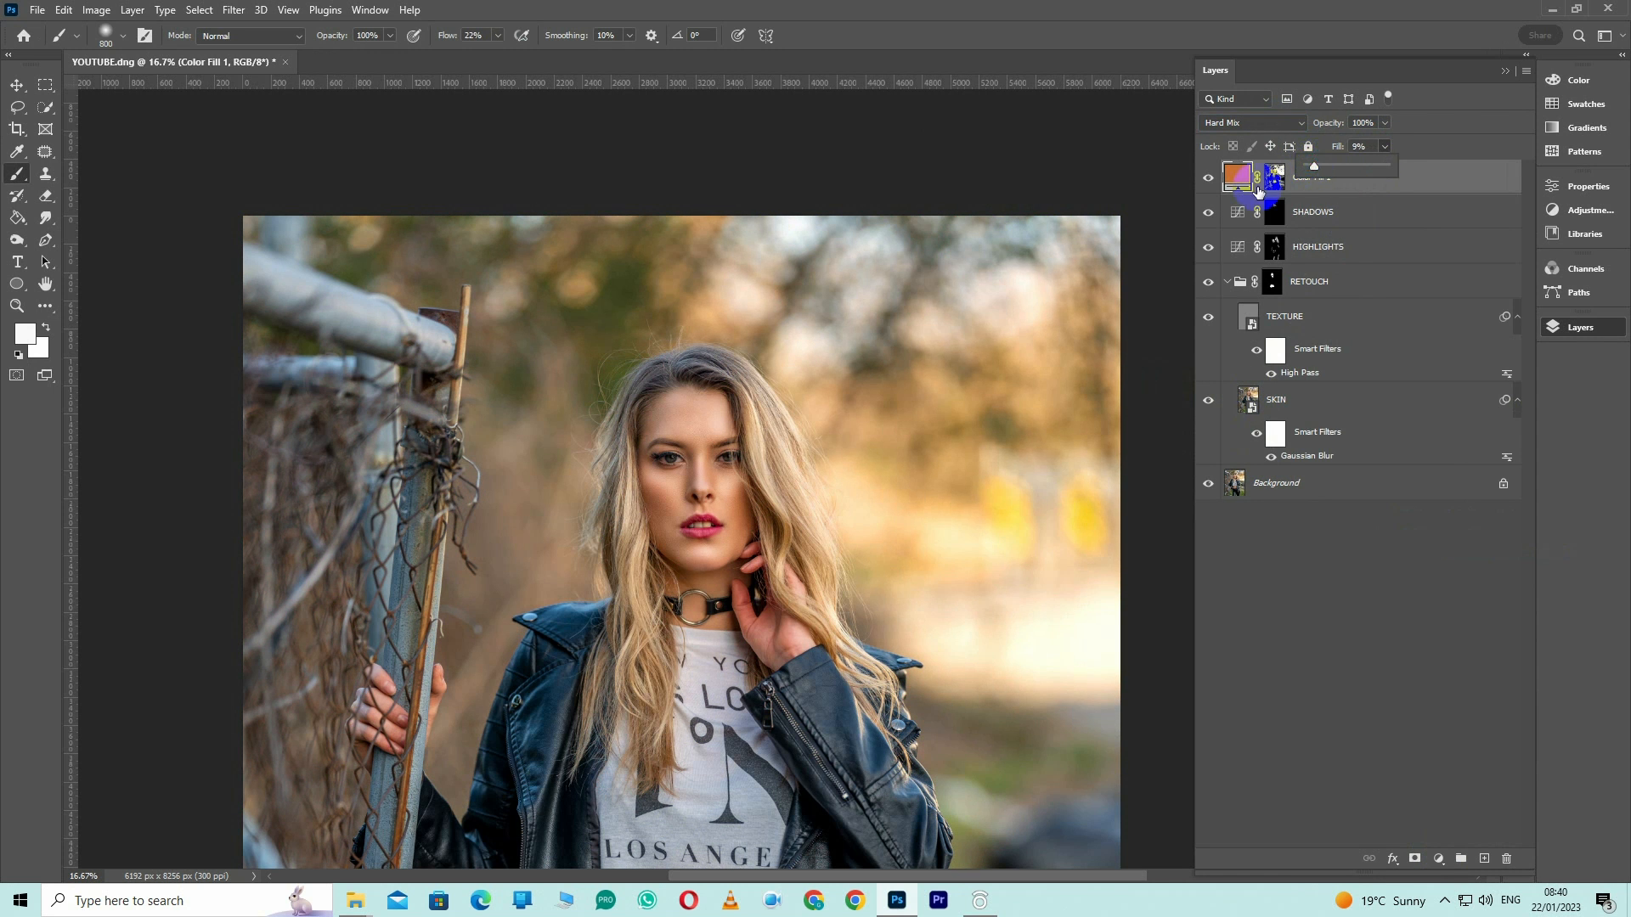
Change the fill layer's color to the lighter orange #d4986b
double_click(1256, 185)
left_click_drag(1045, 277, 1030, 209)
left_click(1312, 170)
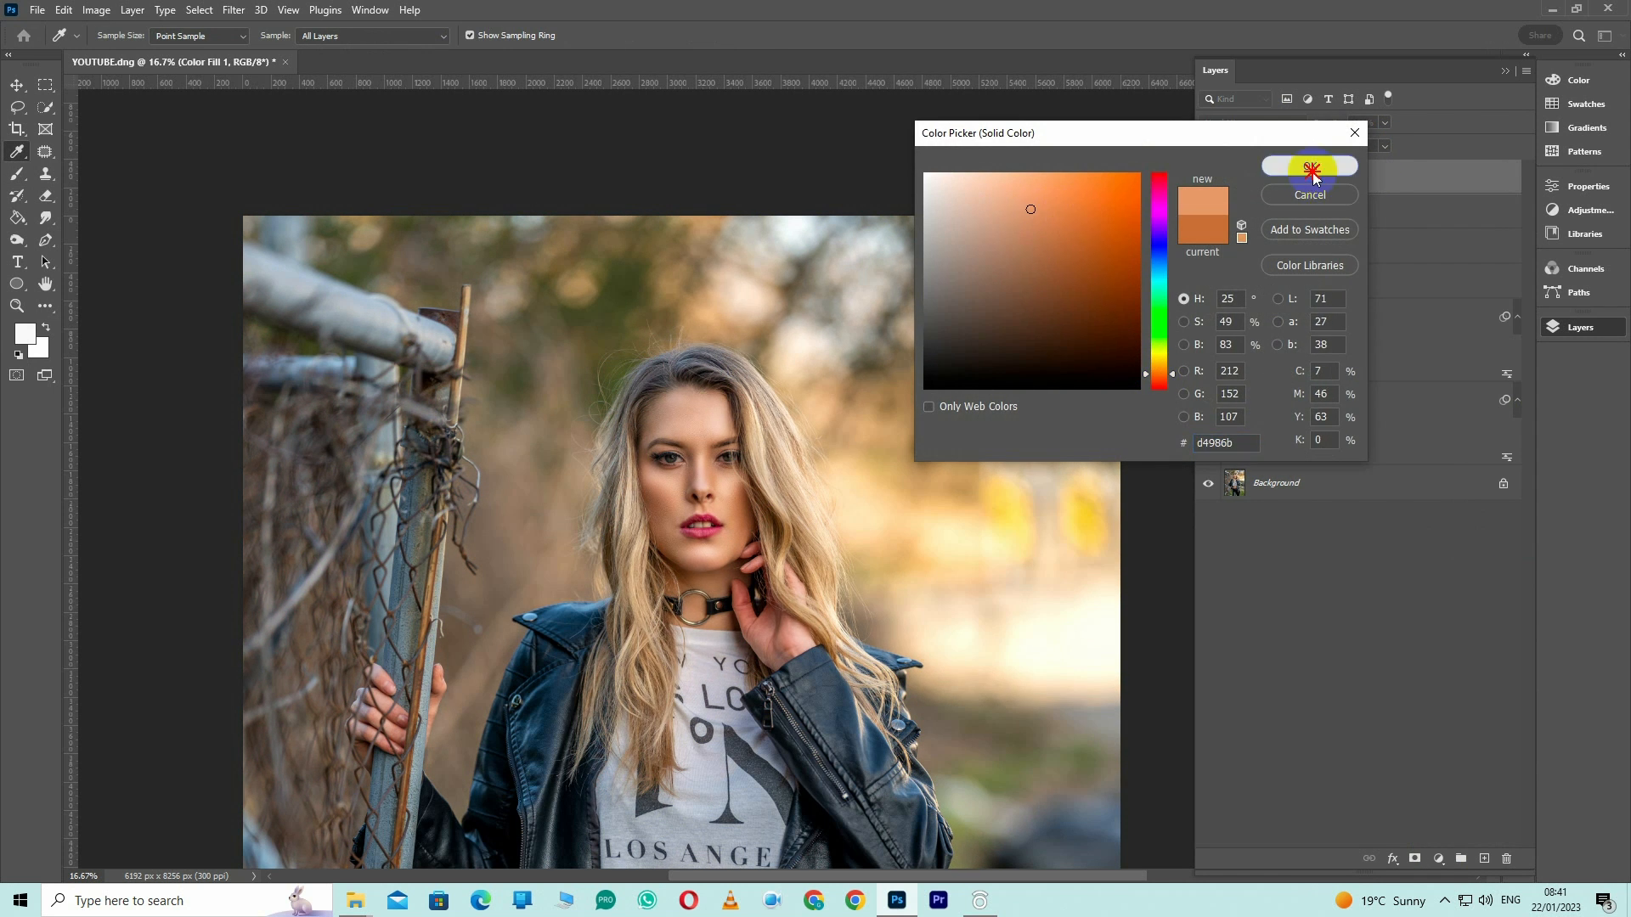
Stamp all visible layers into a new merged layer above the color fill
key("ctrl+minus")
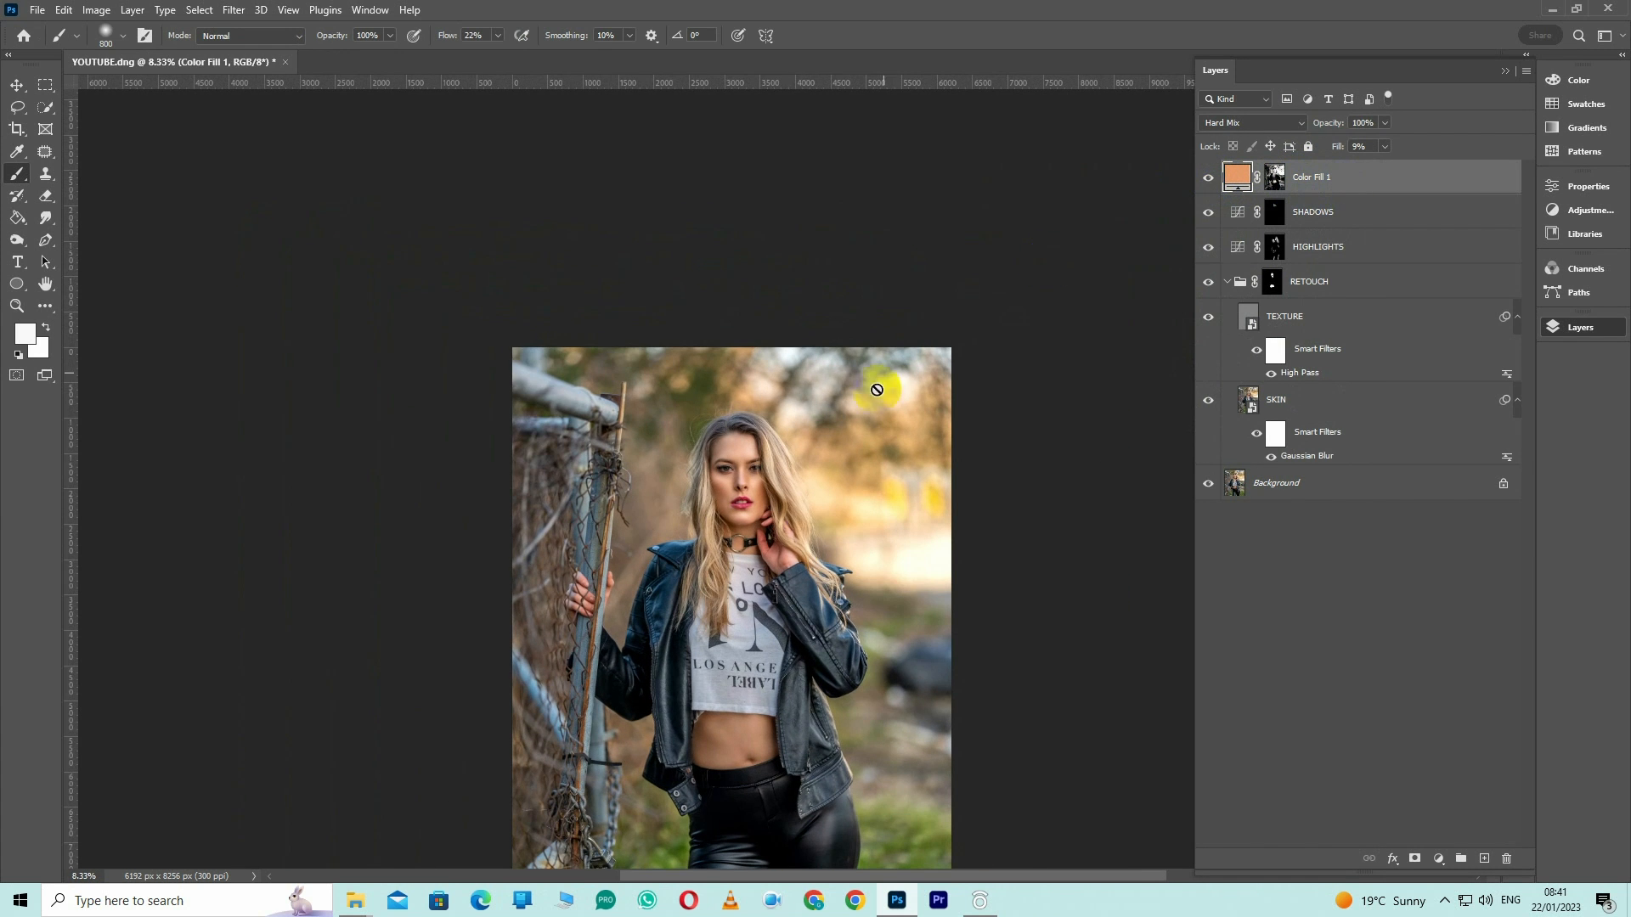
scroll(807, 416, "down", 3)
key("ctrl+shift+alt+e")
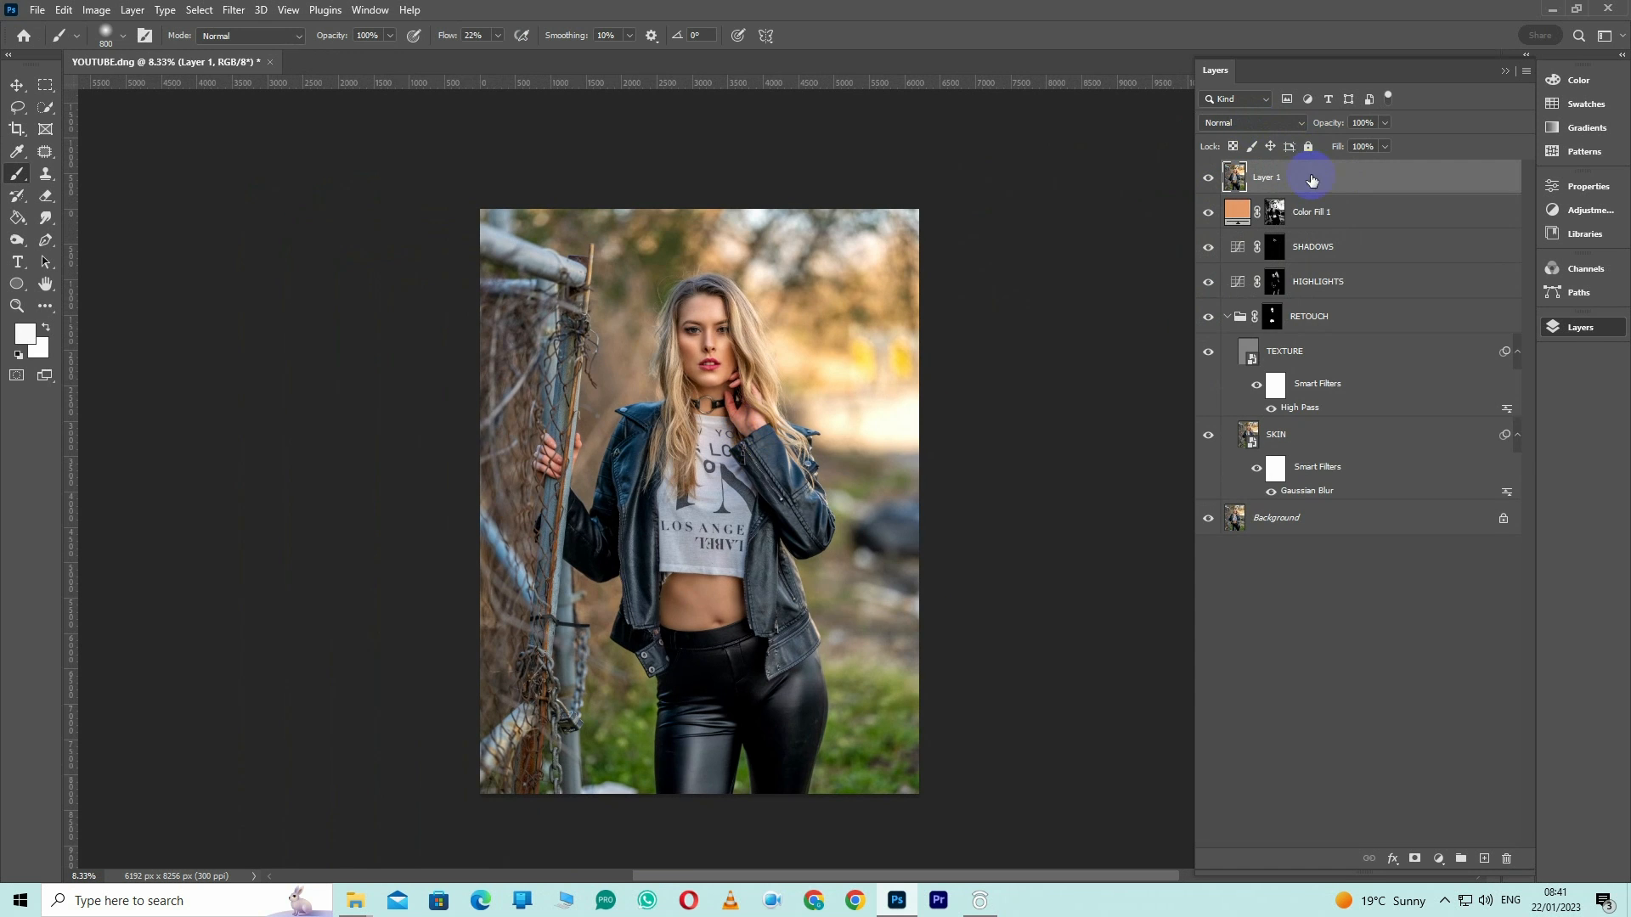
scroll(737, 340, "up", 2)
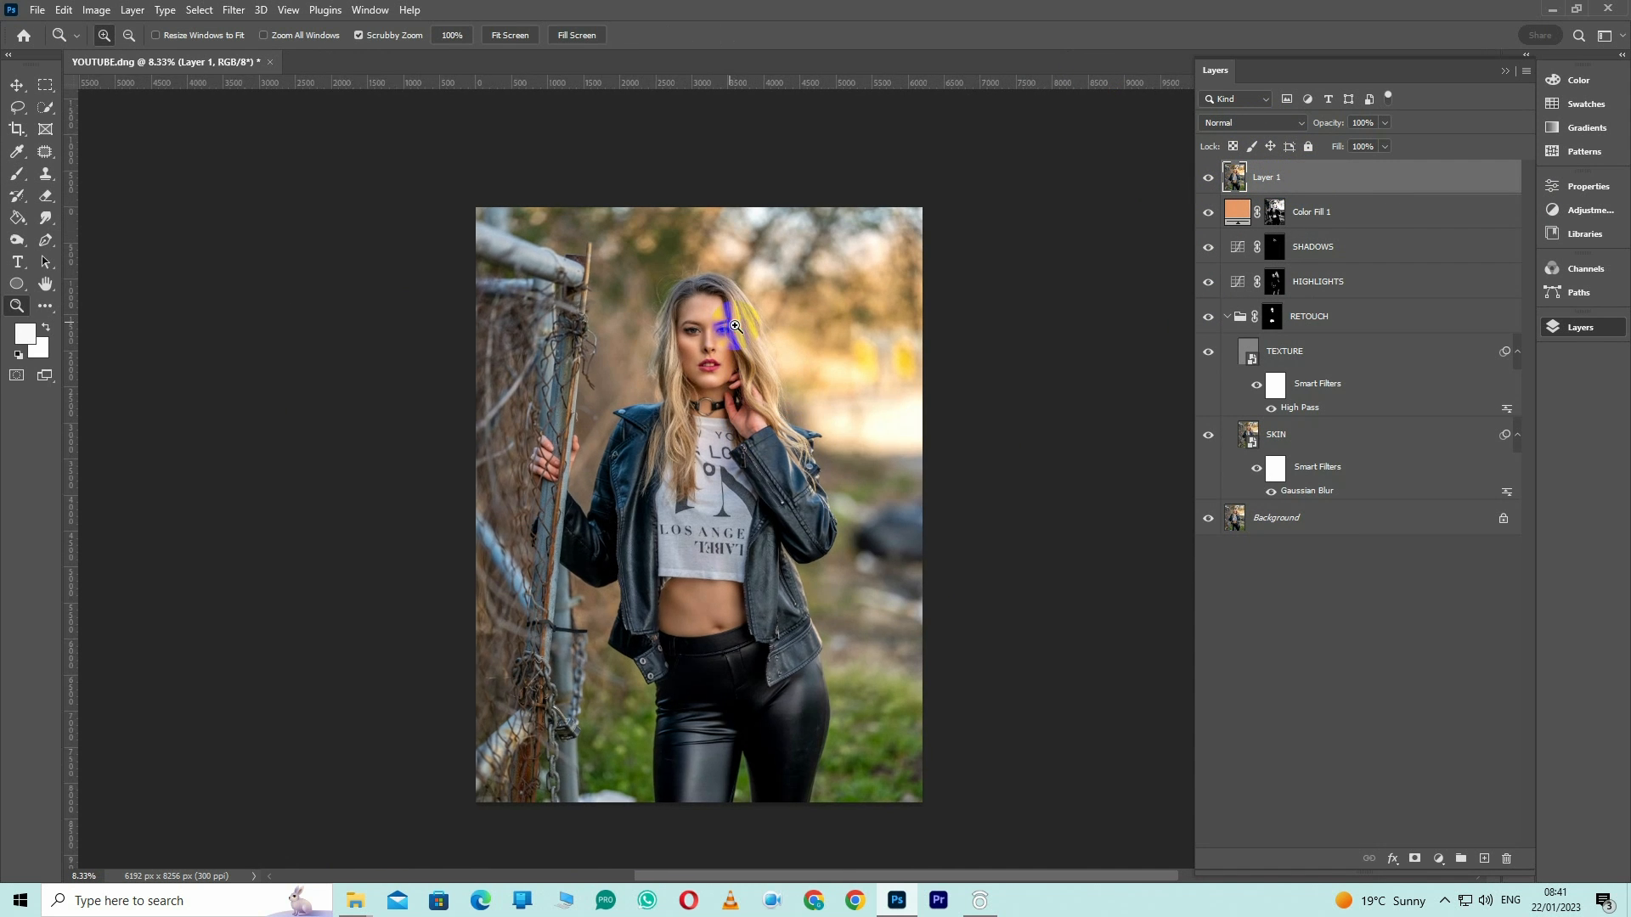
left_click(1445, 900)
left_click(1408, 862)
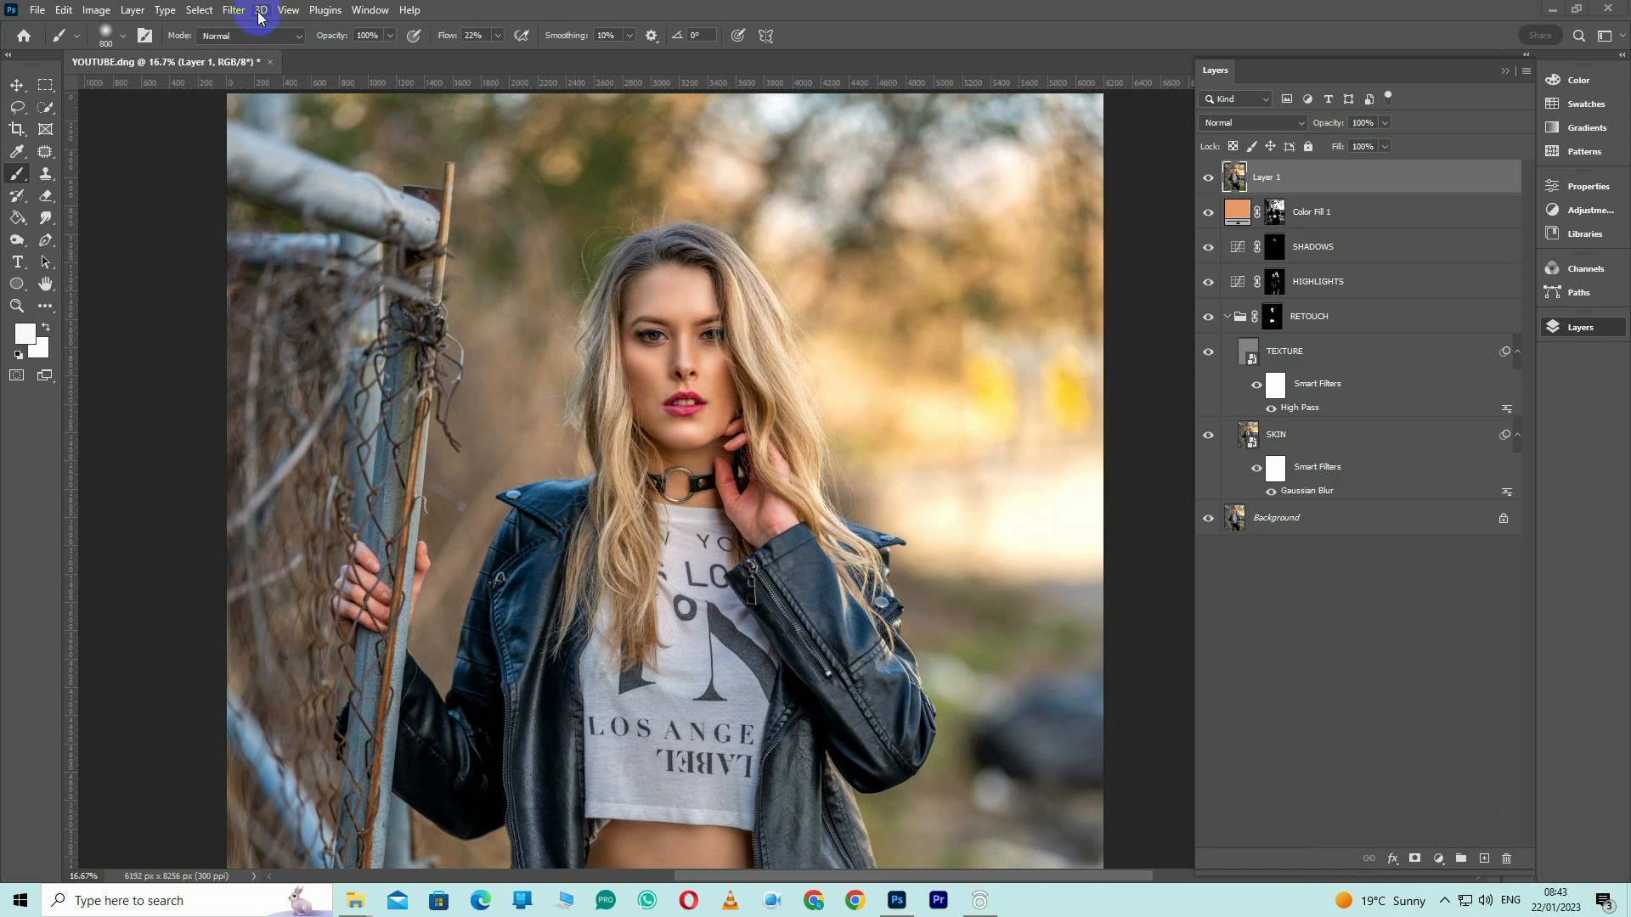
Open Layer 1 in the Camera Raw Filter and create a Subject mask inverted to cover the background
left_click(237, 10)
left_click(313, 137)
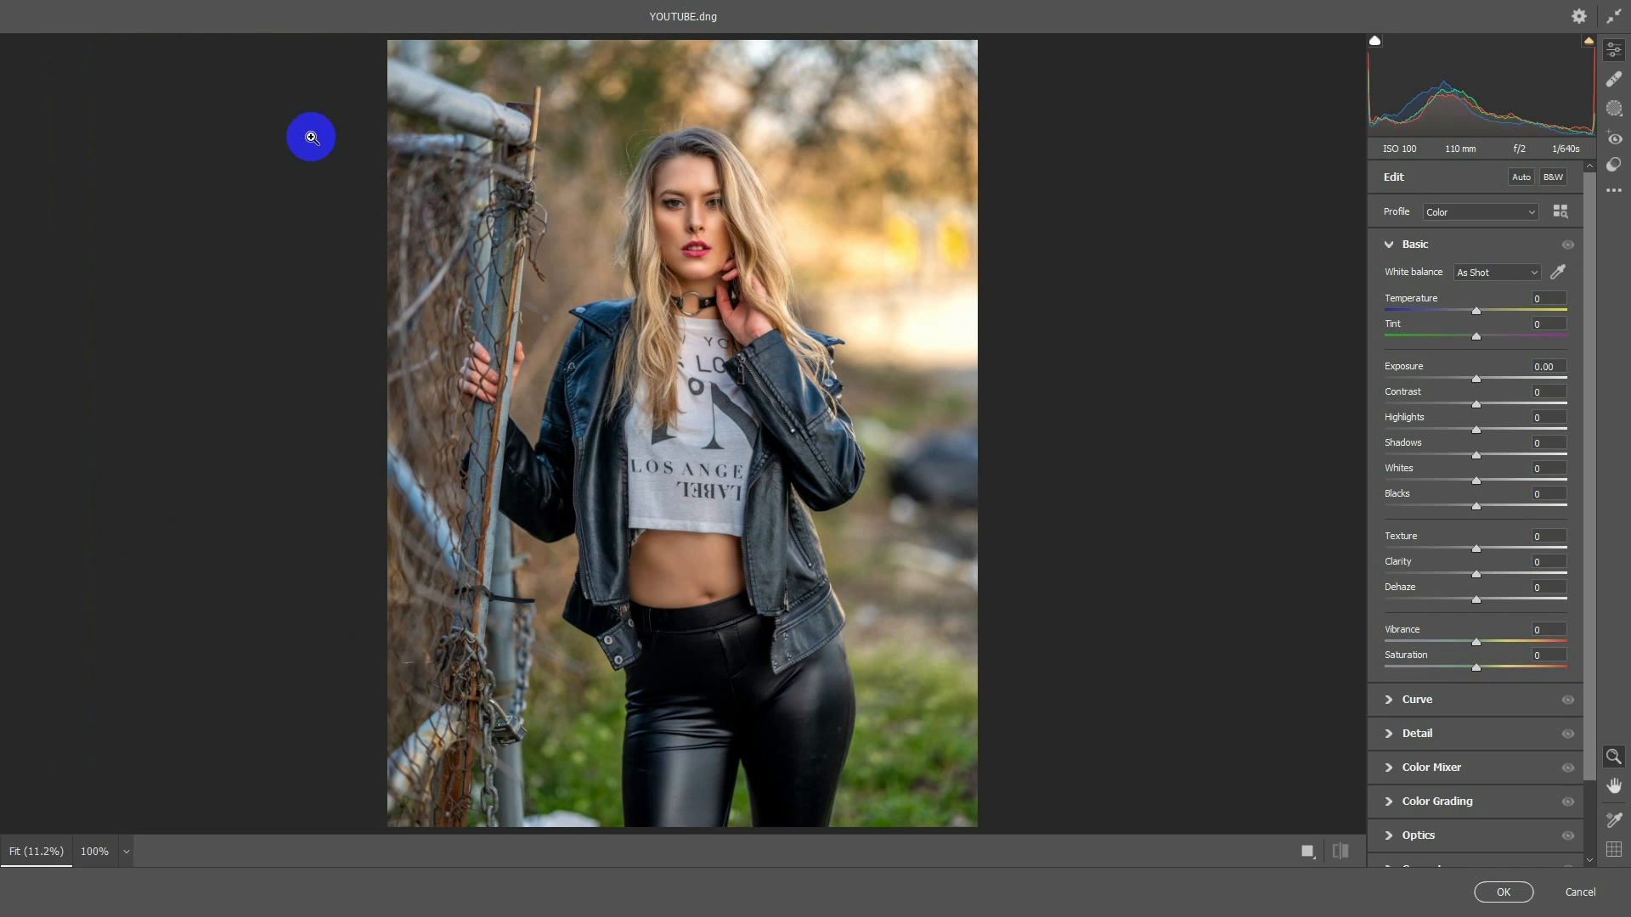
left_click(1614, 107)
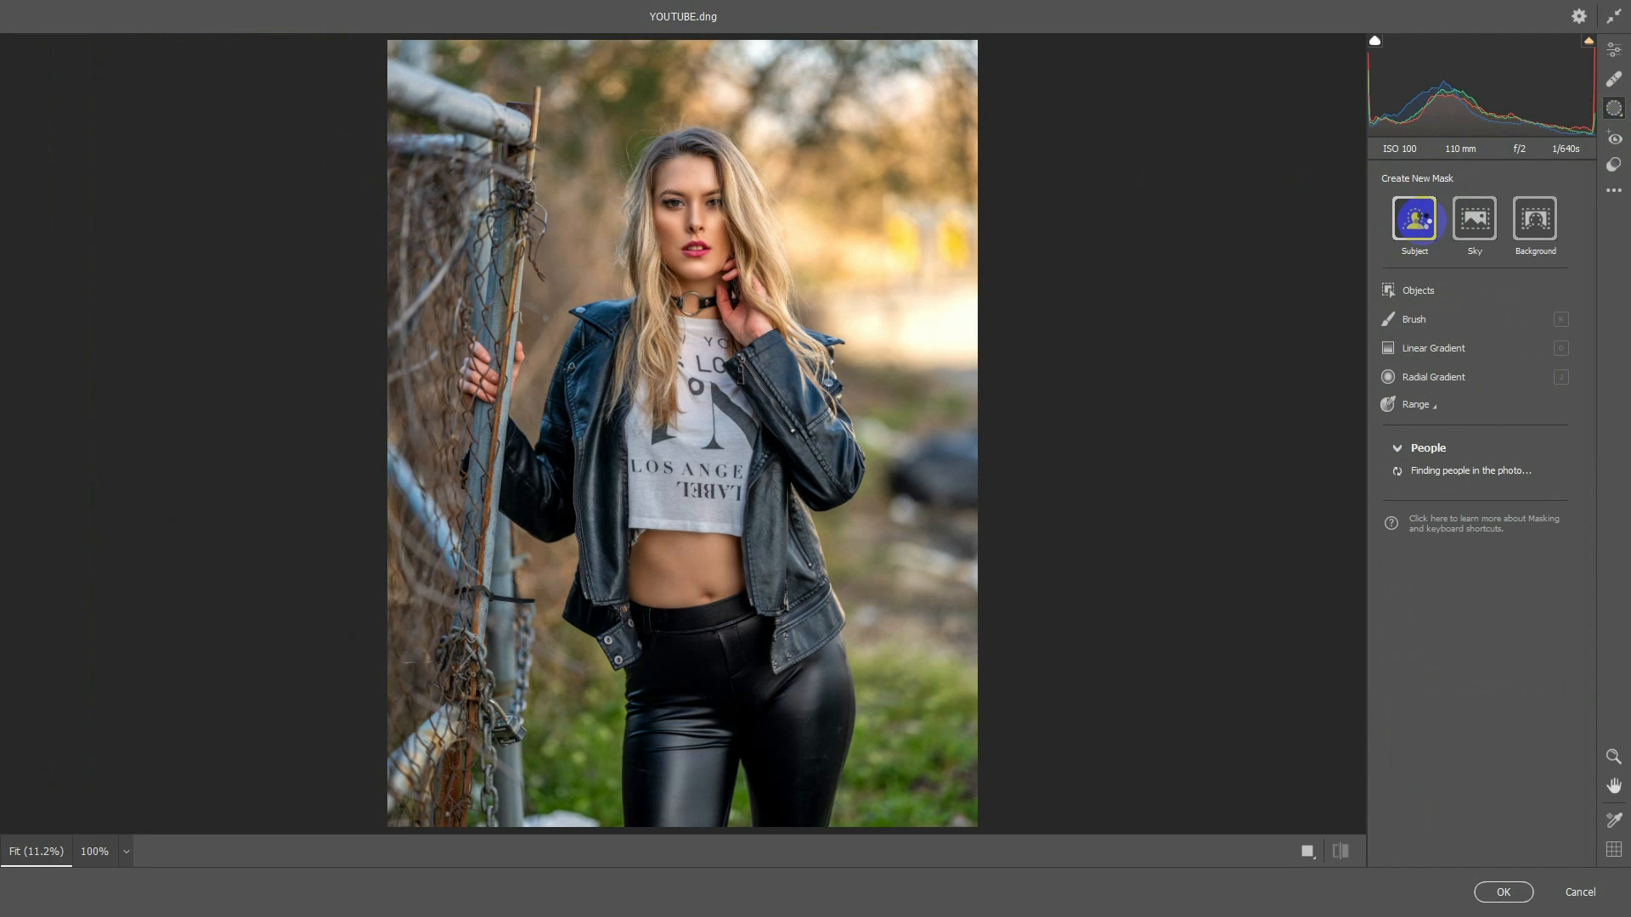
left_click(1416, 219)
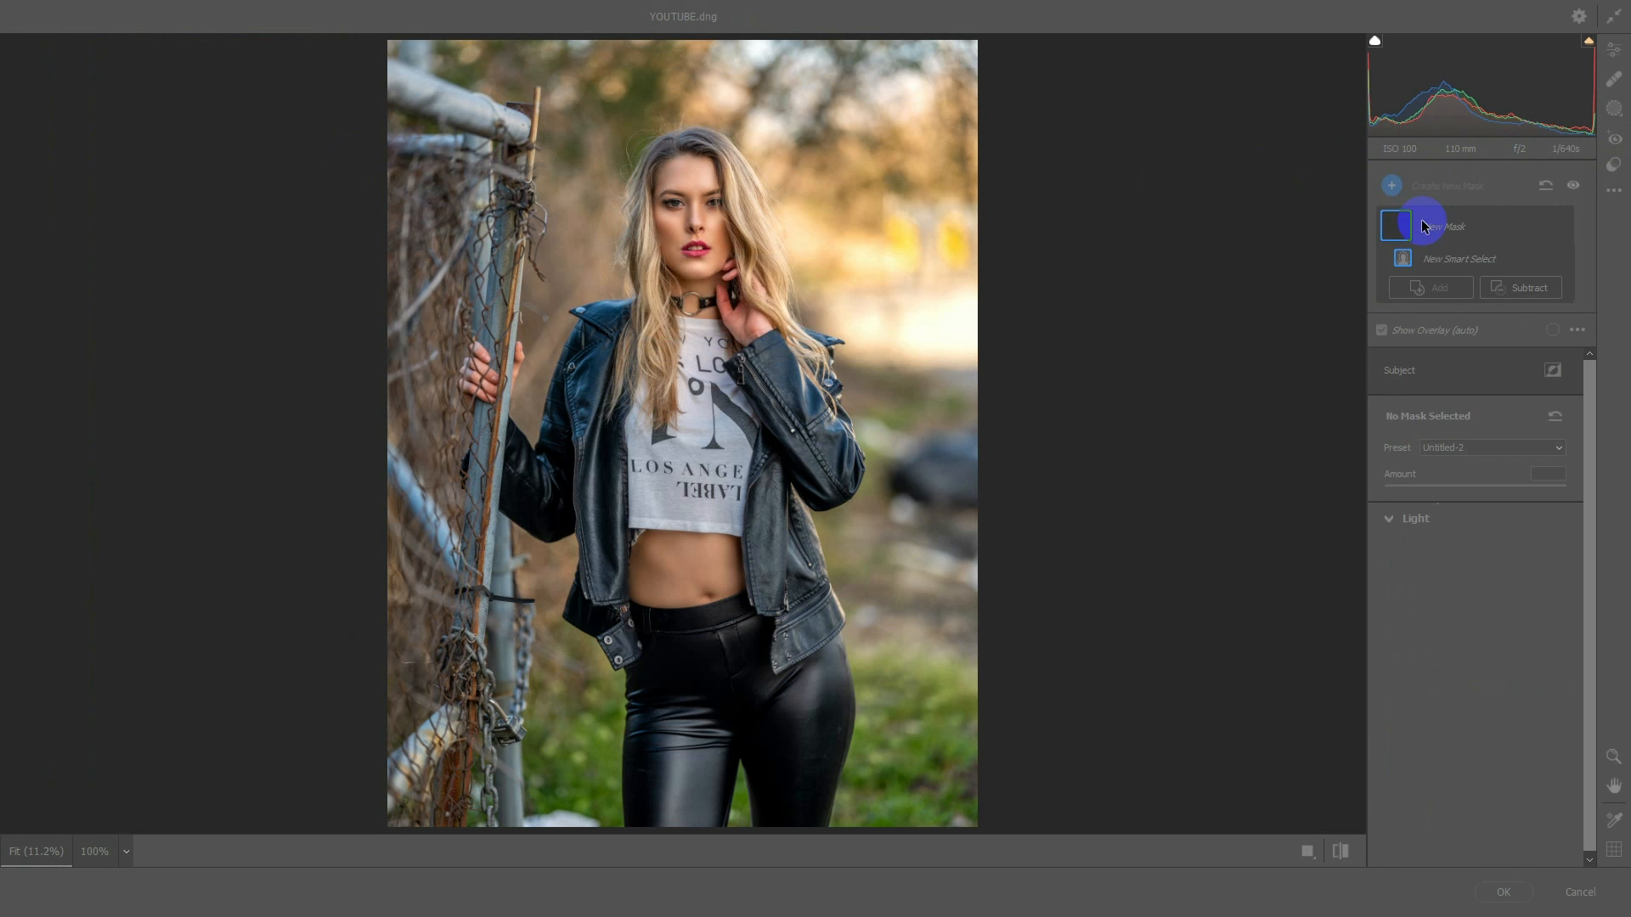
left_click(1551, 370)
Darken the masked background with Exposure -1.60, Contrast -100 and Highlights -40
left_click(1472, 556)
left_click_drag(1471, 557, 1361, 571)
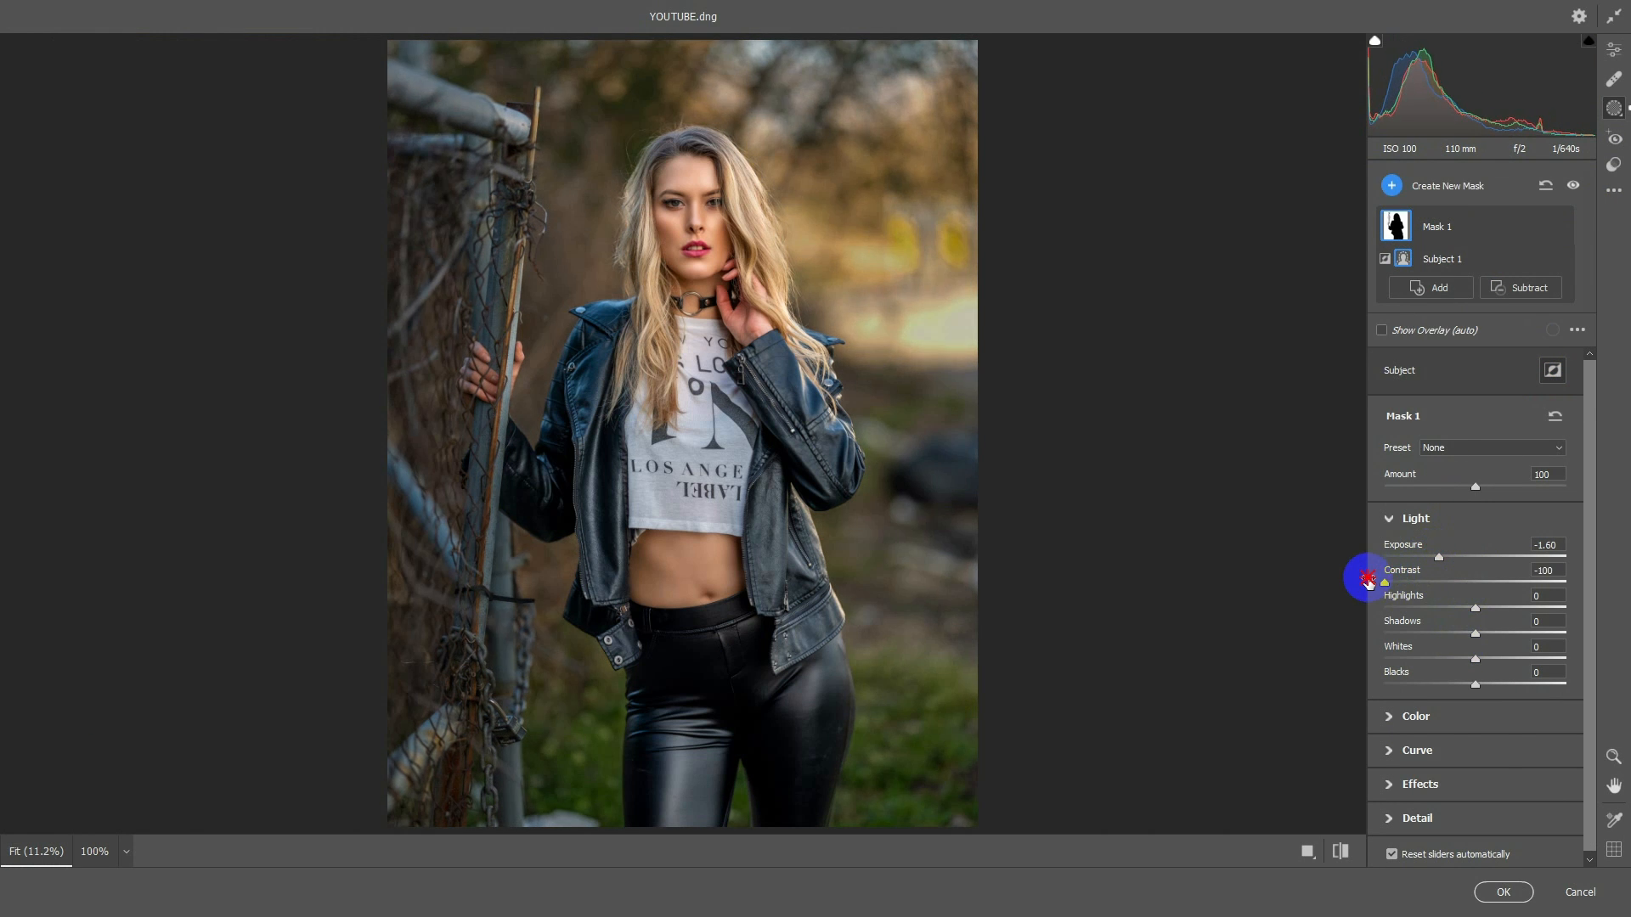
mouse_move(1463, 608)
left_mouse_down()
mouse_move(1340, 613)
mouse_move(1580, 600)
mouse_move(1438, 608)
left_mouse_up()
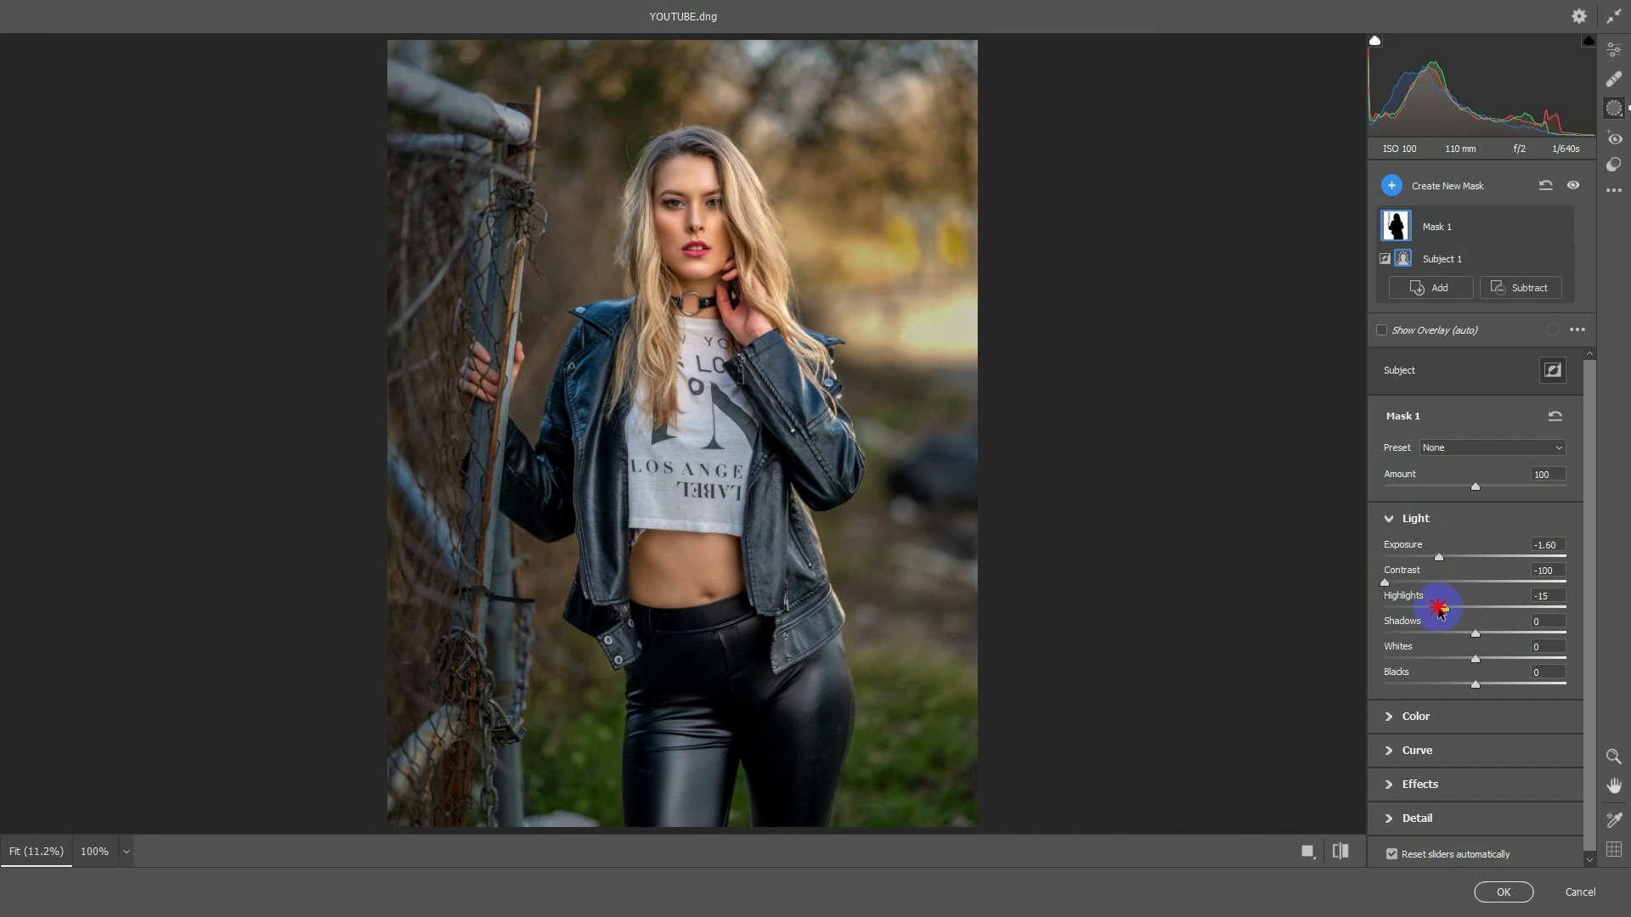
Warm the masked background with Temperature +68 and Saturation +10
left_click(1424, 720)
left_click_drag(1475, 755, 1512, 758)
scroll(1566, 696, "down", 3)
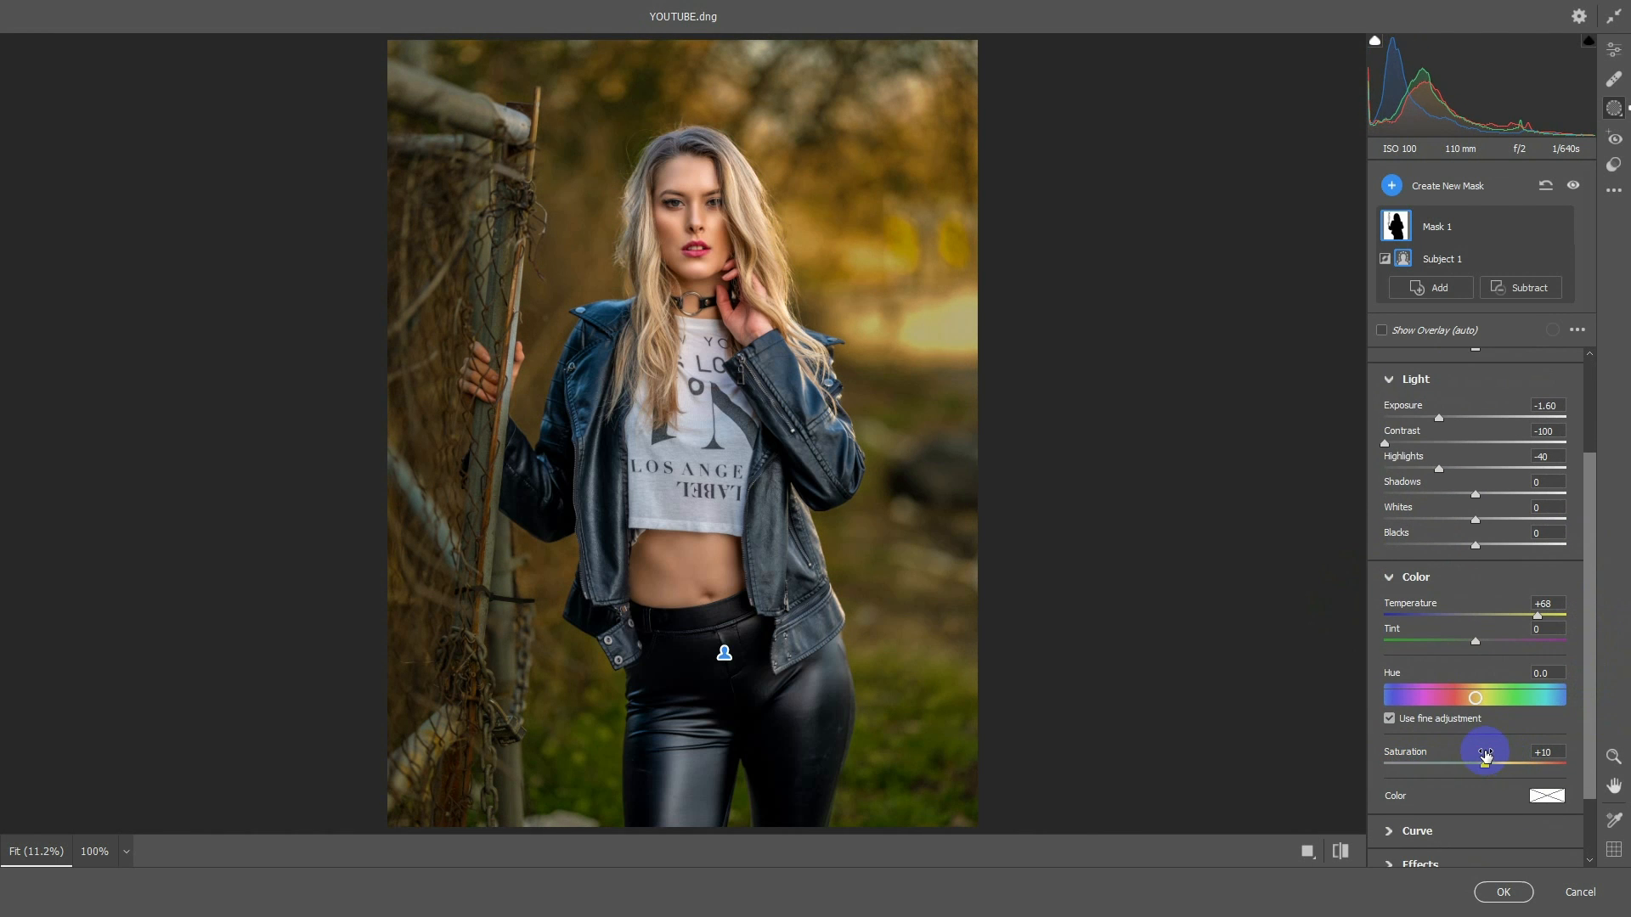
Soften the masked background with Texture -36, Clarity -36 and Dehaze -17
left_click_drag(1593, 569, 1591, 754)
left_click(1445, 779)
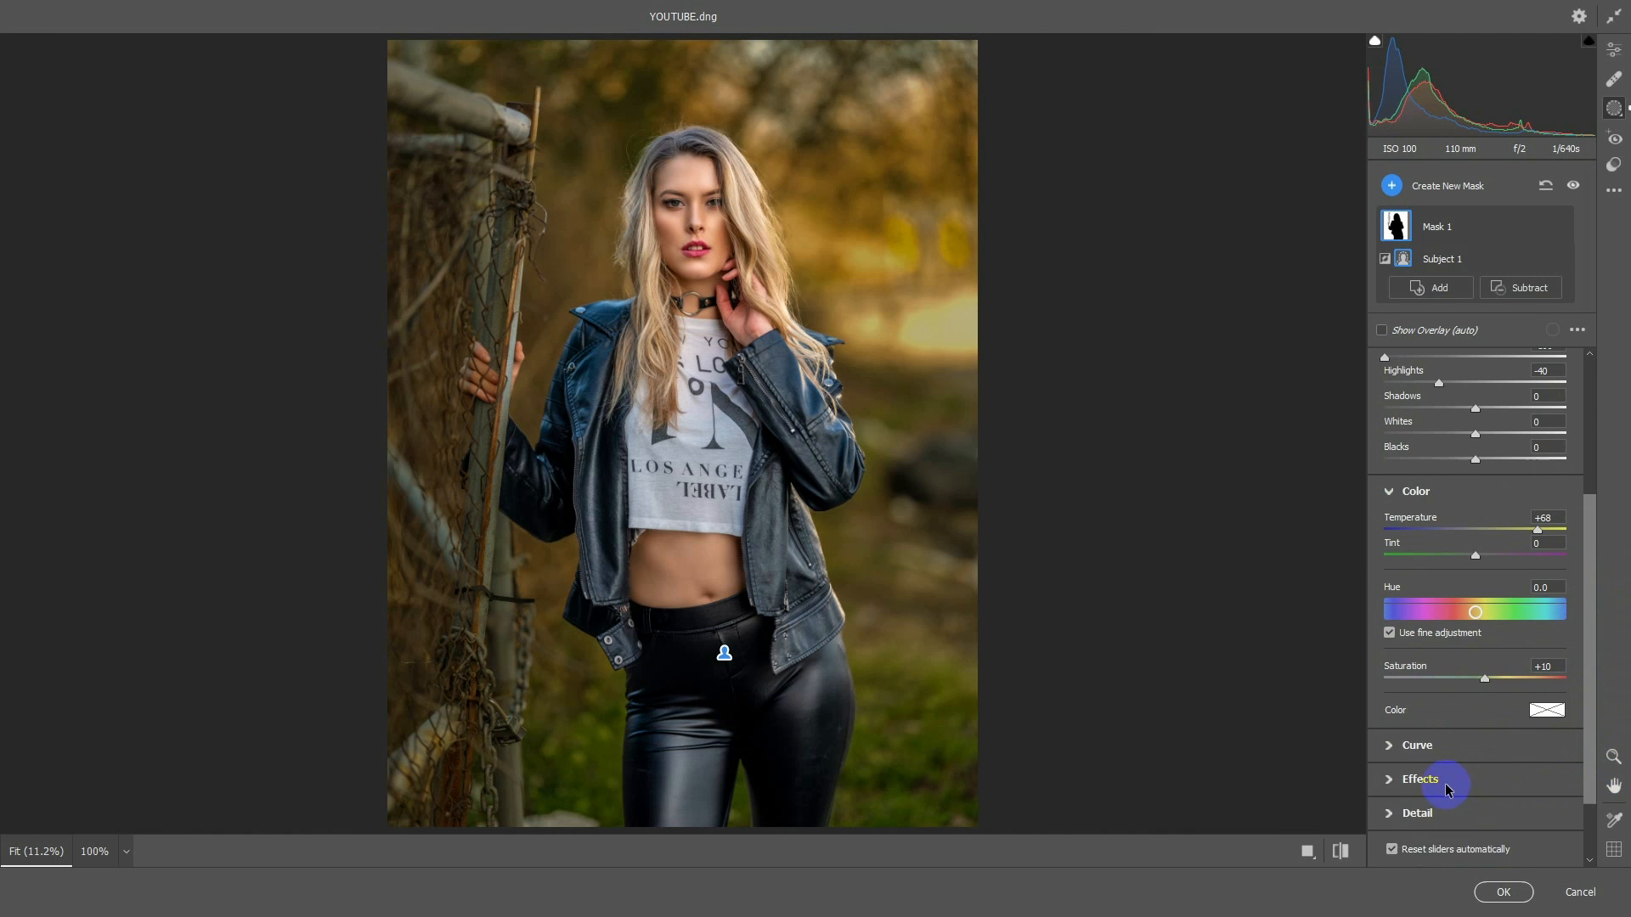
left_click_drag(1584, 655, 1585, 748)
left_click_drag(1471, 765, 1439, 732)
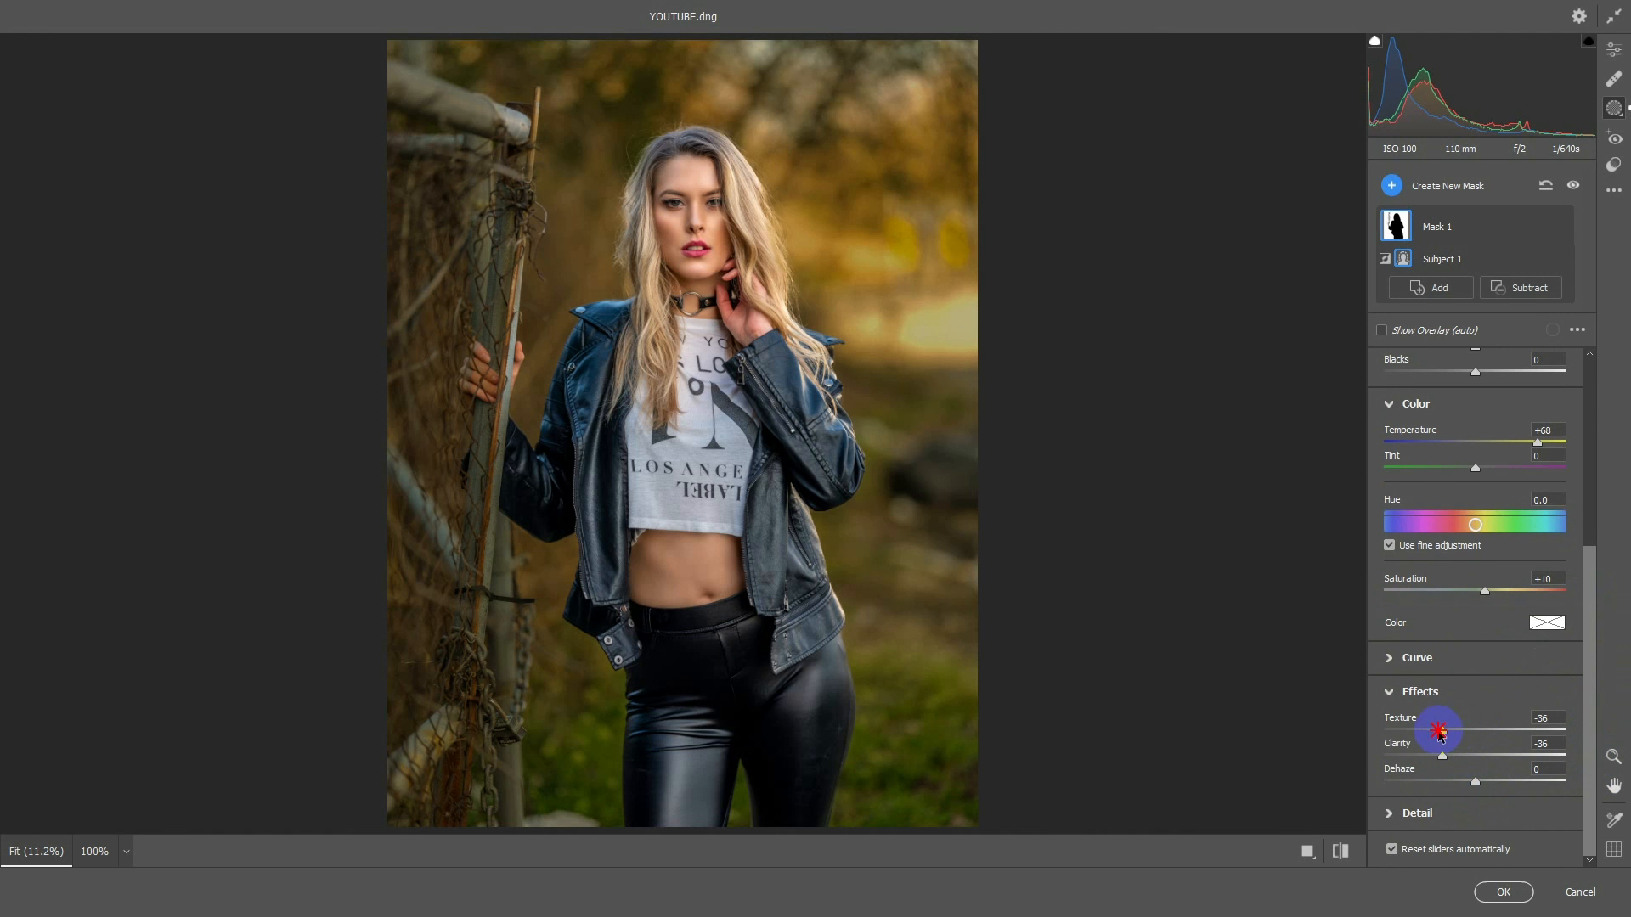
mouse_move(1470, 789)
left_mouse_down()
mouse_move(1445, 775)
mouse_move(1460, 778)
left_mouse_up()
Set the background mask's Noise Reduction to -68 and Moire Reduction to -84
left_click(1499, 822)
left_click_drag(1590, 790, 1592, 871)
left_click_drag(1476, 766, 1413, 766)
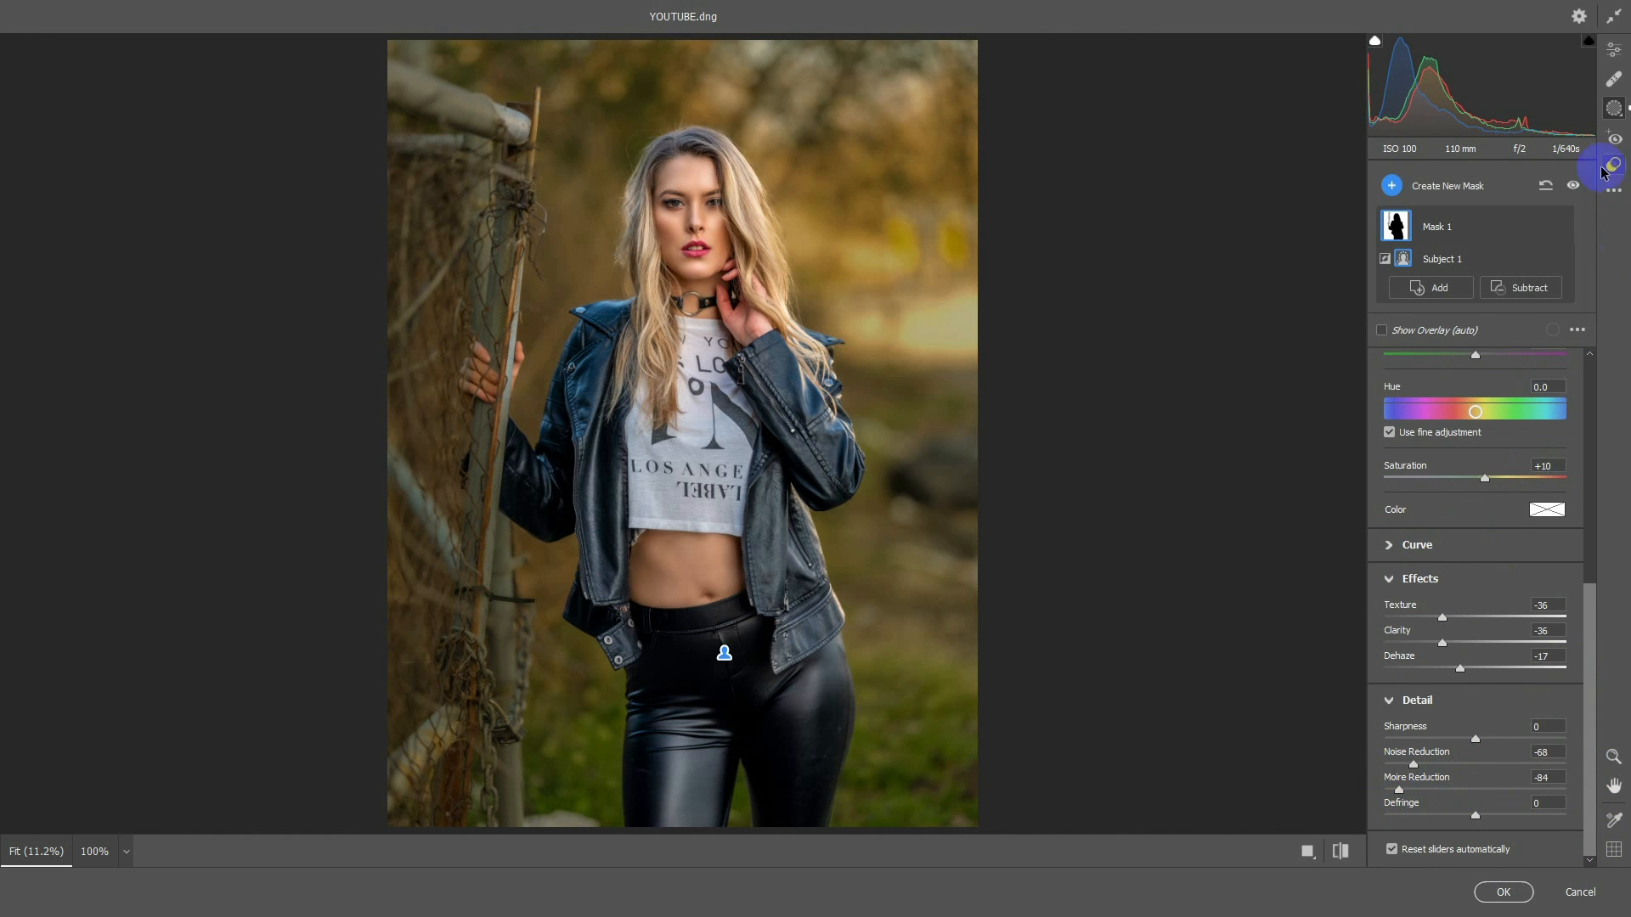
Darken the edges of the whole photo with Vignetting -30 in the global Effects adjustments
left_click(1614, 52)
left_click_drag(1589, 598, 1589, 680)
left_click(1432, 818)
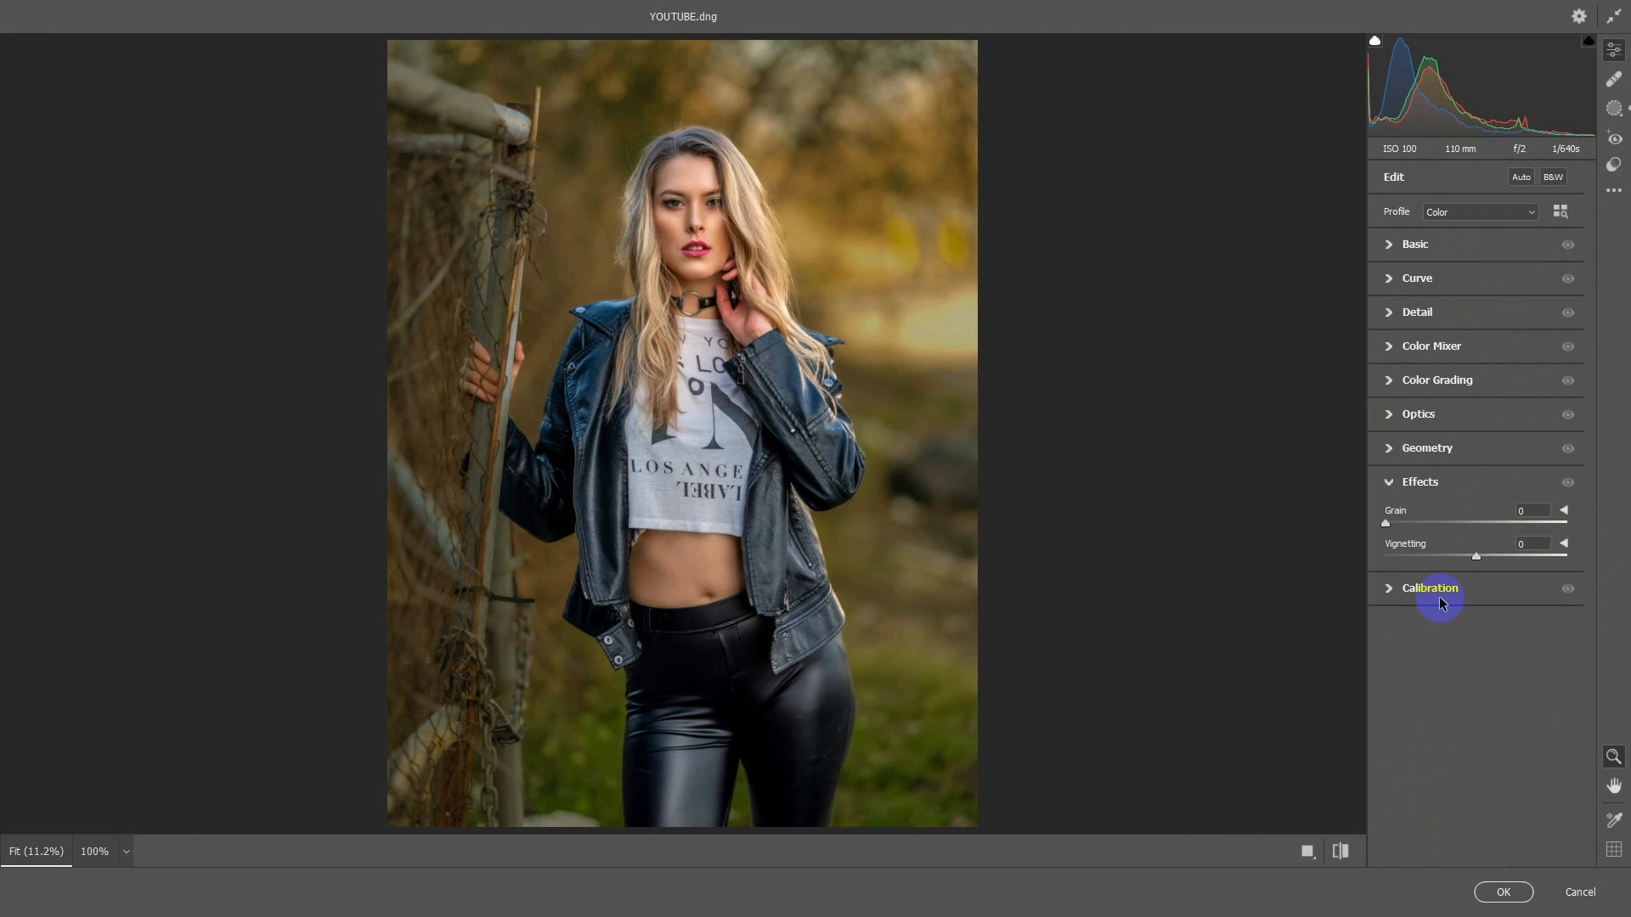
left_click_drag(1464, 555, 1444, 551)
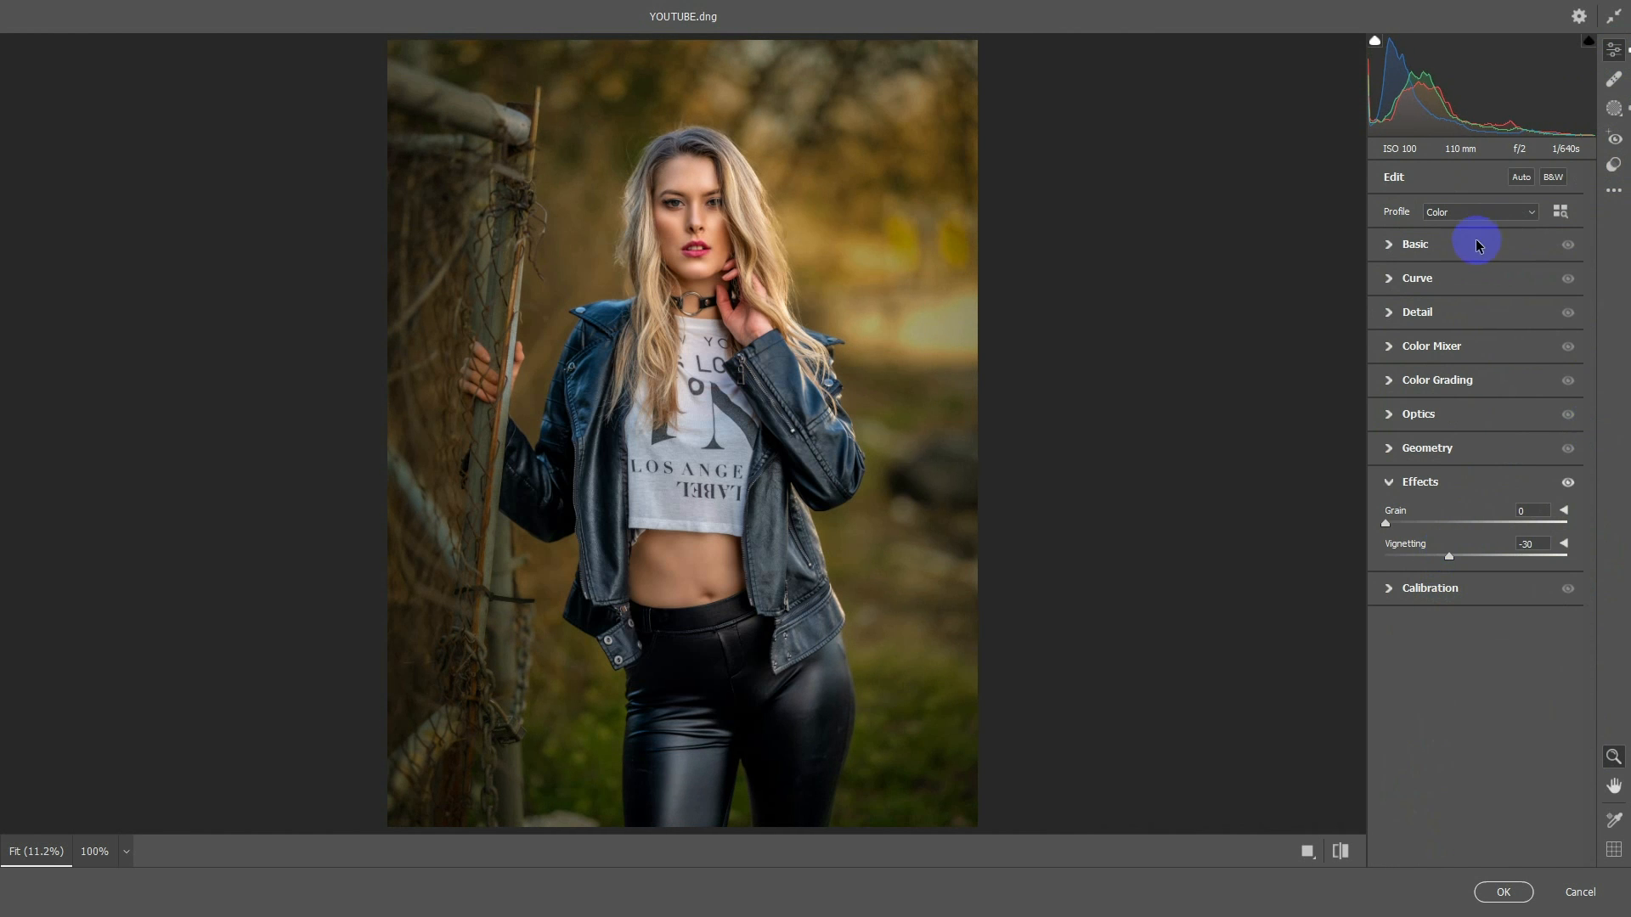
Set the global Contrast to -31, Exposure to +0.05, Blacks to -35, Whites to +12 and Temperature to -2, and compare before and after side by side
left_click(1477, 246)
left_click_drag(1476, 404, 1442, 406)
left_click(1478, 382)
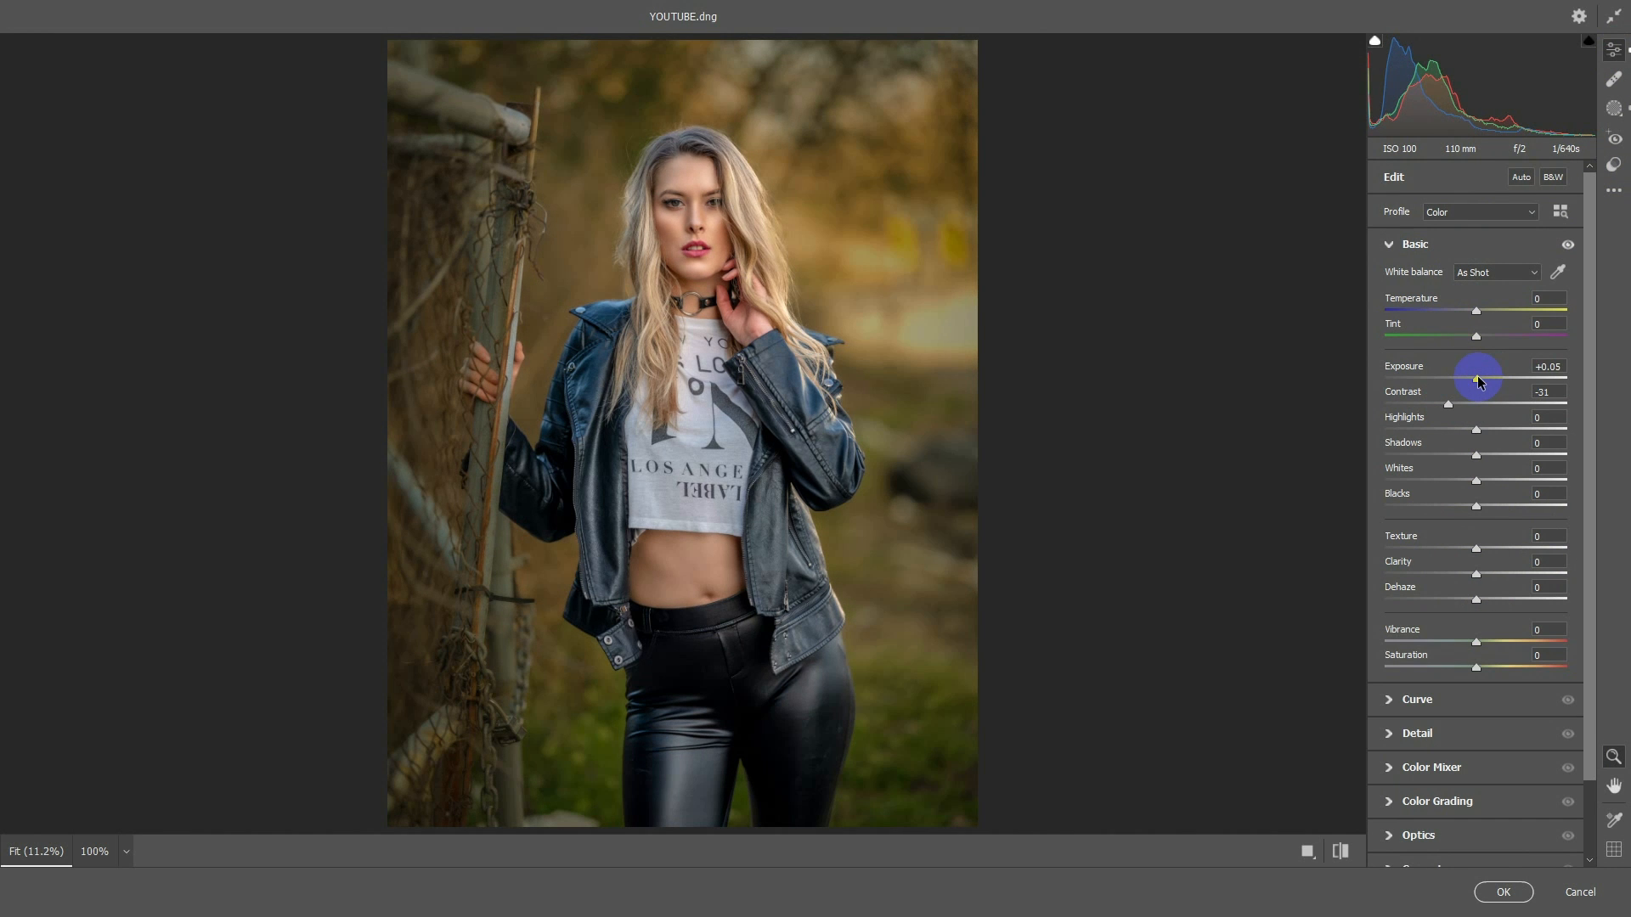
left_click_drag(1467, 508, 1504, 482)
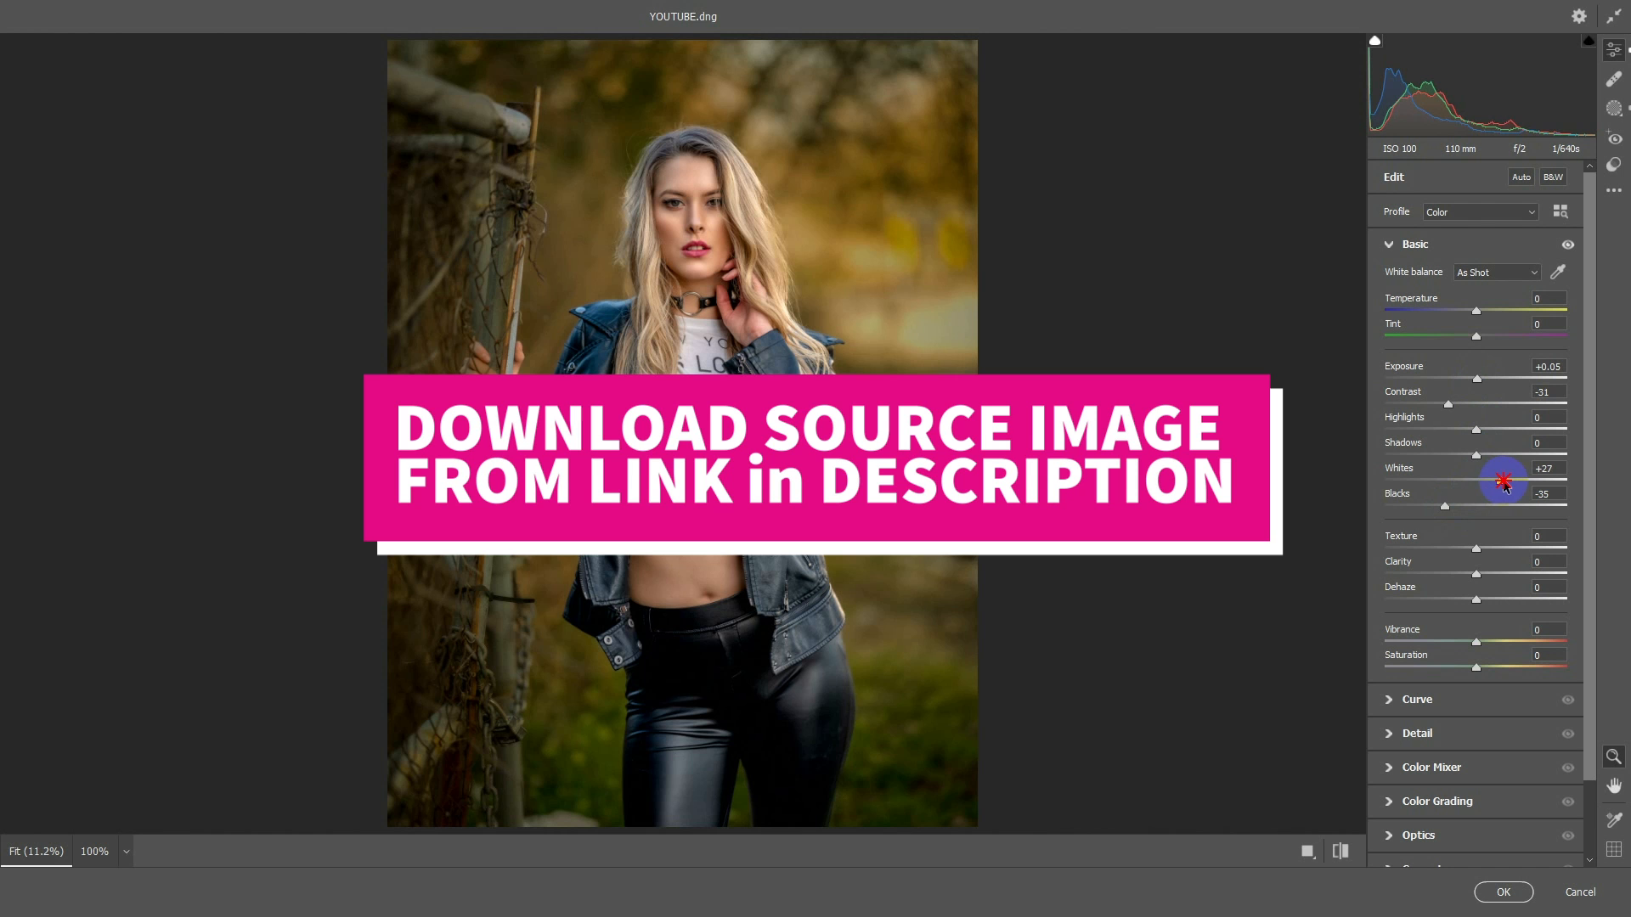
left_click_drag(1464, 311, 1474, 312)
key("q")
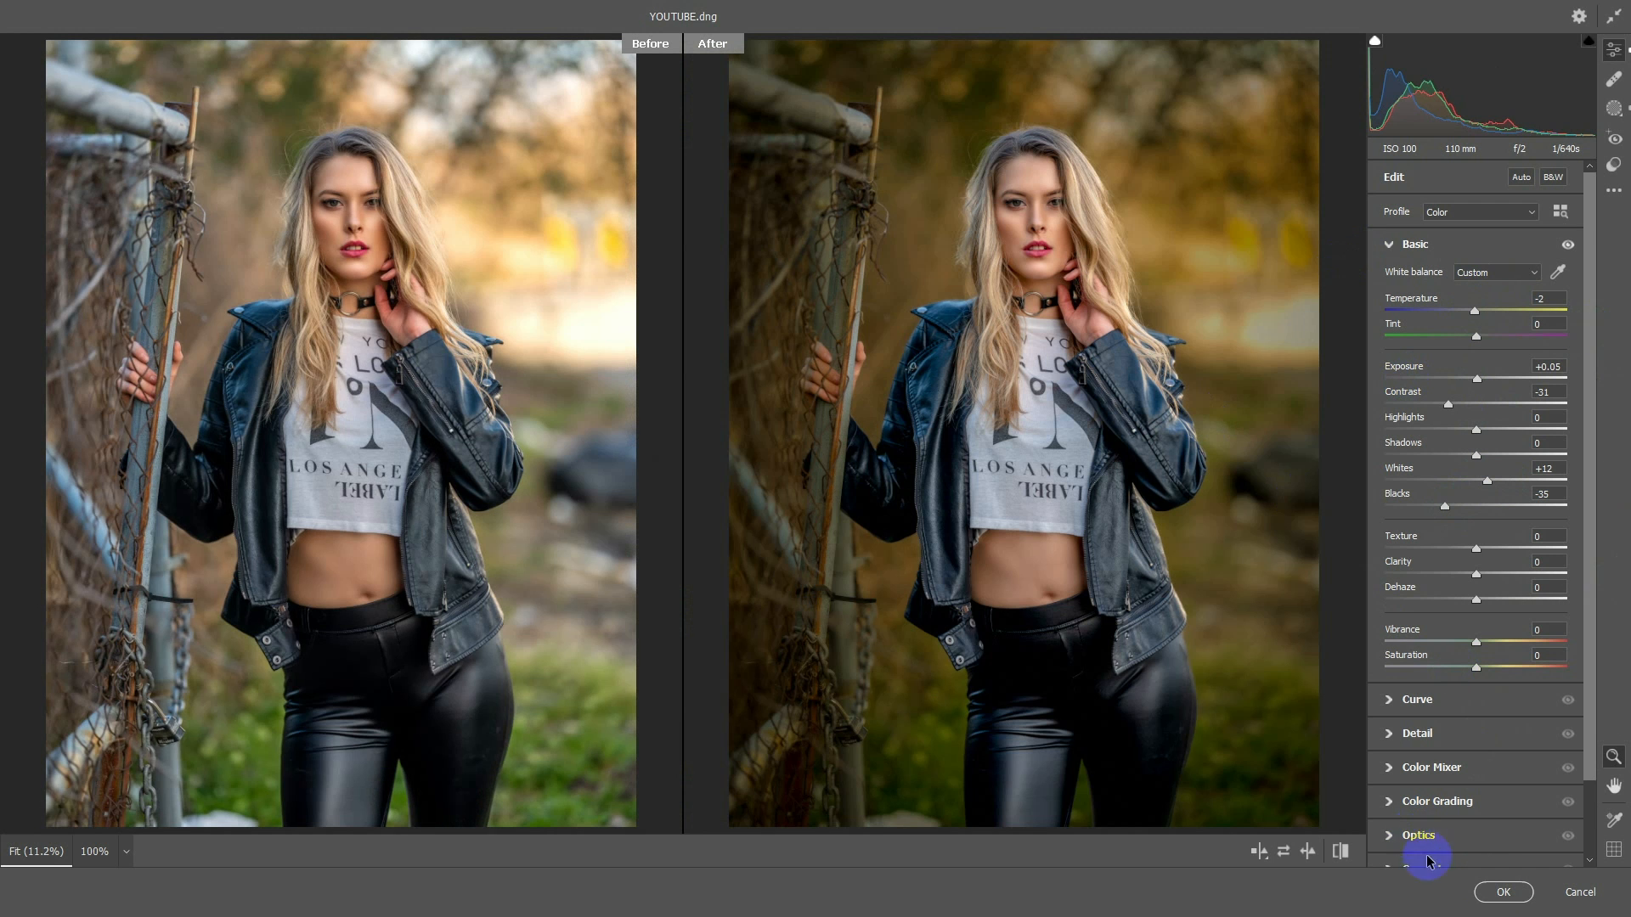
Apply the CN07 preset from the Style: Cinematic group
left_click(1614, 166)
scroll(1584, 371, "down", 3)
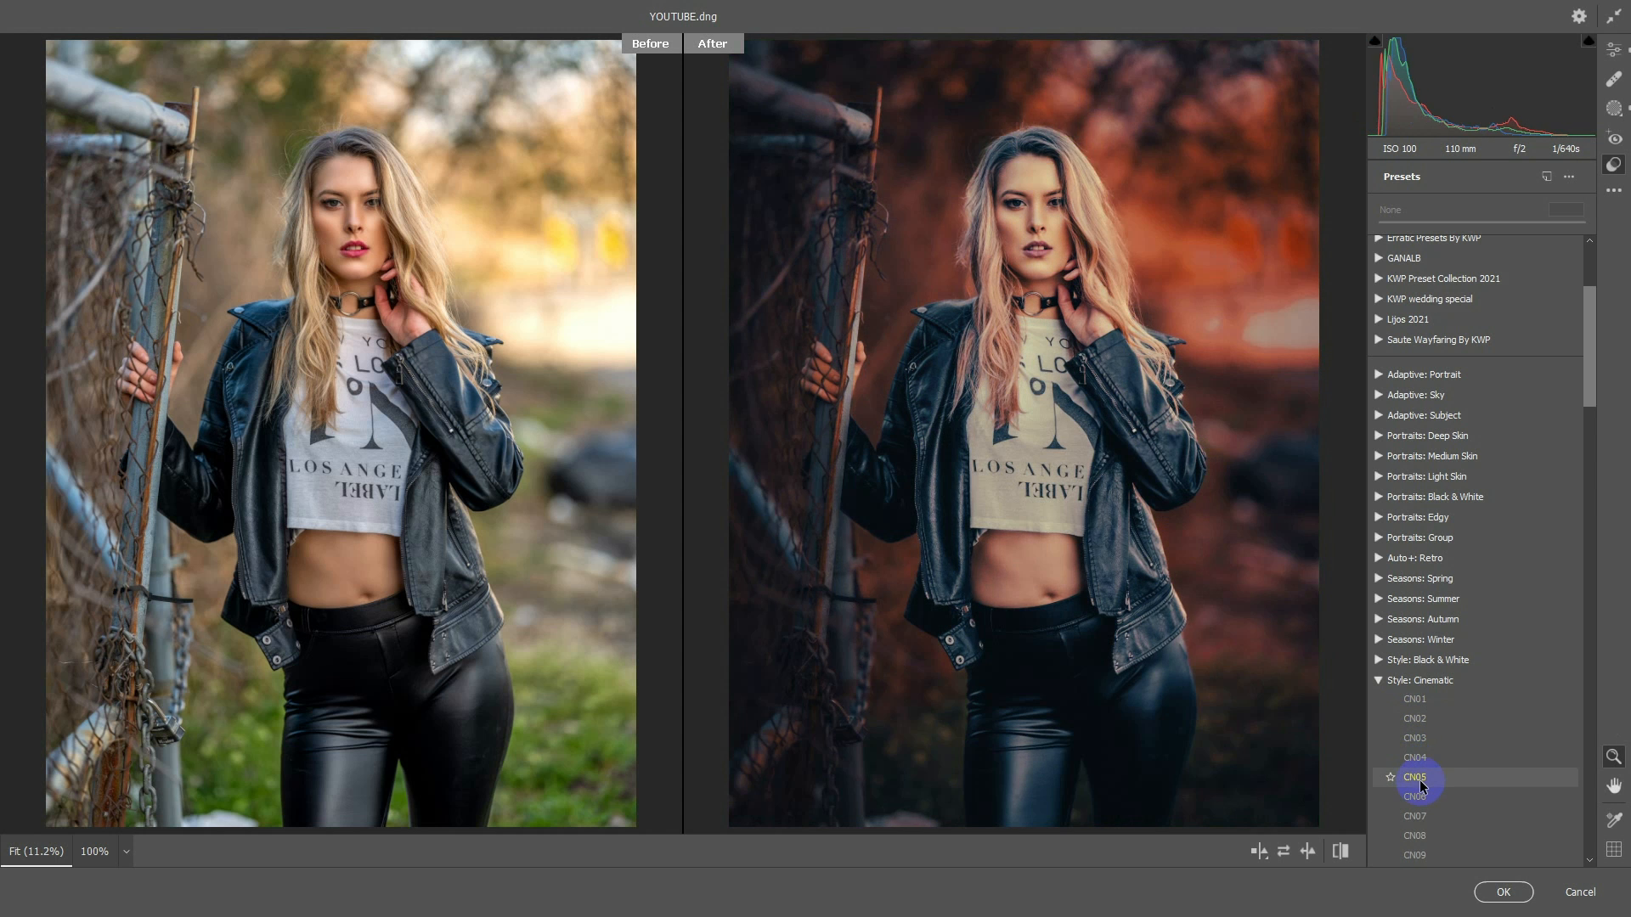
left_click(1424, 817)
Fine-tune the preset with Exposure +0.35, Contrast +2, Highlights -49 and Whites -36, and apply the Camera Raw Filter to Layer 1
left_click(1617, 55)
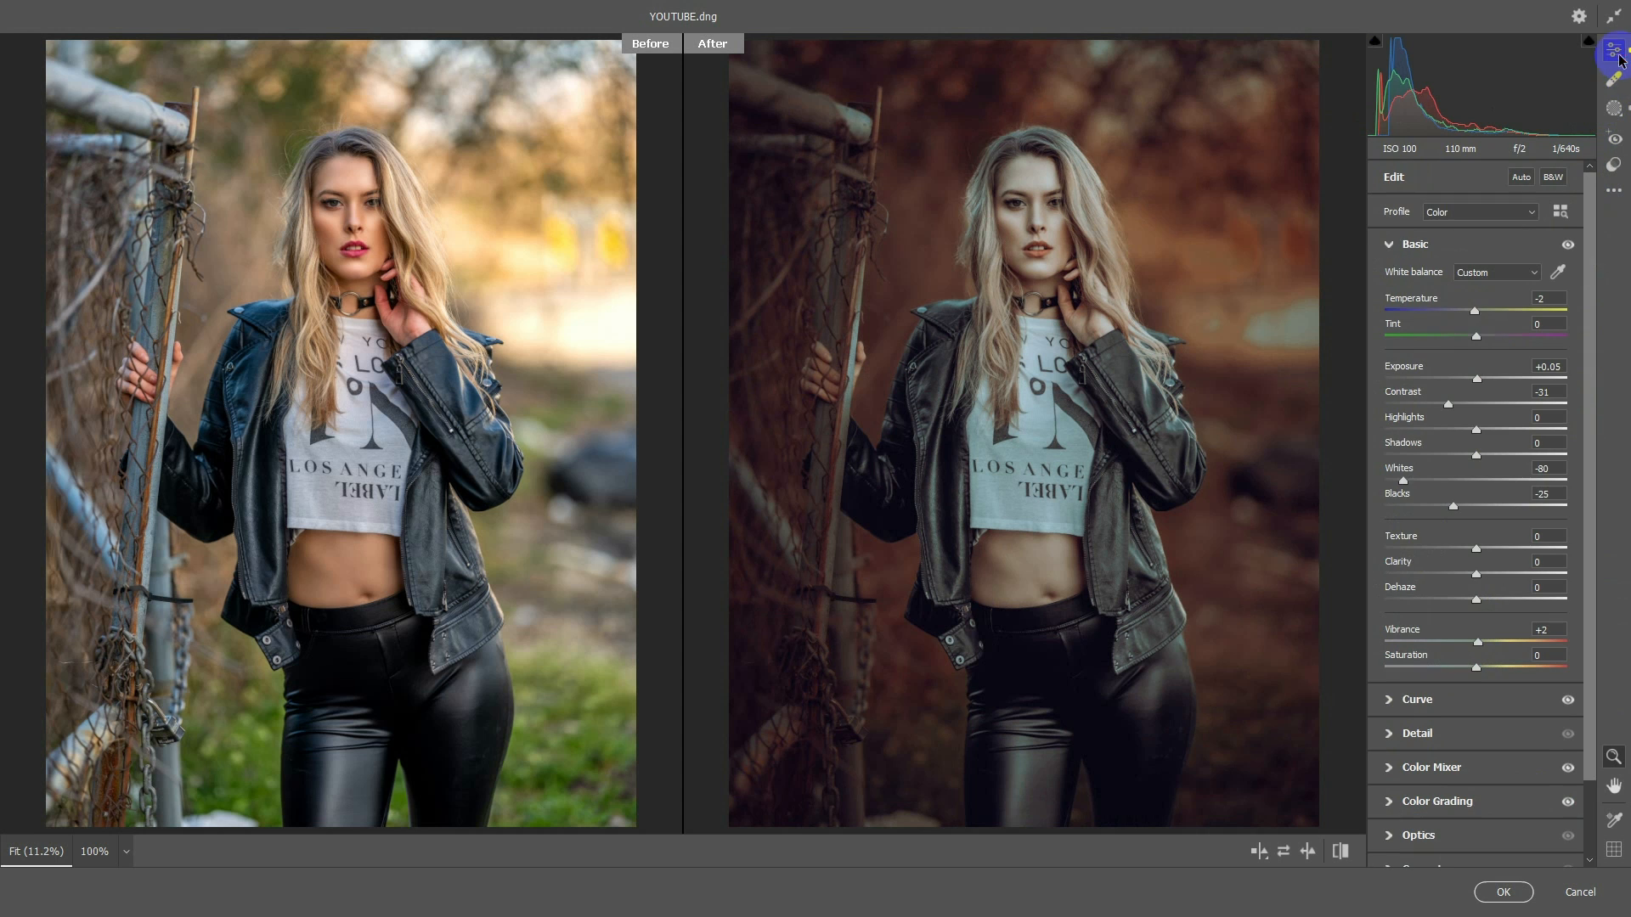
left_click(1473, 406)
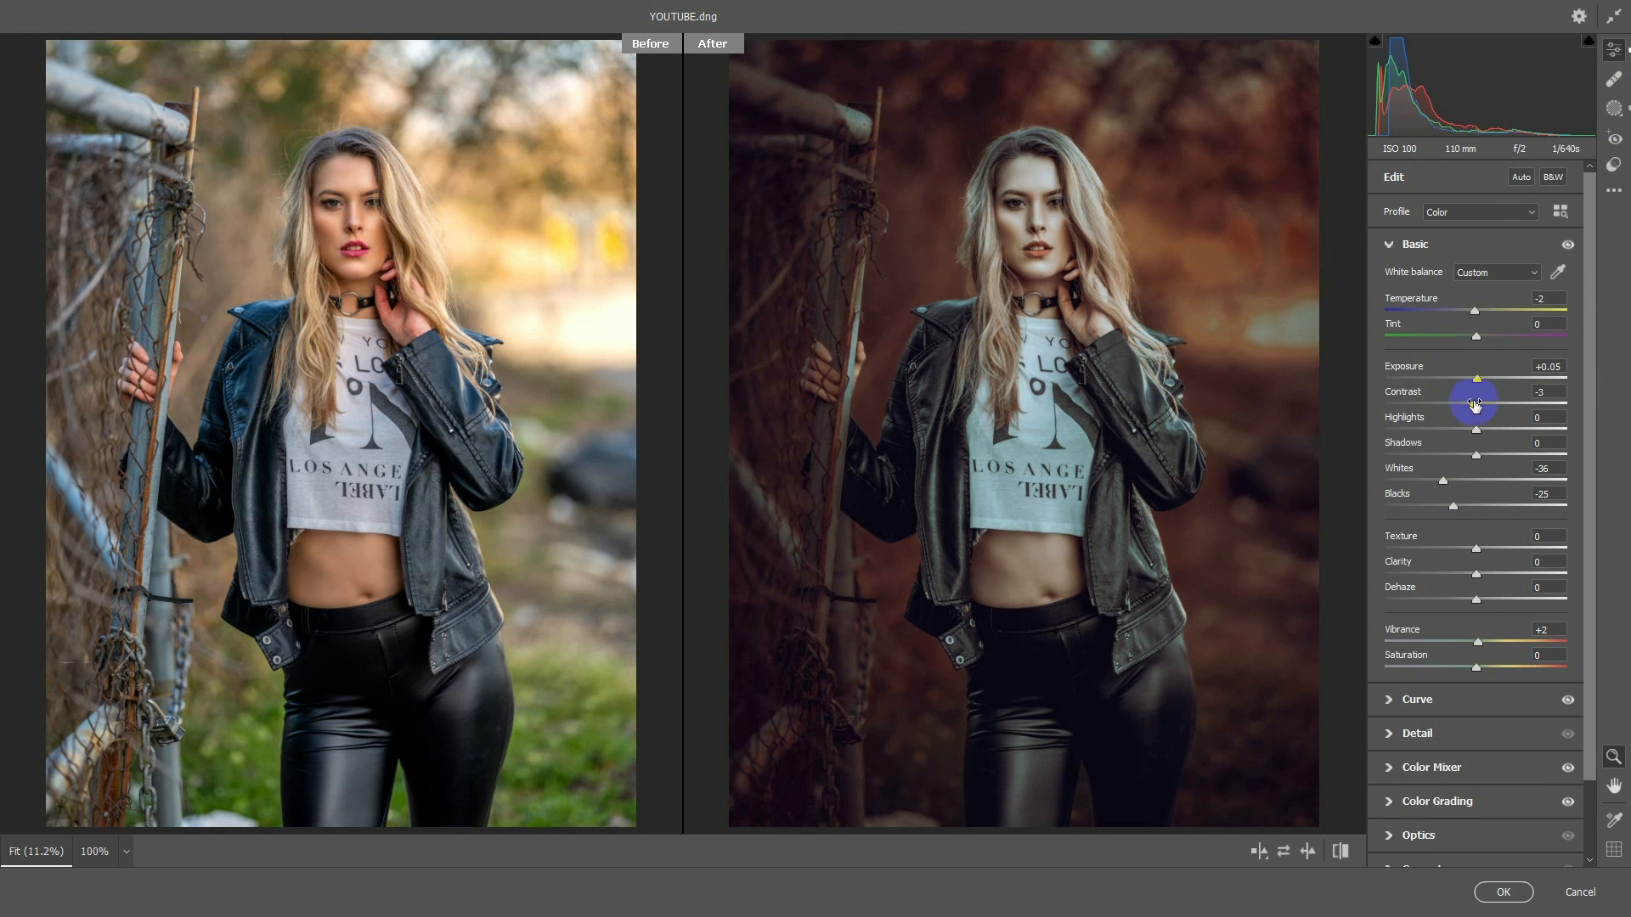
left_click(1476, 379)
left_click(1485, 404)
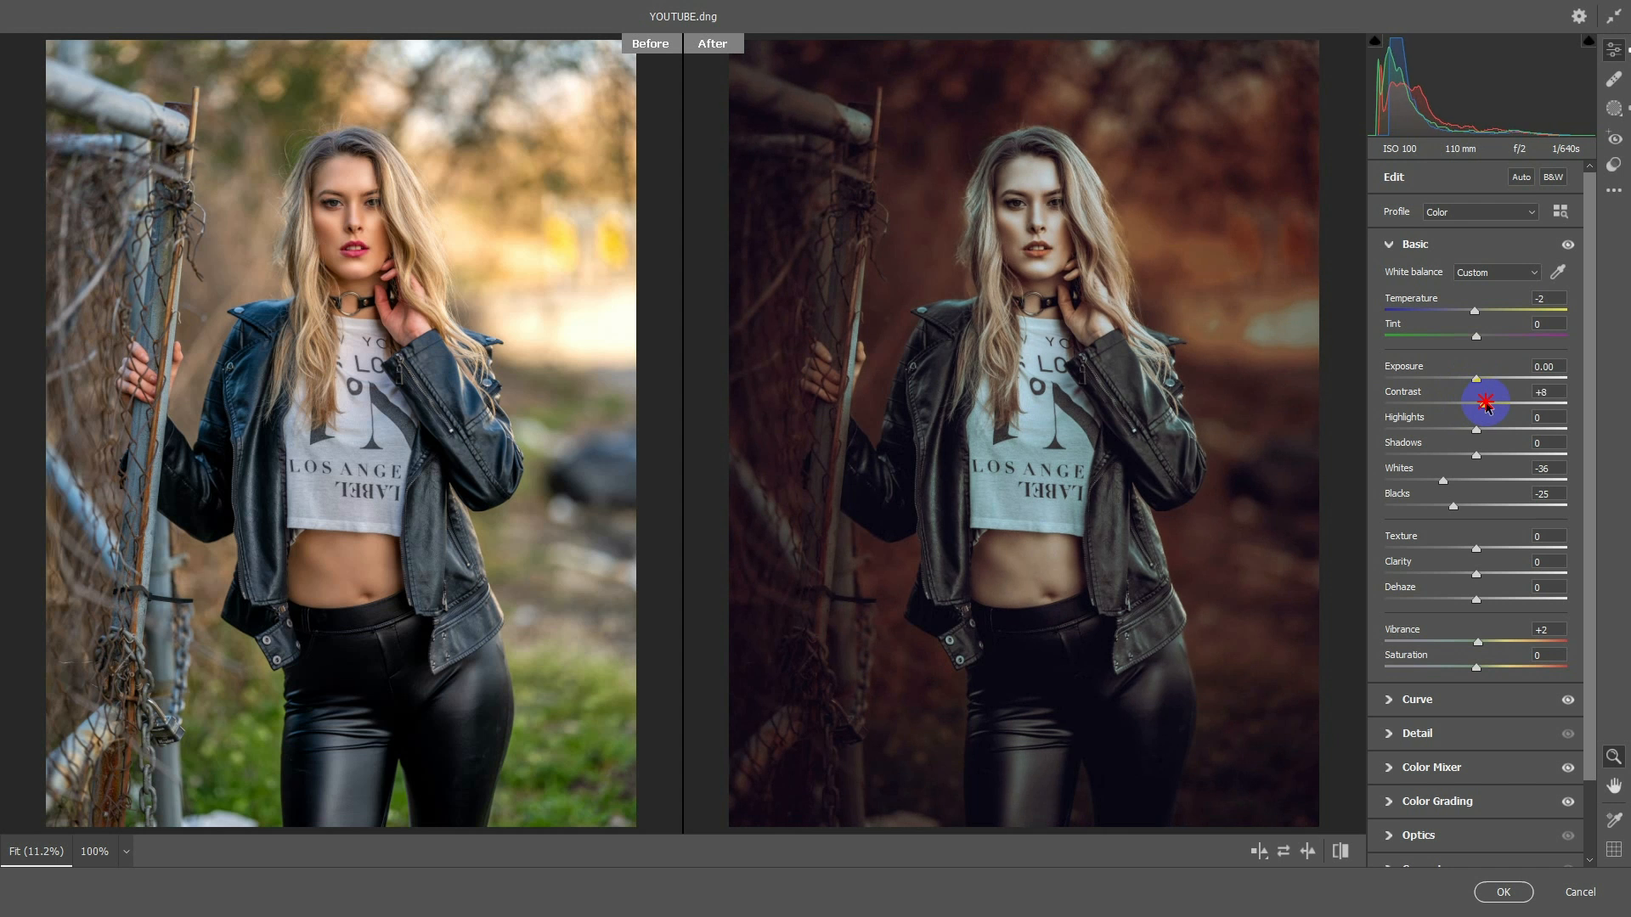
left_click_drag(1481, 377, 1475, 378)
left_click_drag(1476, 431, 1432, 432)
left_click_drag(1476, 380, 1483, 378)
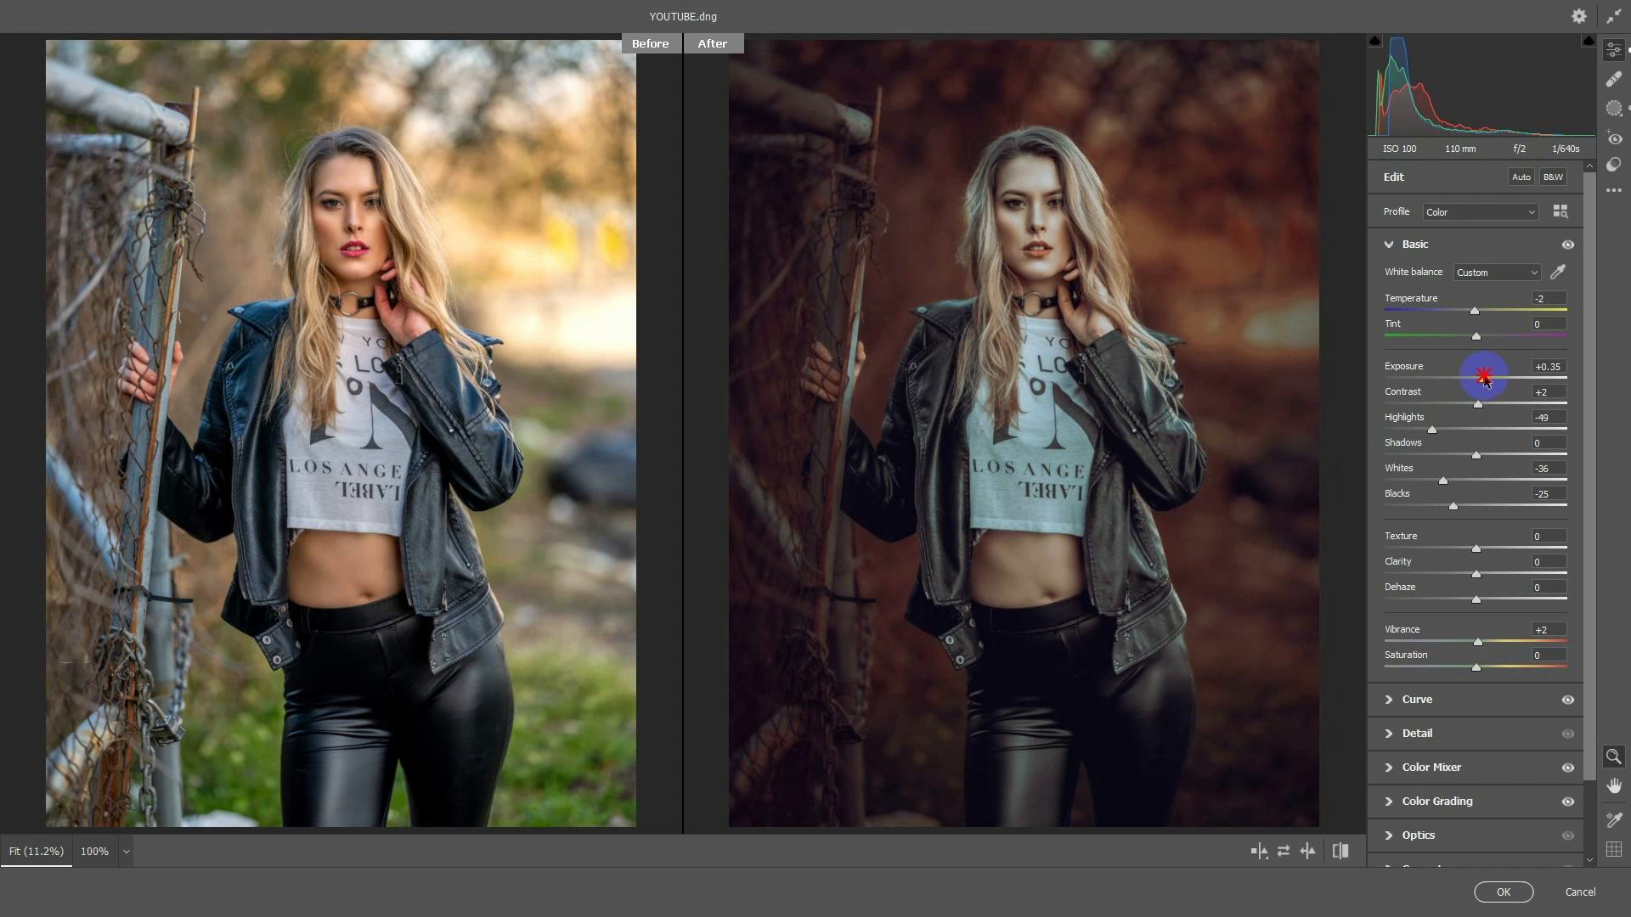
left_click(1495, 887)
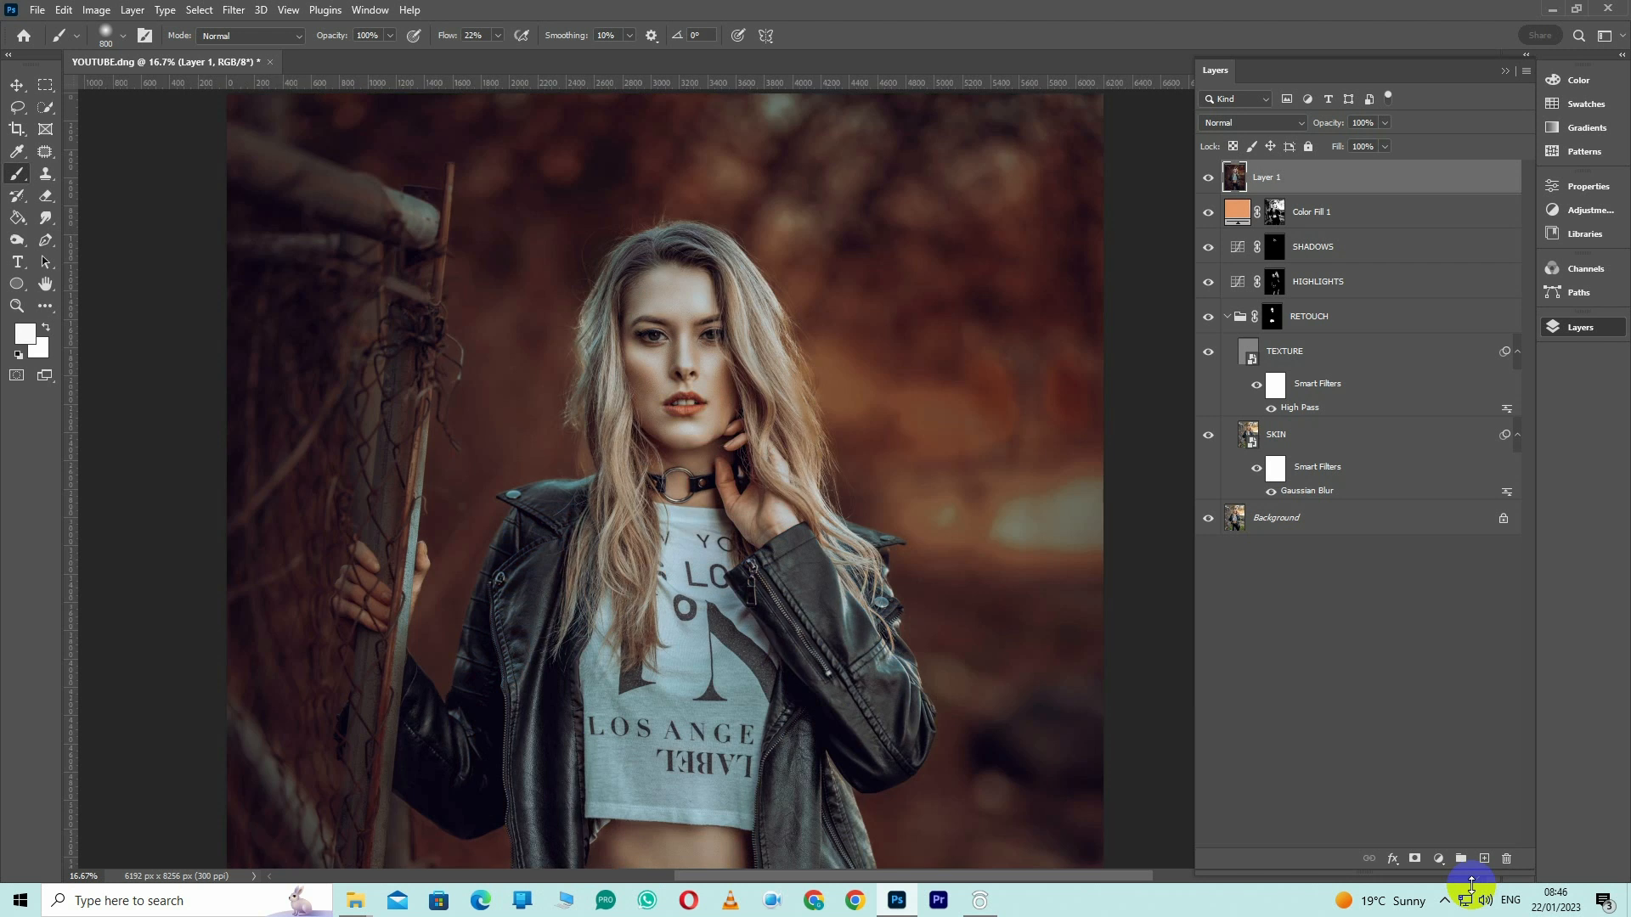
Add a Curves adjustment layer above Layer 1 and raise the midtones of its RGB curve
key("ctrl+minus")
left_click(1438, 859)
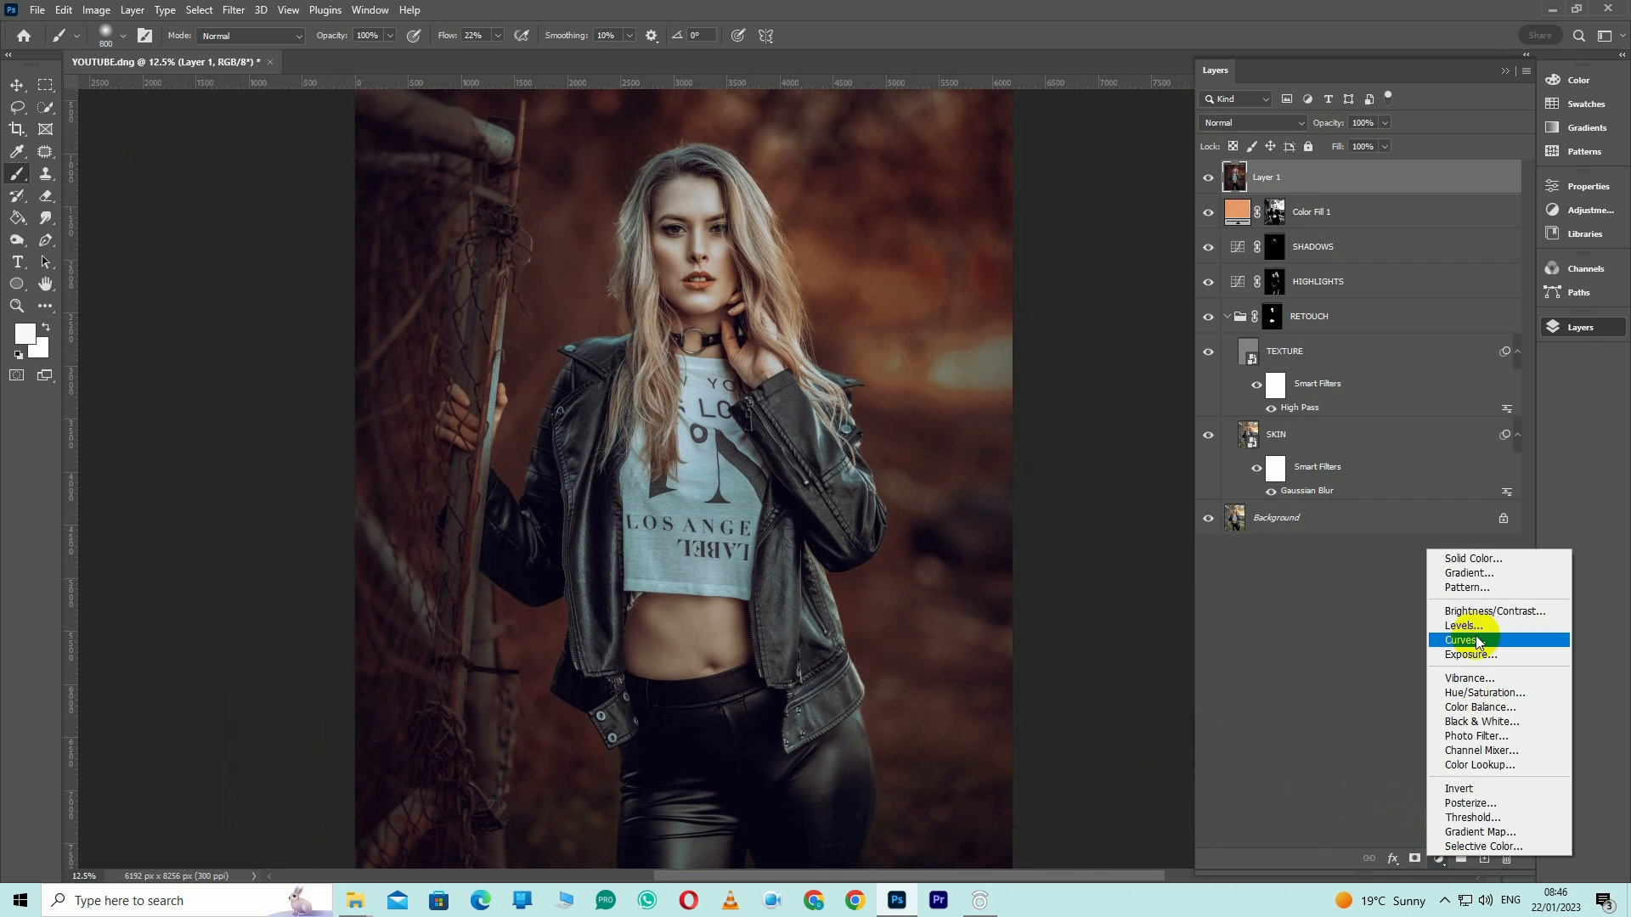
left_click(1467, 632)
left_click_drag(1417, 365, 1414, 340)
left_click_drag(1342, 441, 1347, 442)
Warm the Curves layer by slightly raising the Red channel's midtones and lowering the Blue channel's midtones
left_click(1398, 257)
left_click(1402, 275)
left_click(1425, 355)
left_click(1393, 266)
left_click(1393, 289)
left_click_drag(1427, 355, 1431, 362)
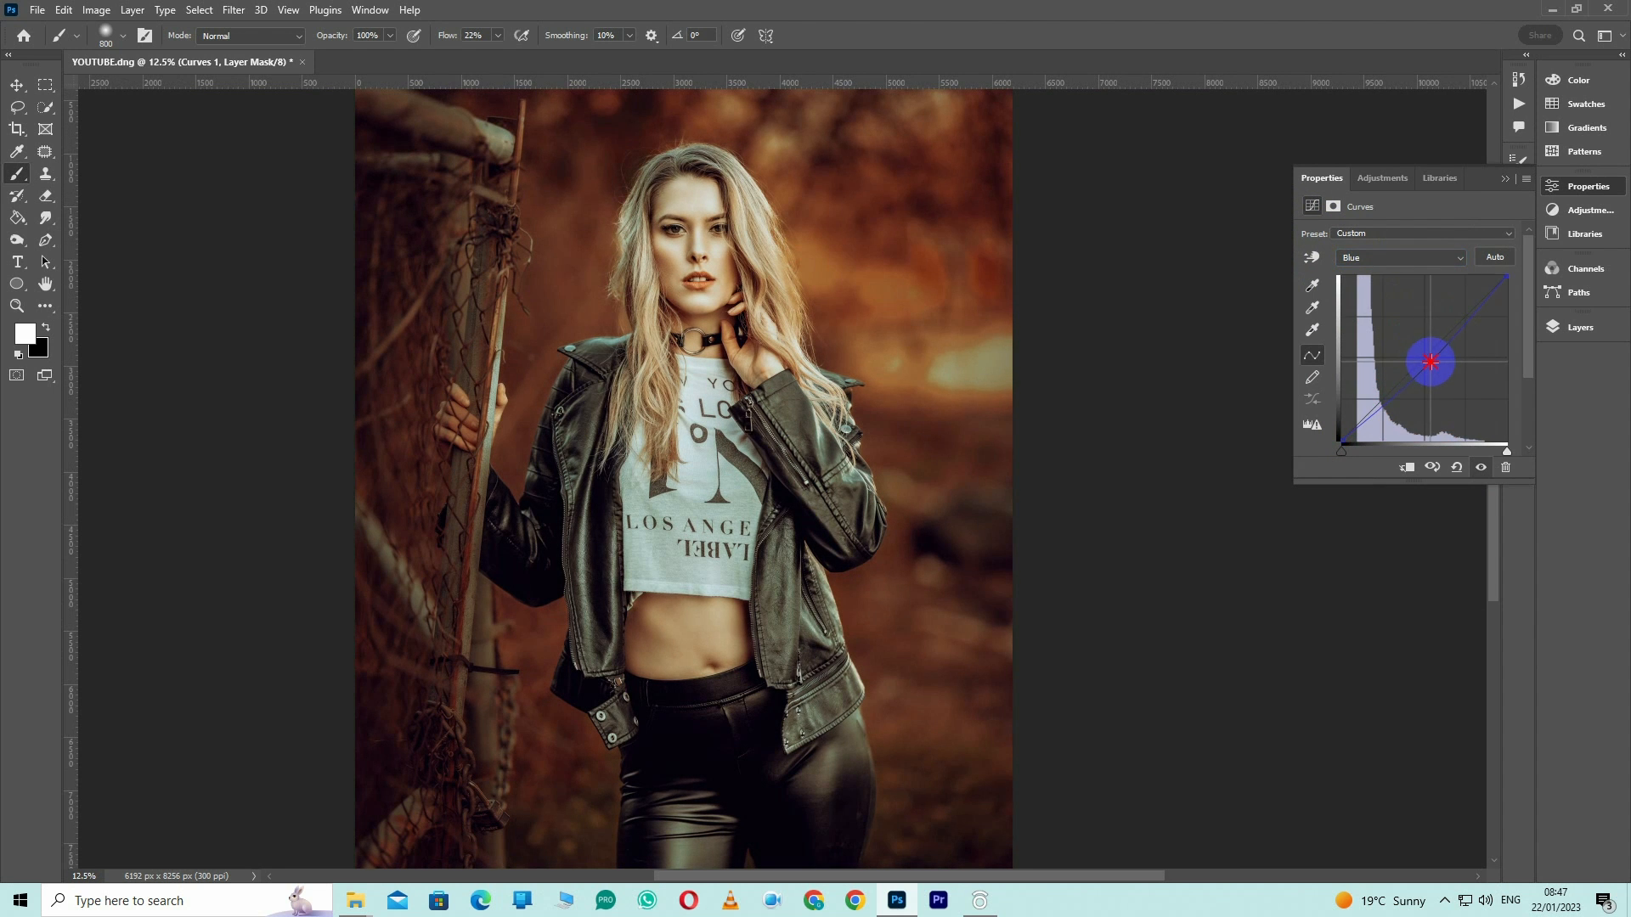
Invert the Curves 1 mask to black and paint the warm glow back over the upper-right background with a 5000 px brush at 100% flow
left_click(1578, 328)
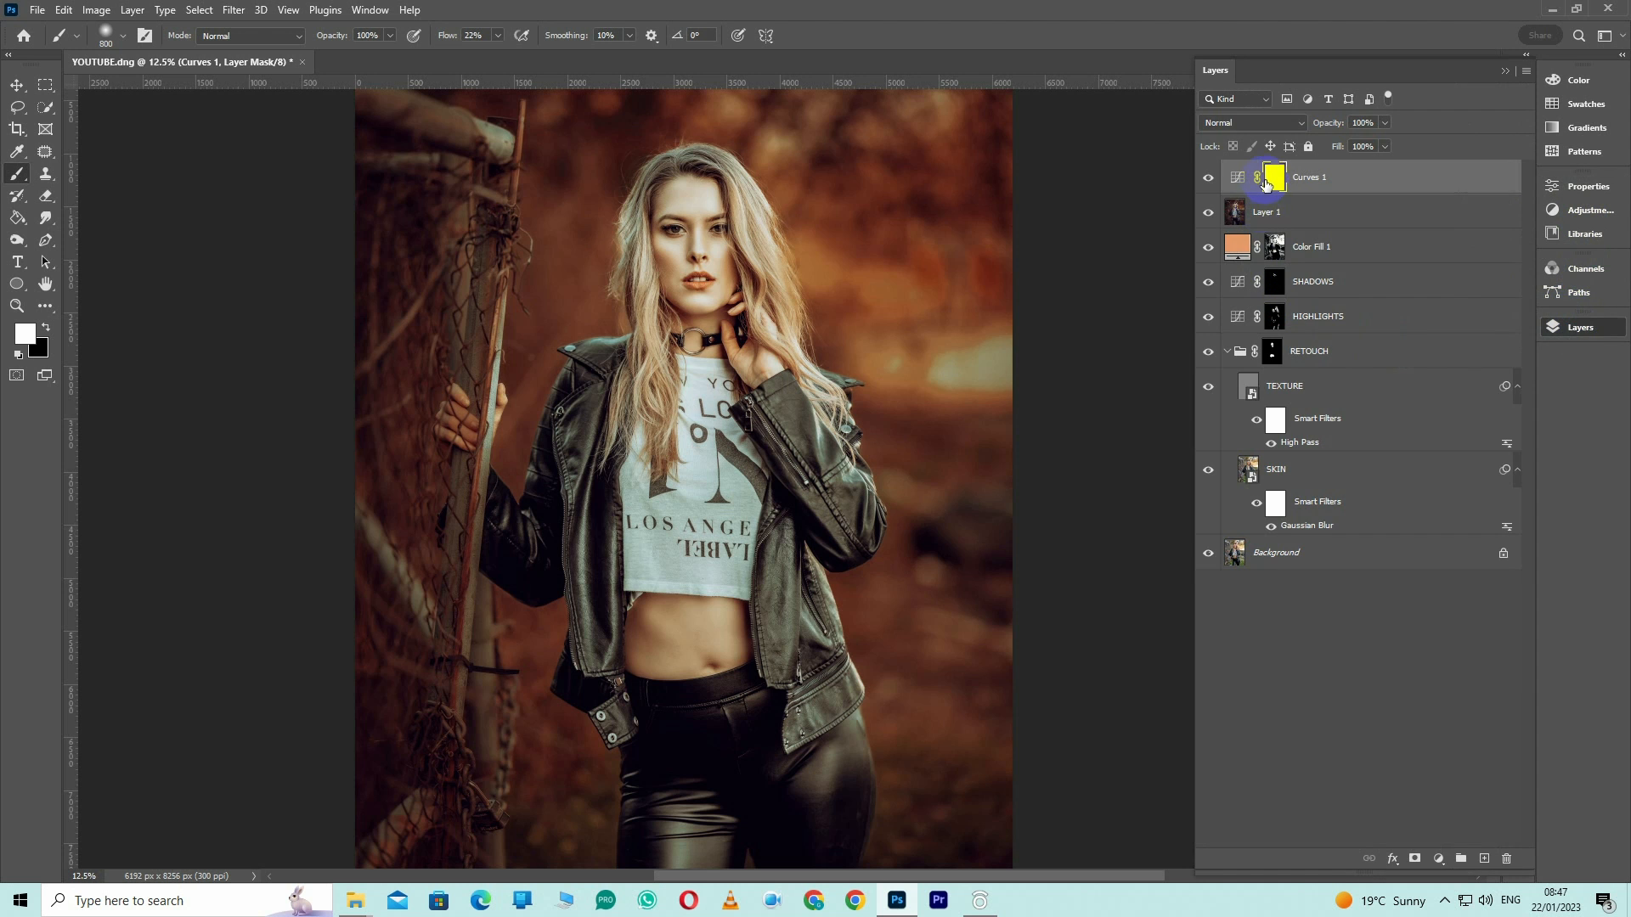
left_click(1259, 180)
key("bracketright")
key("bracketright")
key("bracketright")
key("bracketright")
key("bracketright")
key("bracketright")
left_click(907, 282)
left_click_drag(497, 35, 707, 133)
mouse_move(903, 317)
left_mouse_down()
mouse_move(947, 322)
mouse_move(904, 301)
mouse_move(892, 236)
mouse_move(1022, 441)
mouse_move(975, 420)
mouse_move(801, 209)
left_mouse_up()
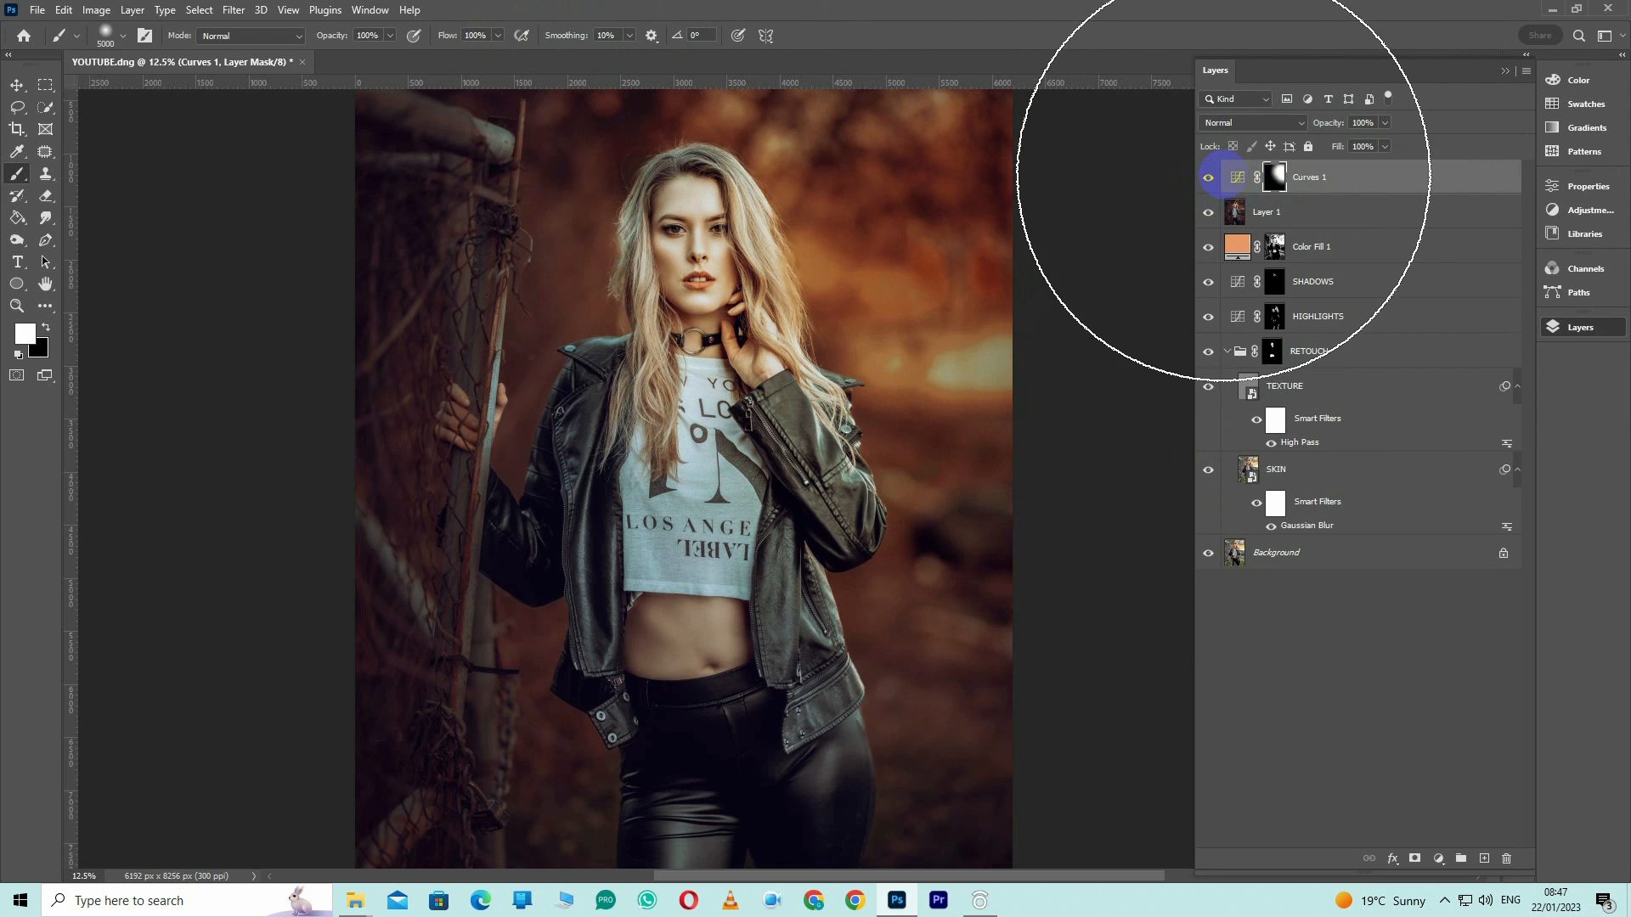
Compare the image with and without the Curves 1 layer, and the finished edit against the original Background layer
left_click(1208, 179)
left_click(1208, 178)
key("ctrl+minus")
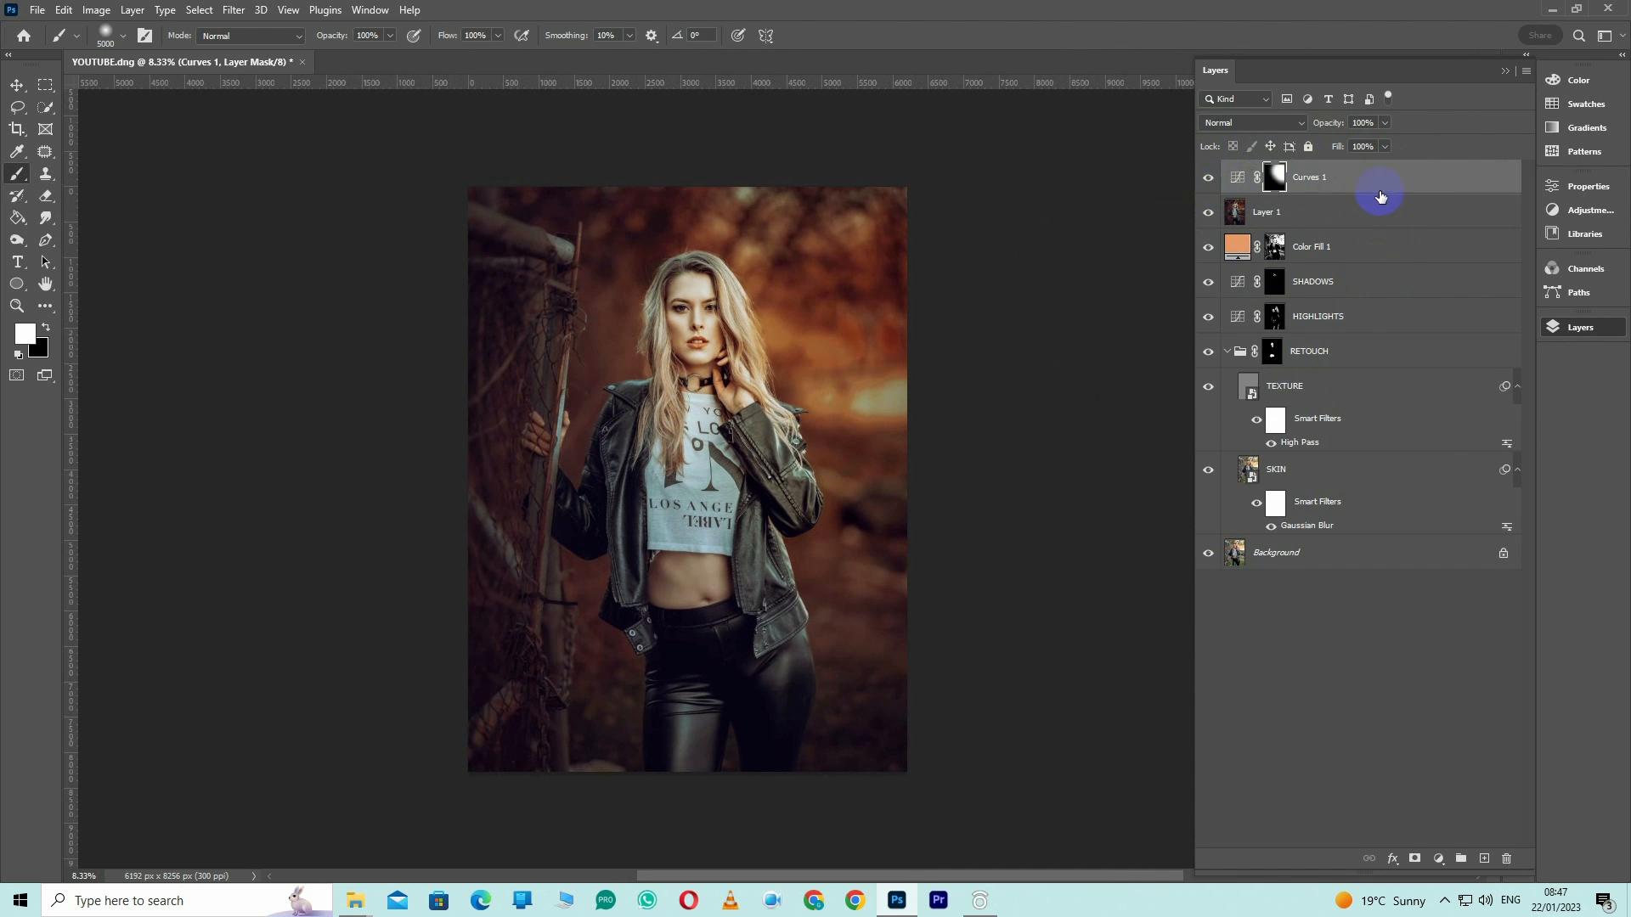
left_click(1208, 553, "alt")
left_click(1207, 552, "alt")
left_click(1206, 550, "alt")
left_click(1207, 553, "alt")
left_click(1207, 554, "alt")
left_click(1208, 554, "alt")
left_click(1208, 554, "alt")
key("z")
left_click_drag(732, 337, 750, 374)
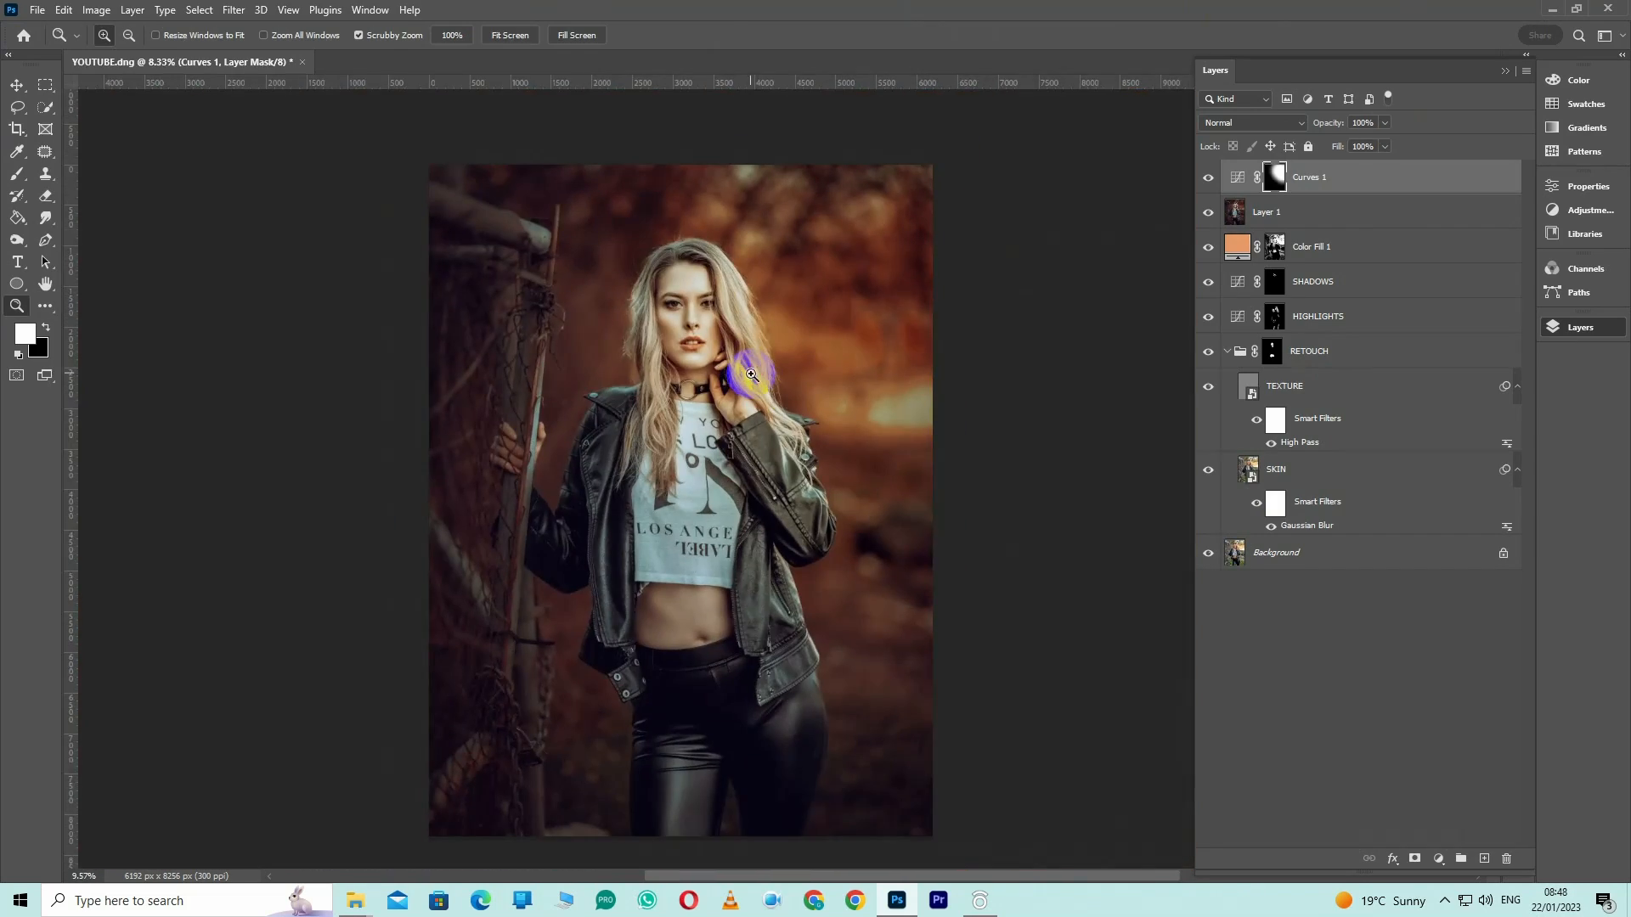
Sharpen Layer 1 with Unsharp Mask at Amount 100%, Radius 2.1 pixels and Threshold 0
left_click(1299, 216)
left_click(233, 11)
left_click(476, 399)
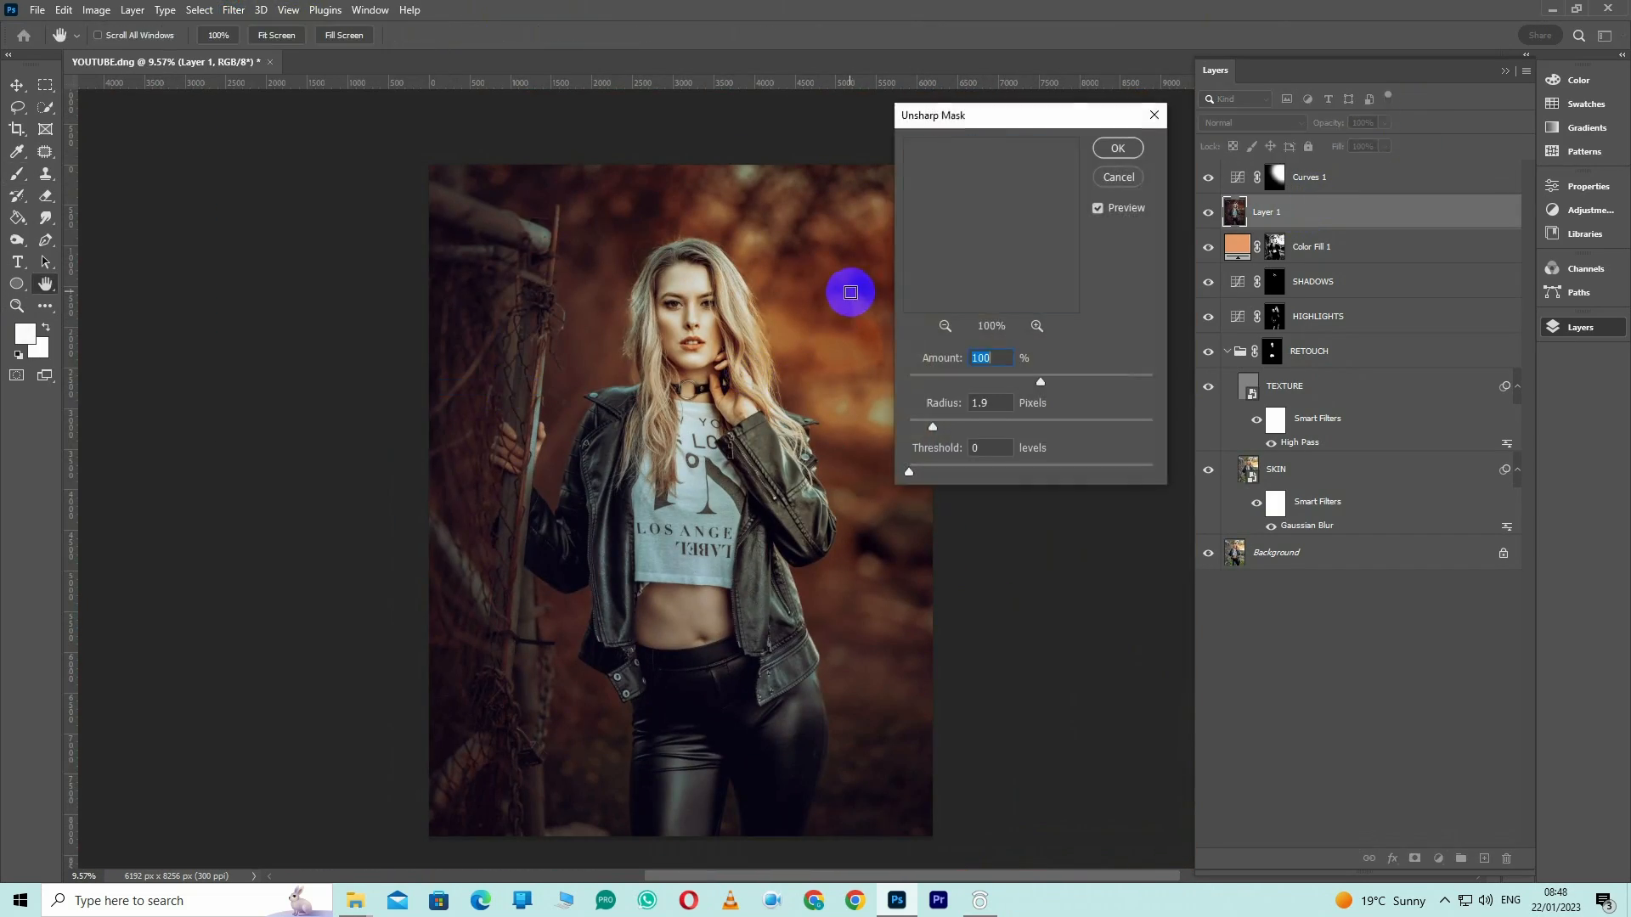
left_click(790, 271, "ctrl")
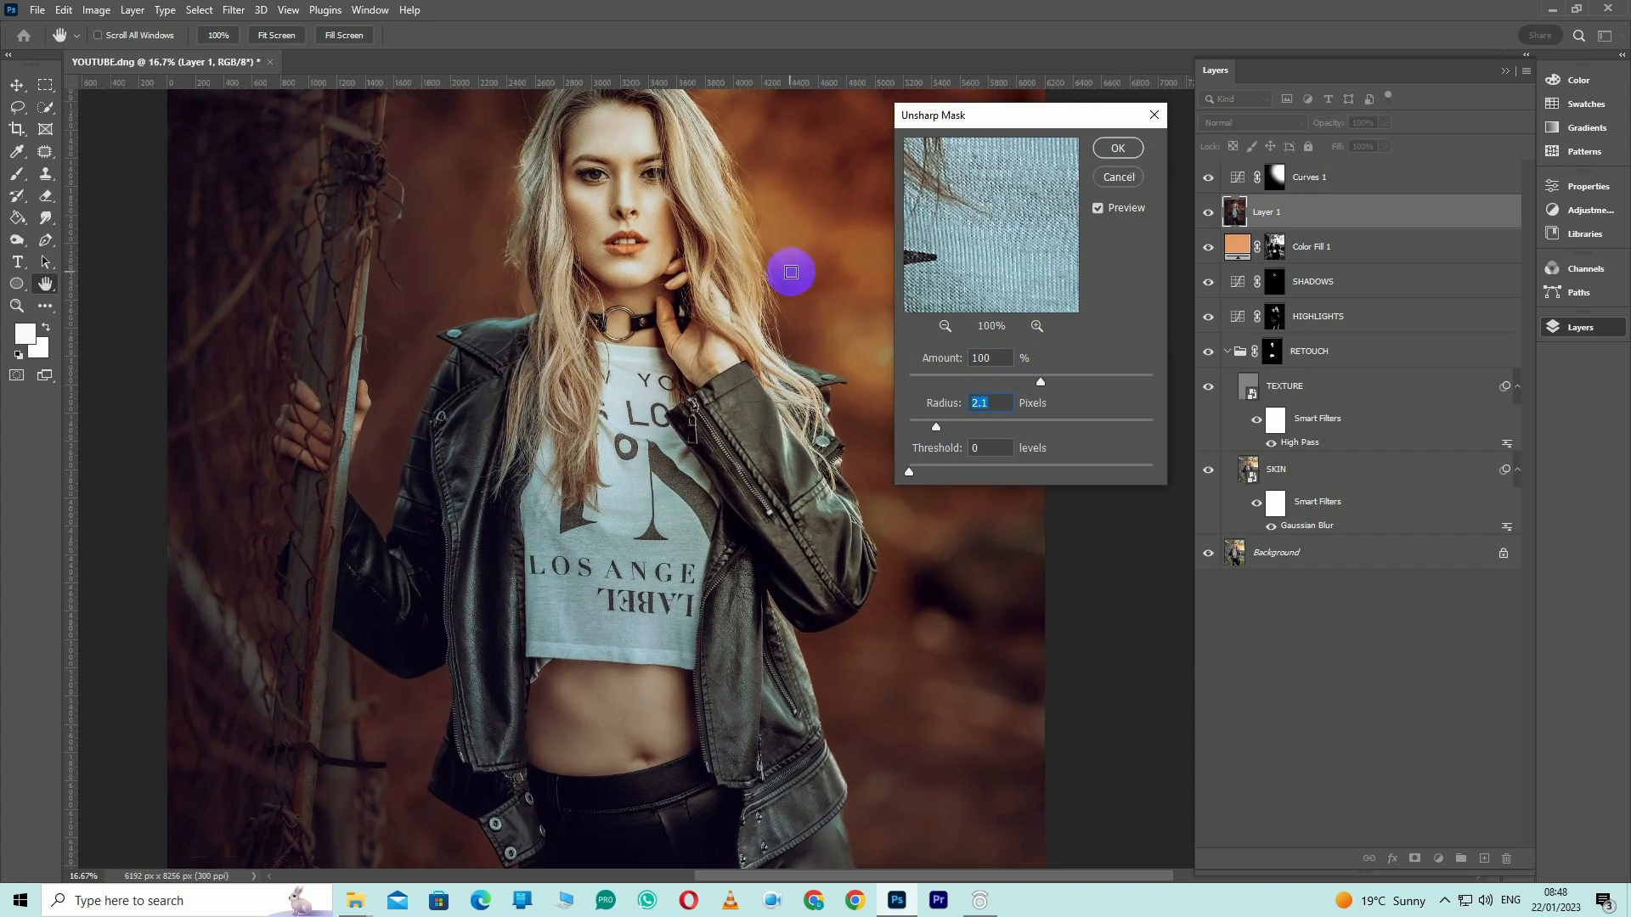
left_click(1111, 153)
left_click_drag(666, 322, 740, 484)
left_click_drag(717, 355, 687, 318)
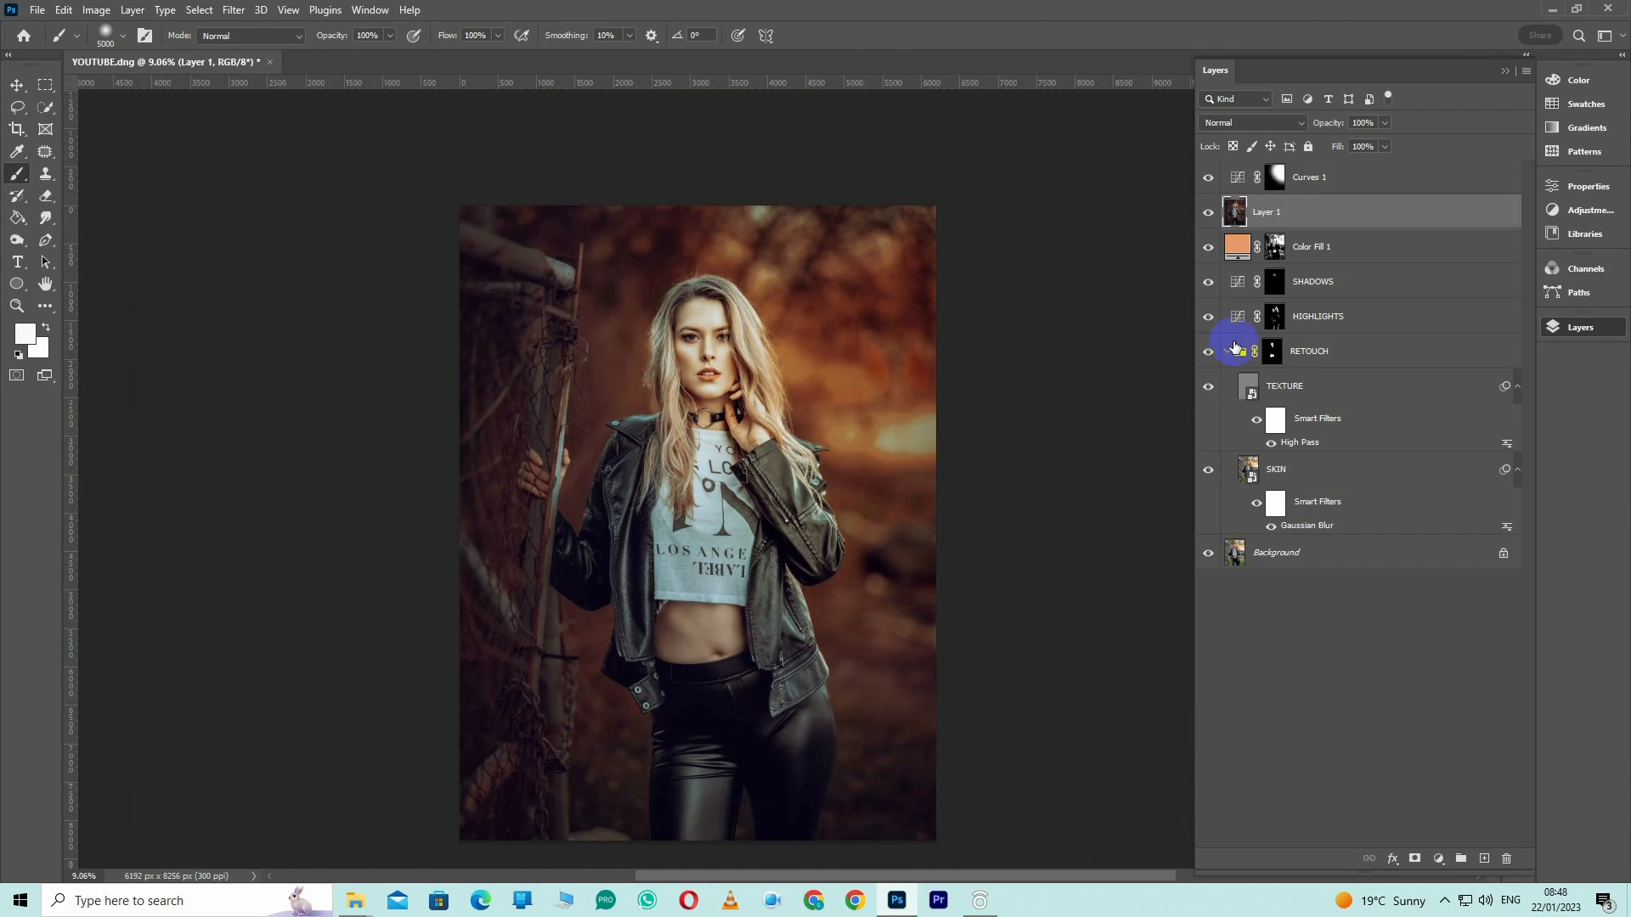